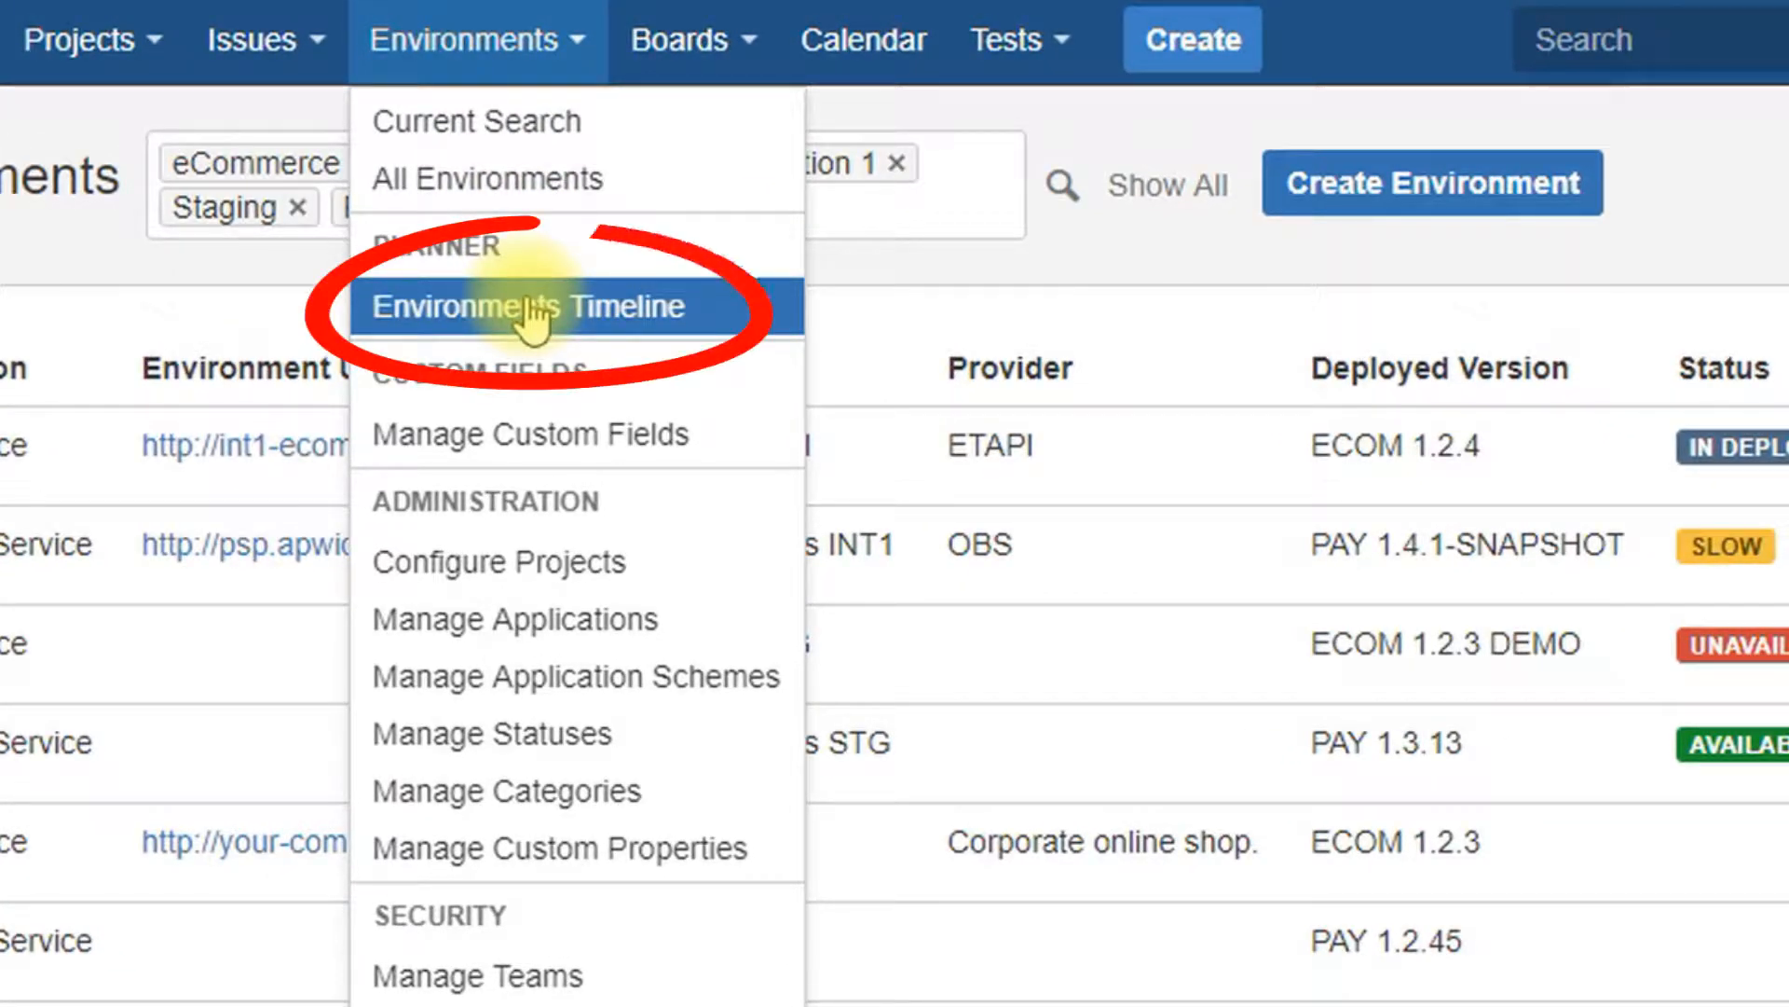
Open the Environments Timeline and remove the Payment Service application from its environment filter
{"action": "left_click", "coordinate": [534, 309]}
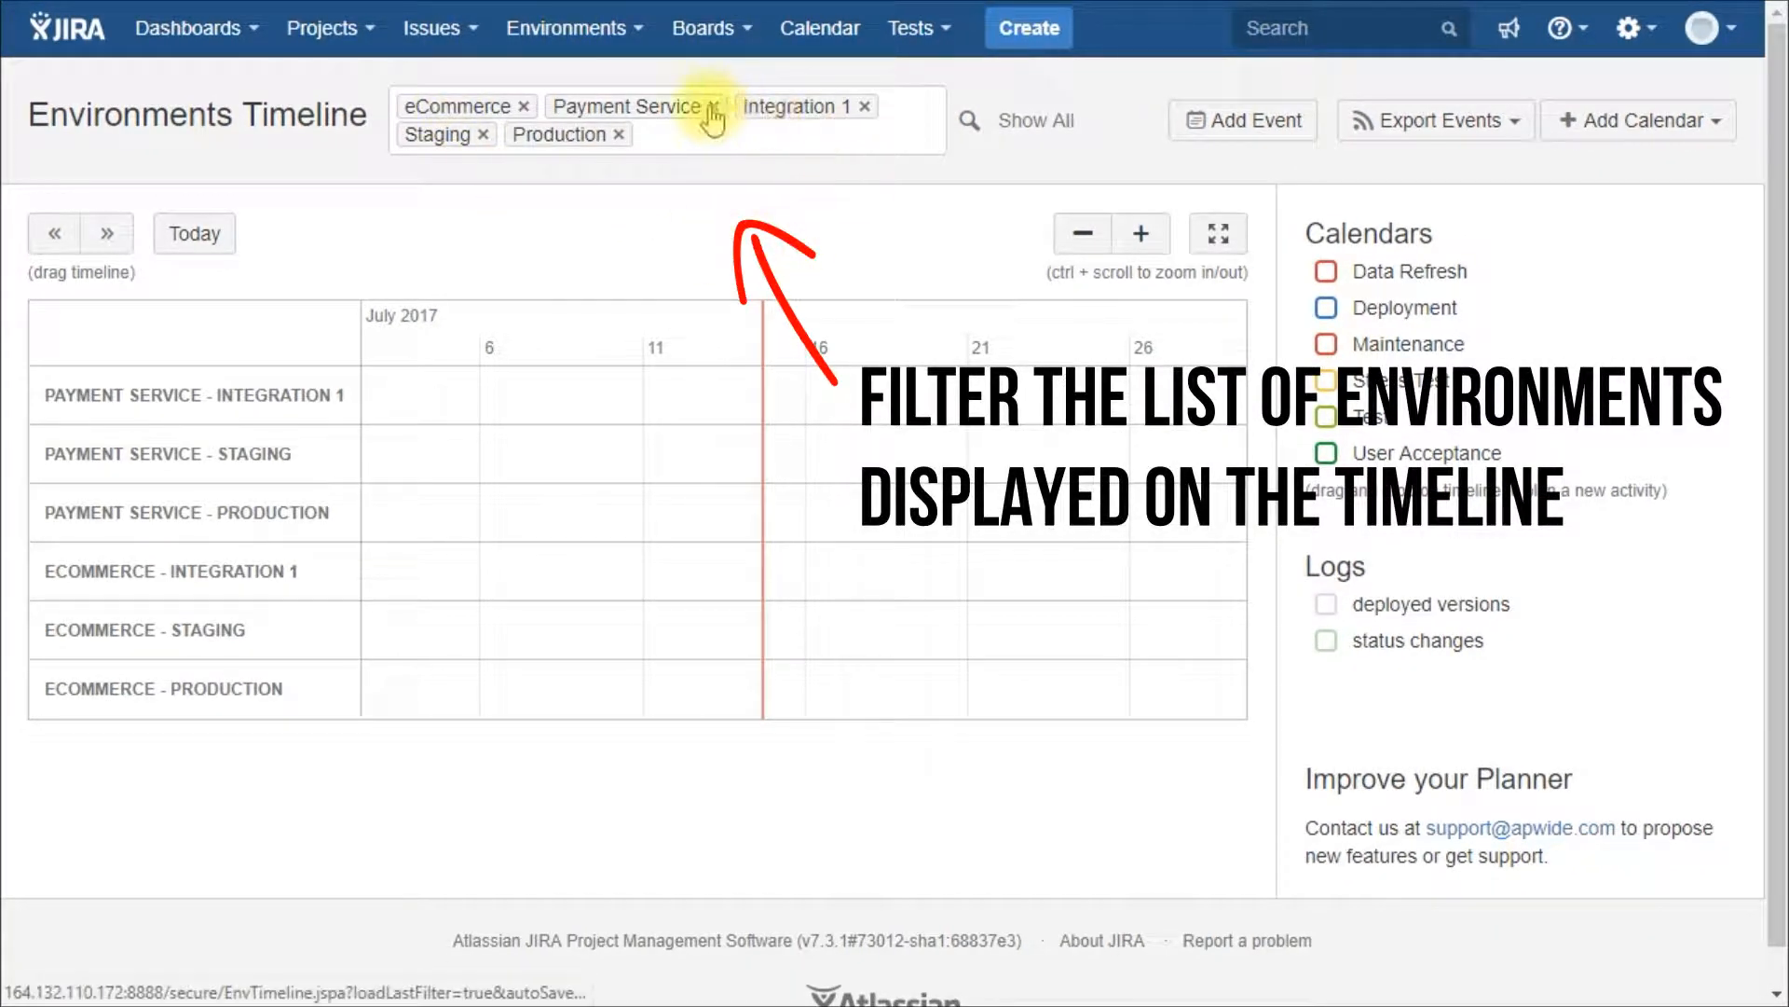
{"action": "left_click", "coordinate": [967, 131]}
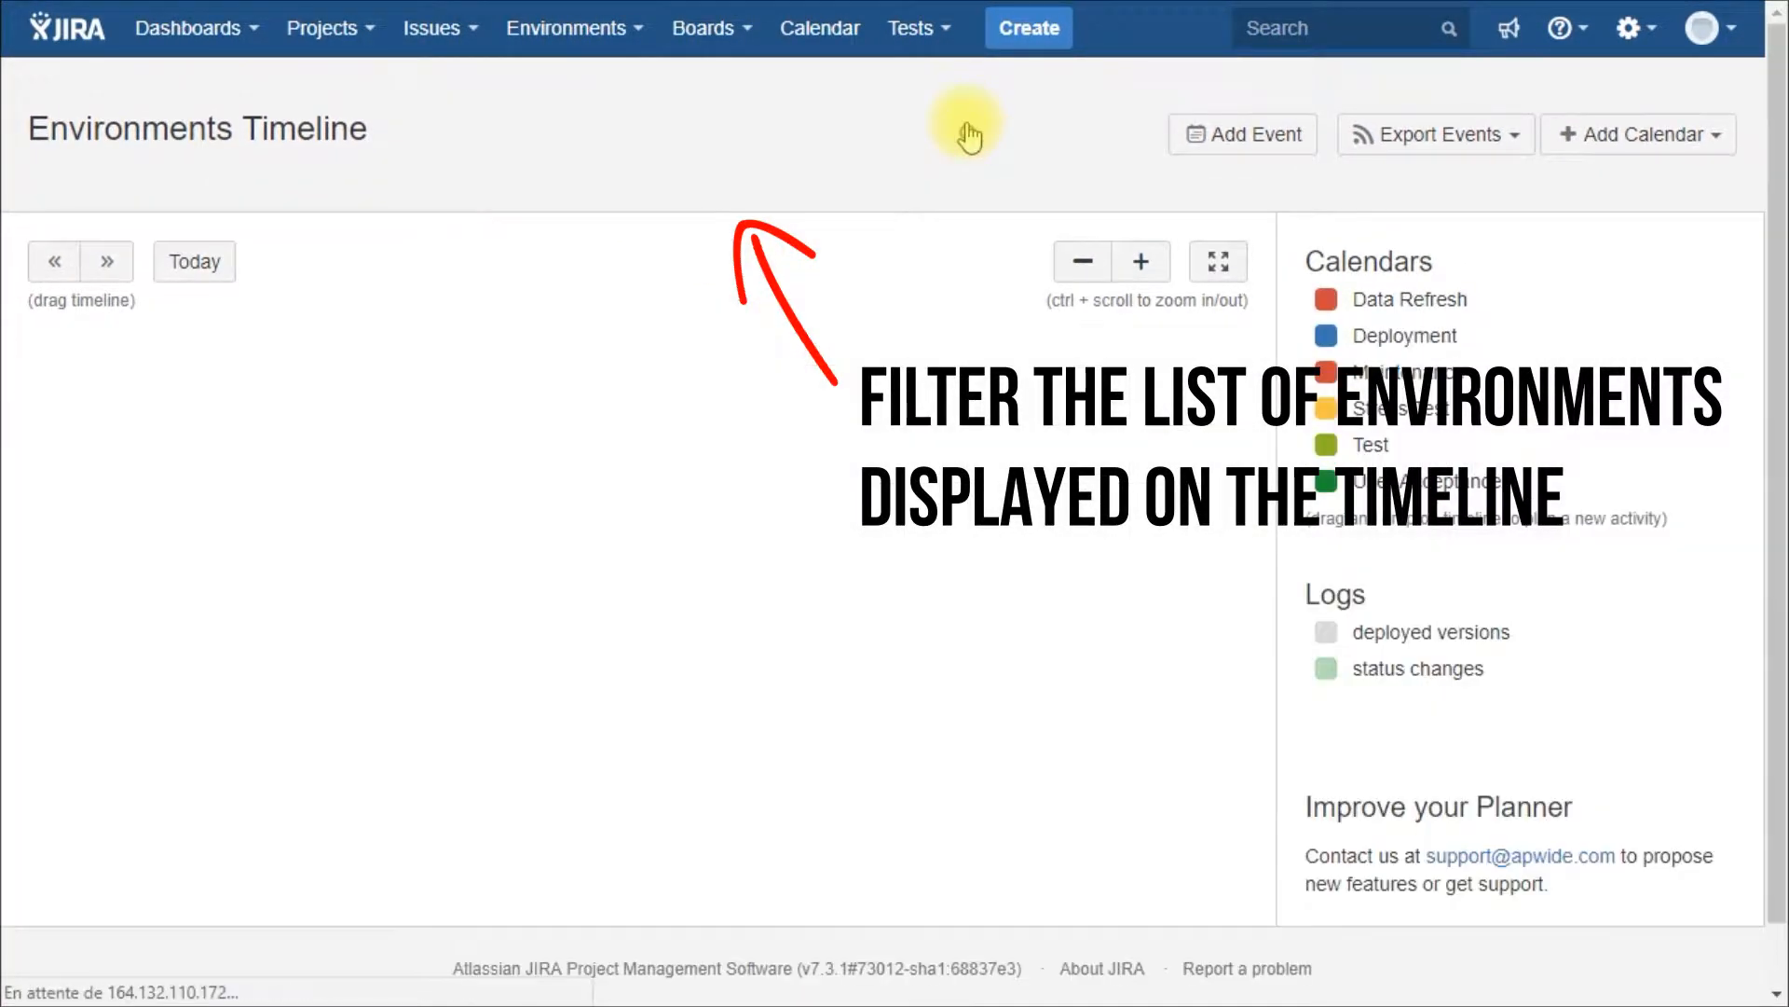
Add the Payment Service application back to the environment filter and apply it
{"action": "left_click", "coordinate": [788, 135]}
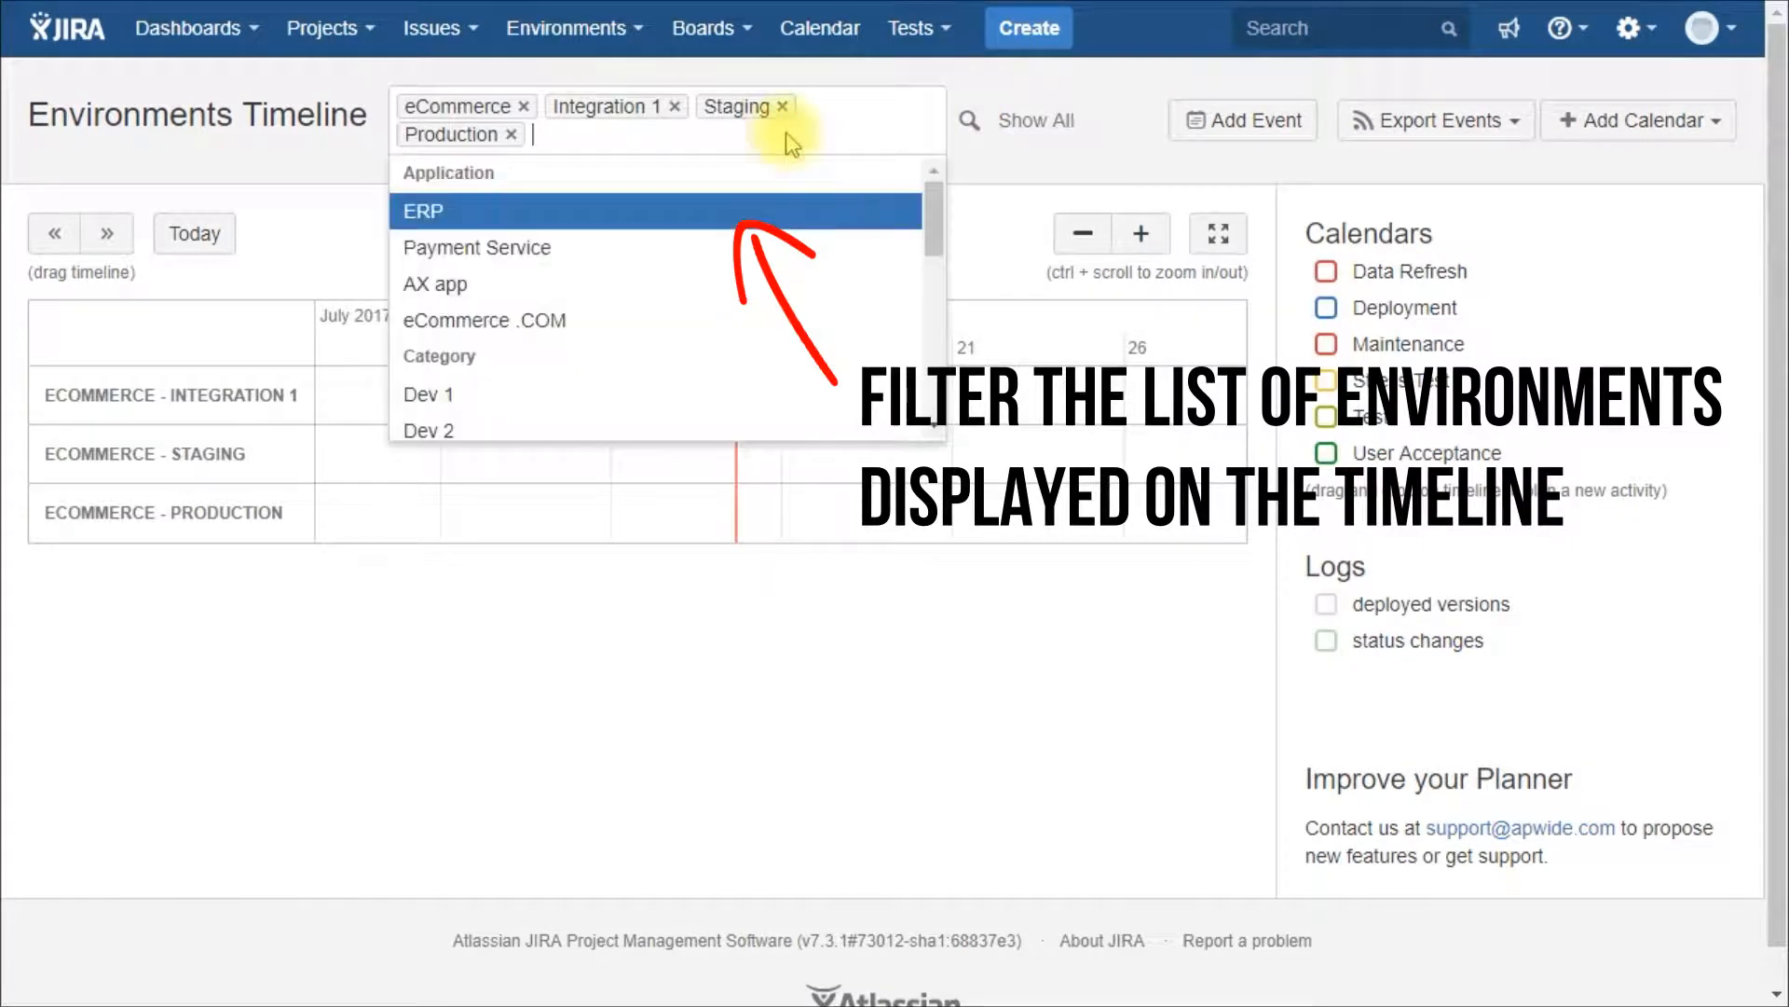
{"action": "left_click", "coordinate": [542, 246]}
{"action": "left_click", "coordinate": [972, 129]}
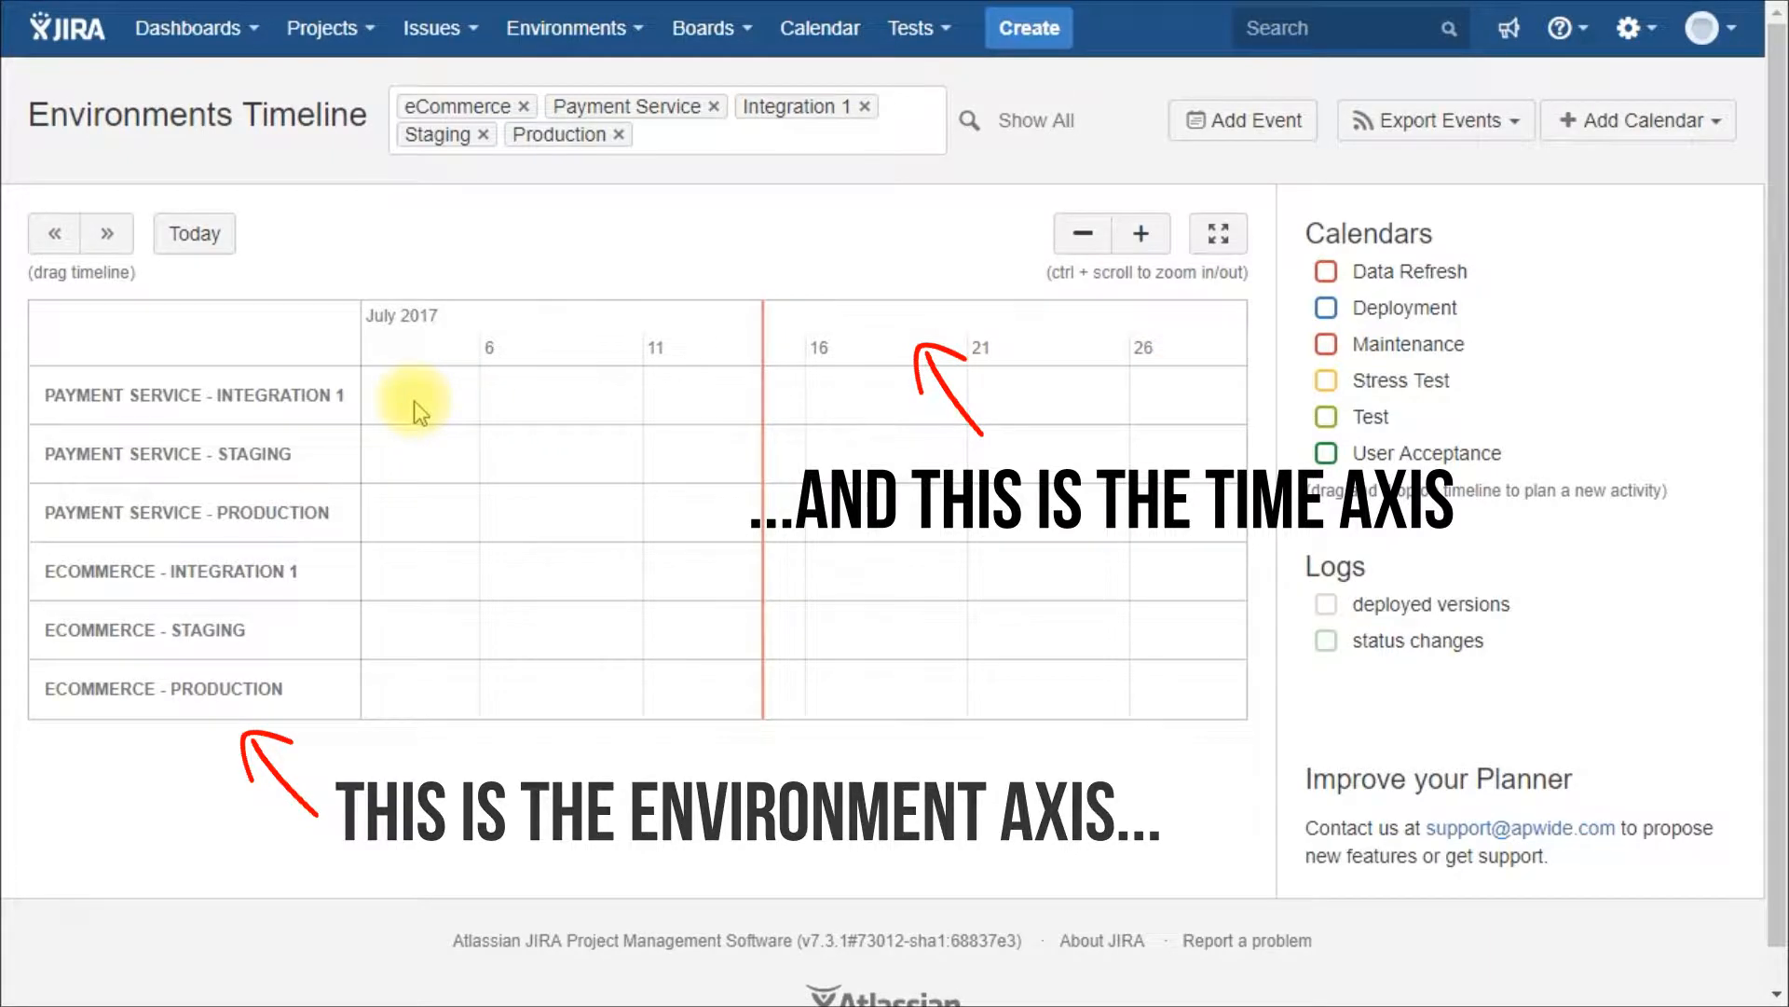
Browse the timeline's neighbouring periods, return to today, and view it from the hourly scale back out to days
{"action": "left_click", "coordinate": [107, 239]}
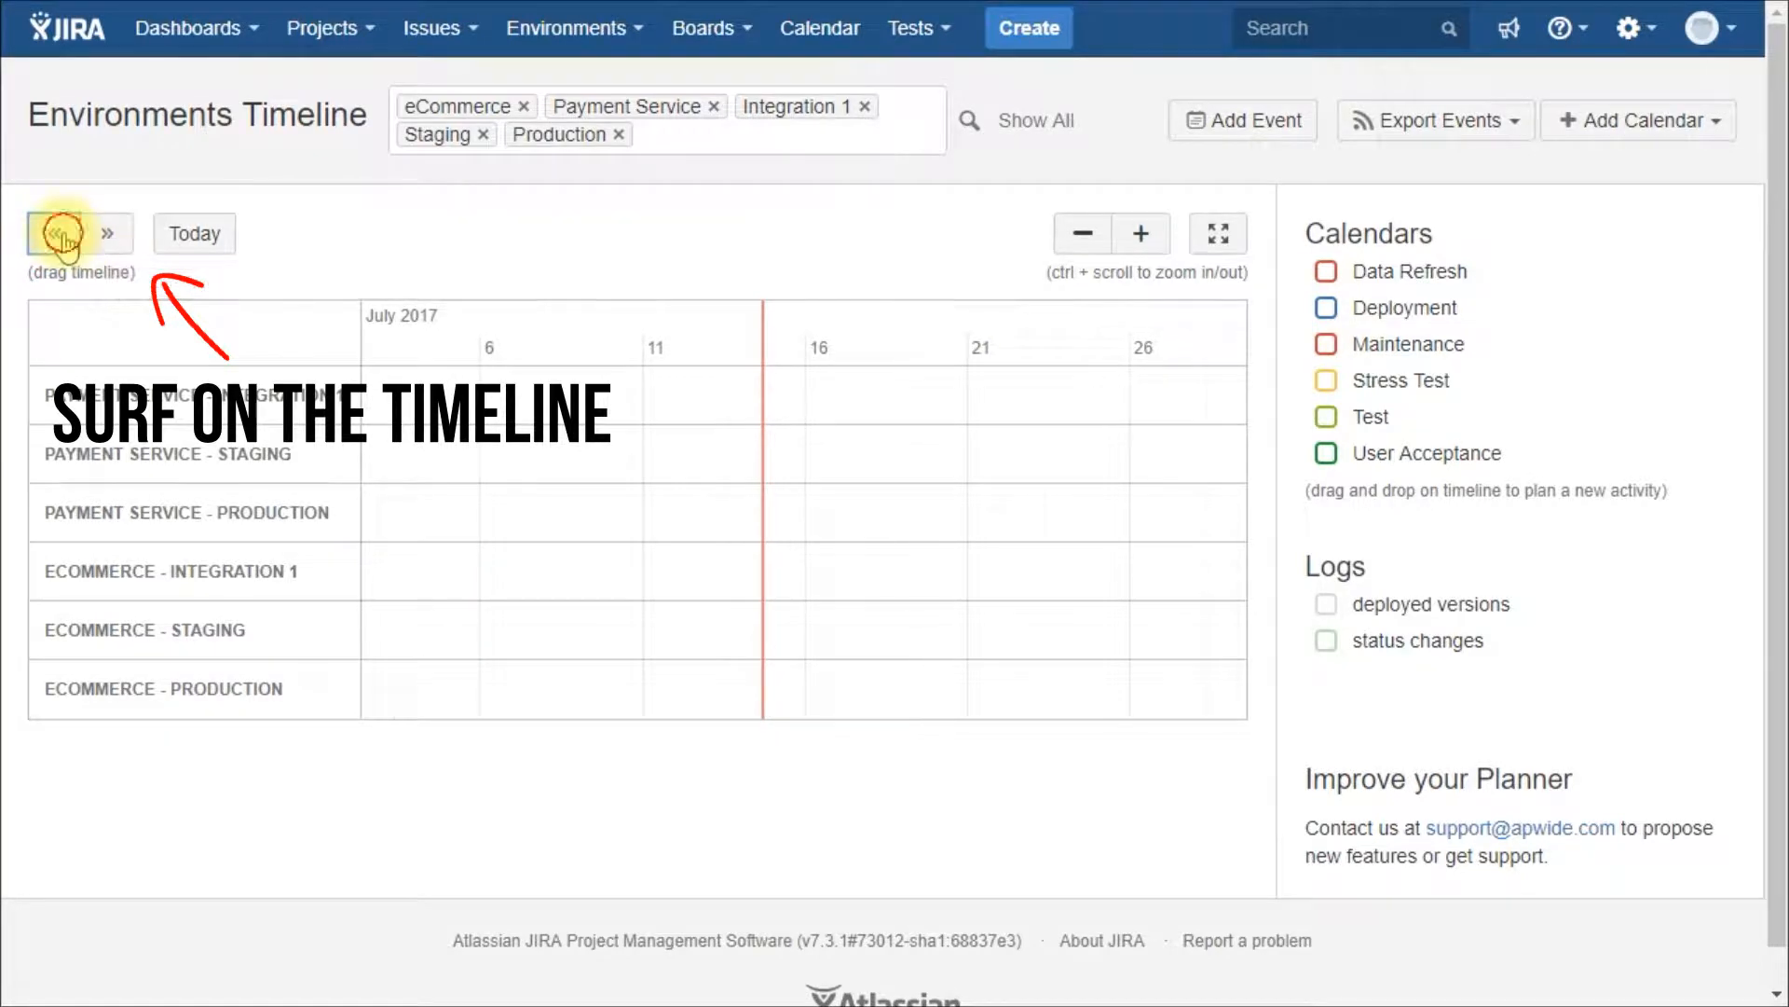
{"action": "left_click", "coordinate": [184, 244]}
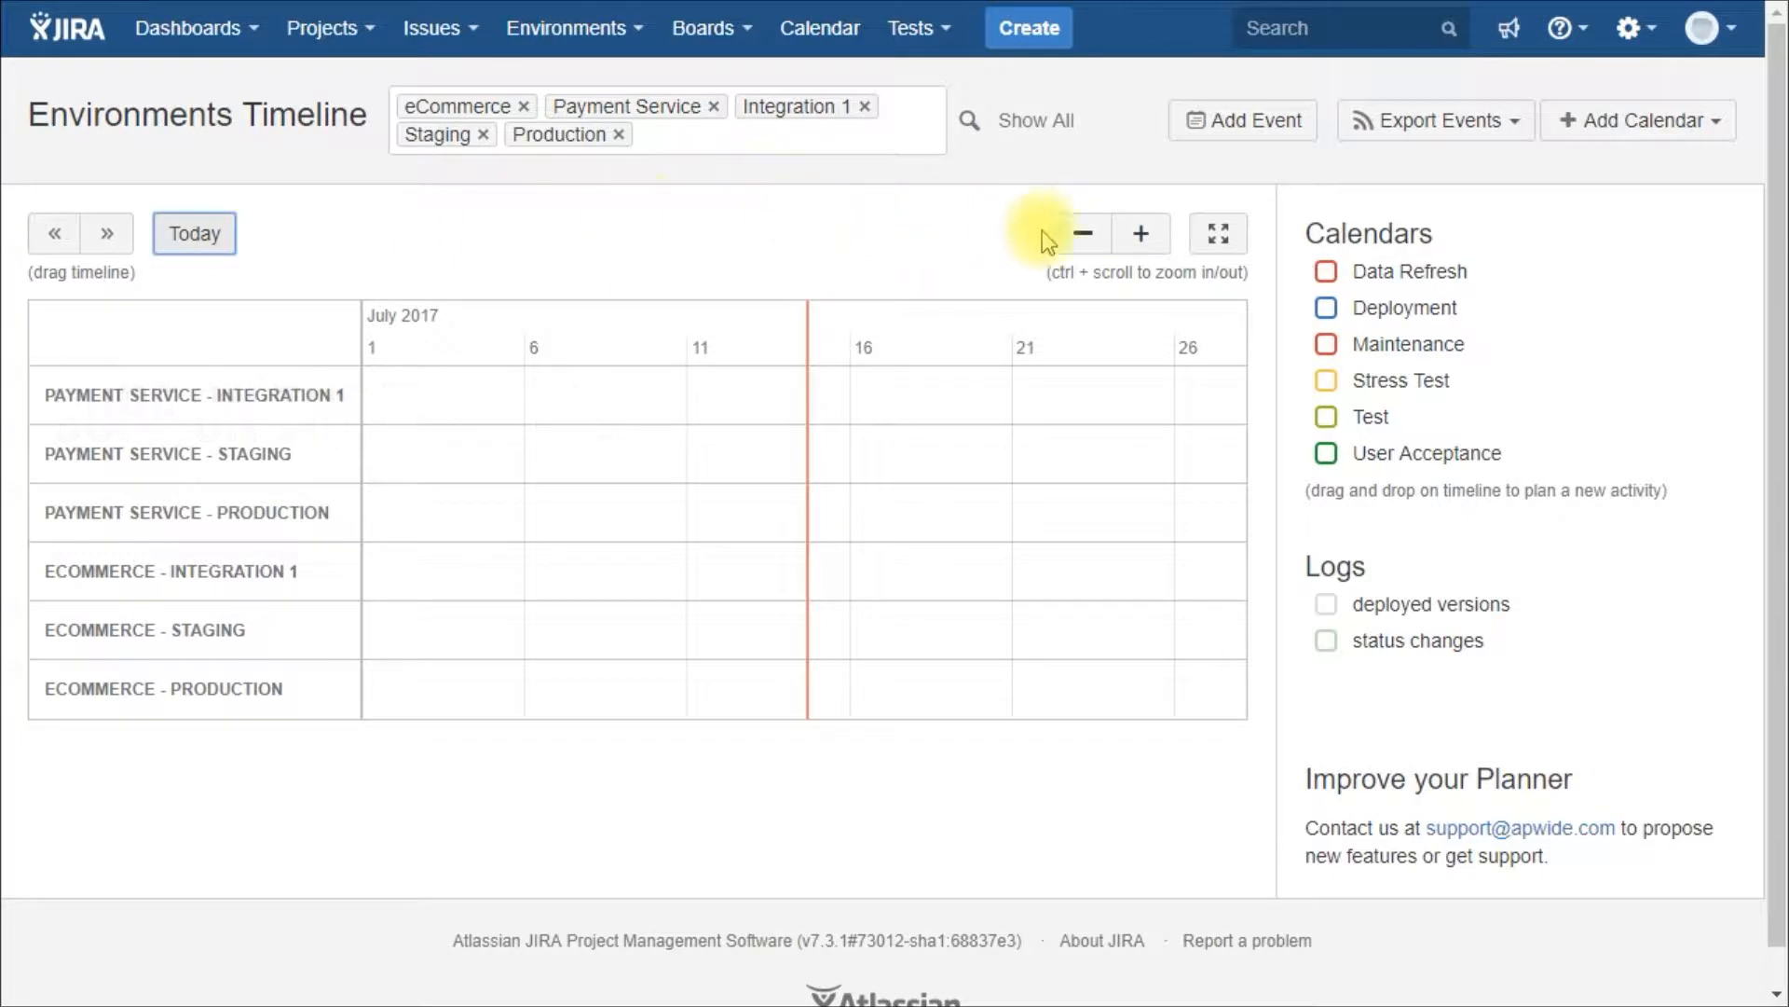
{"action": "left_click", "coordinate": [1128, 240]}
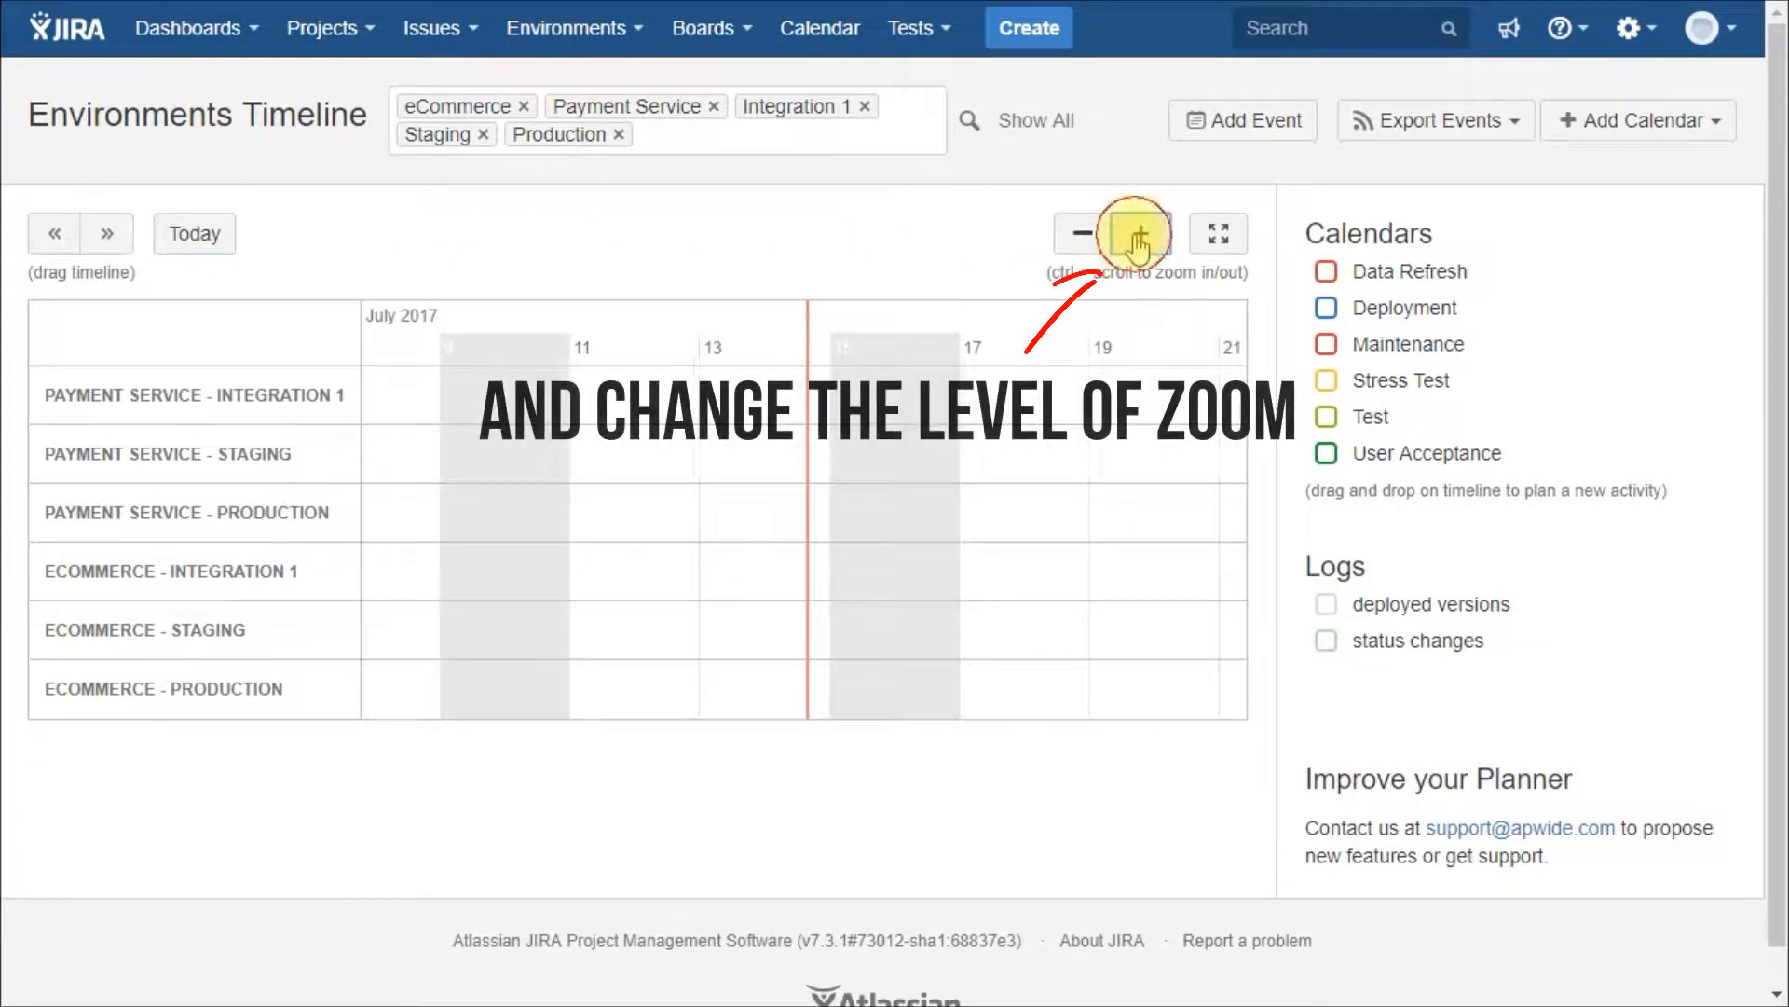
{"action": "left_click", "coordinate": [1135, 244]}
{"action": "left_click", "coordinate": [1138, 245]}
{"action": "left_click", "coordinate": [1138, 245]}
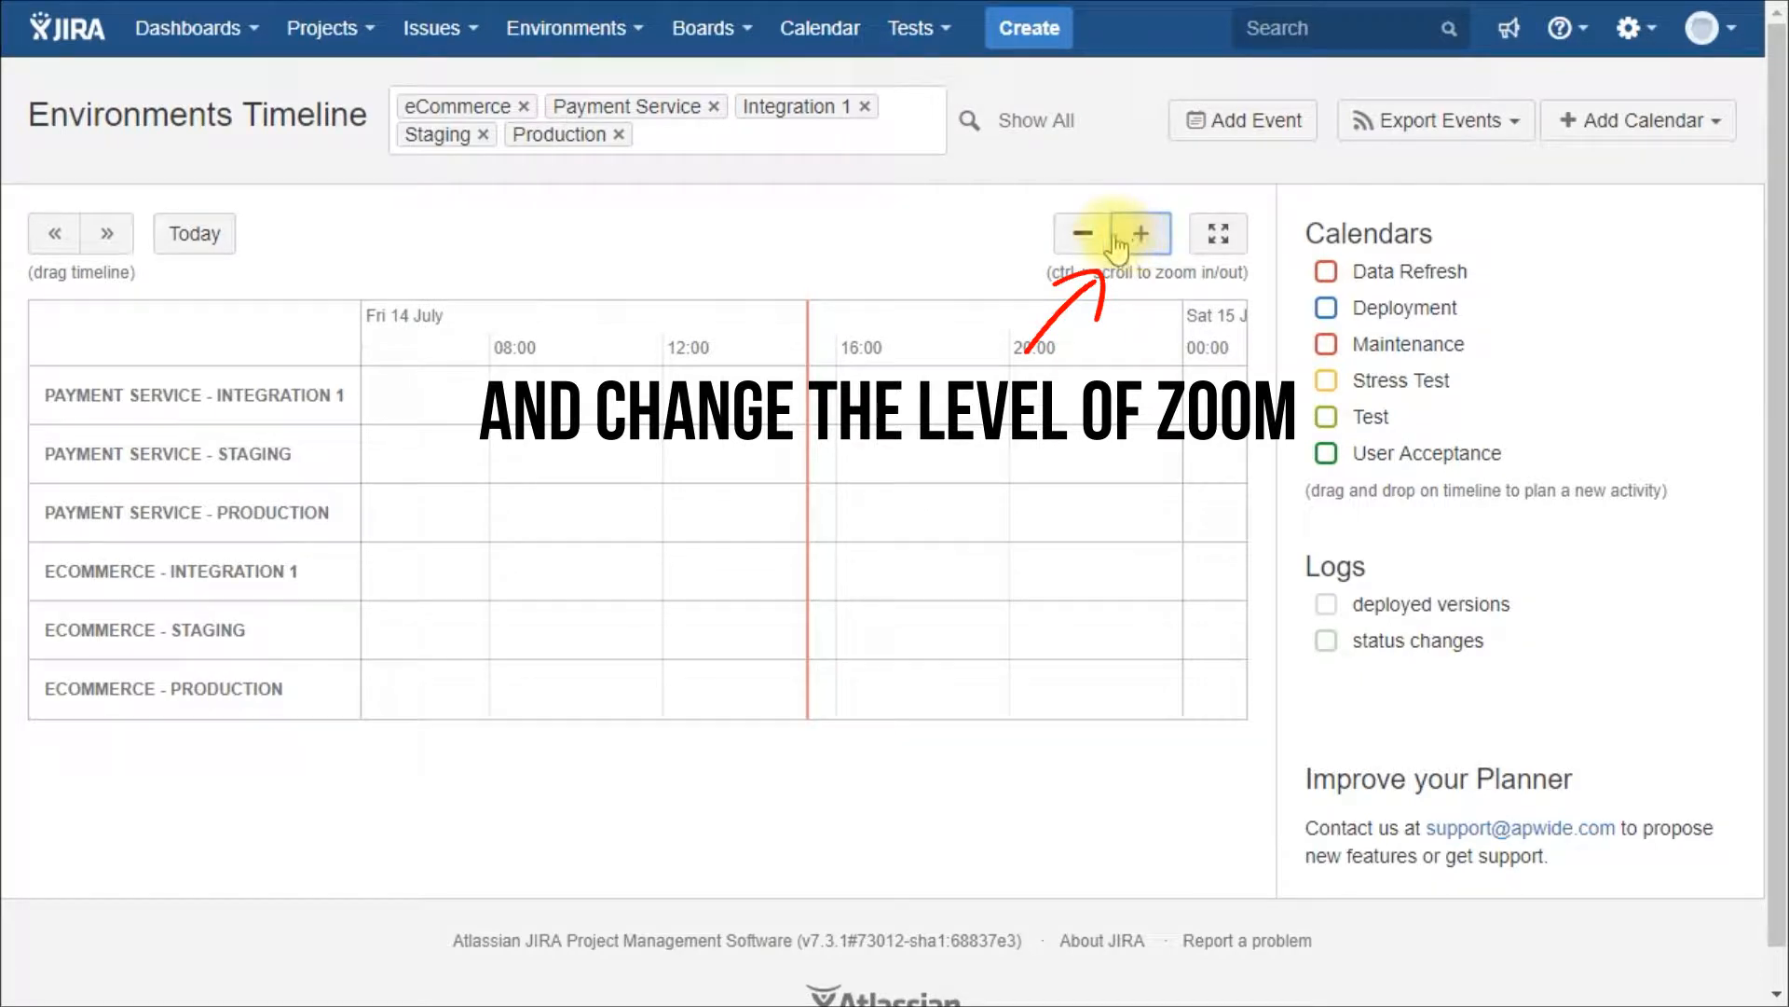
{"action": "left_click", "coordinate": [1080, 235]}
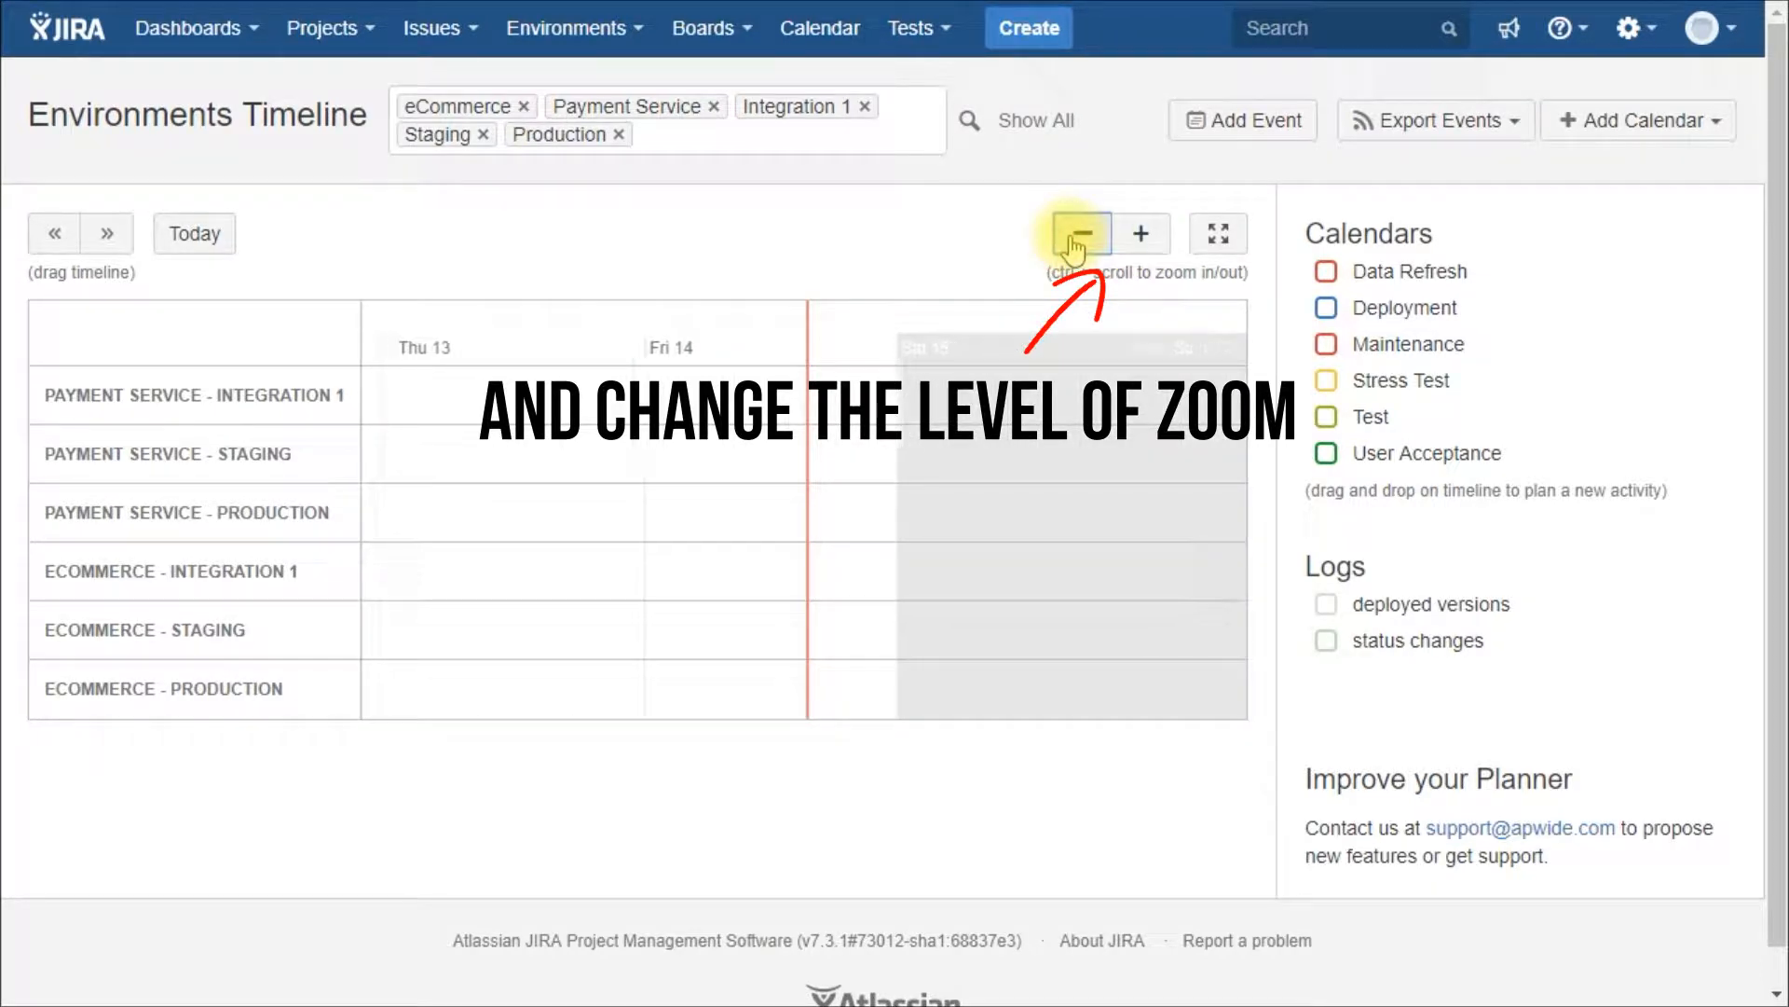
{"action": "left_click", "coordinate": [1079, 235]}
{"action": "left_click", "coordinate": [1079, 235]}
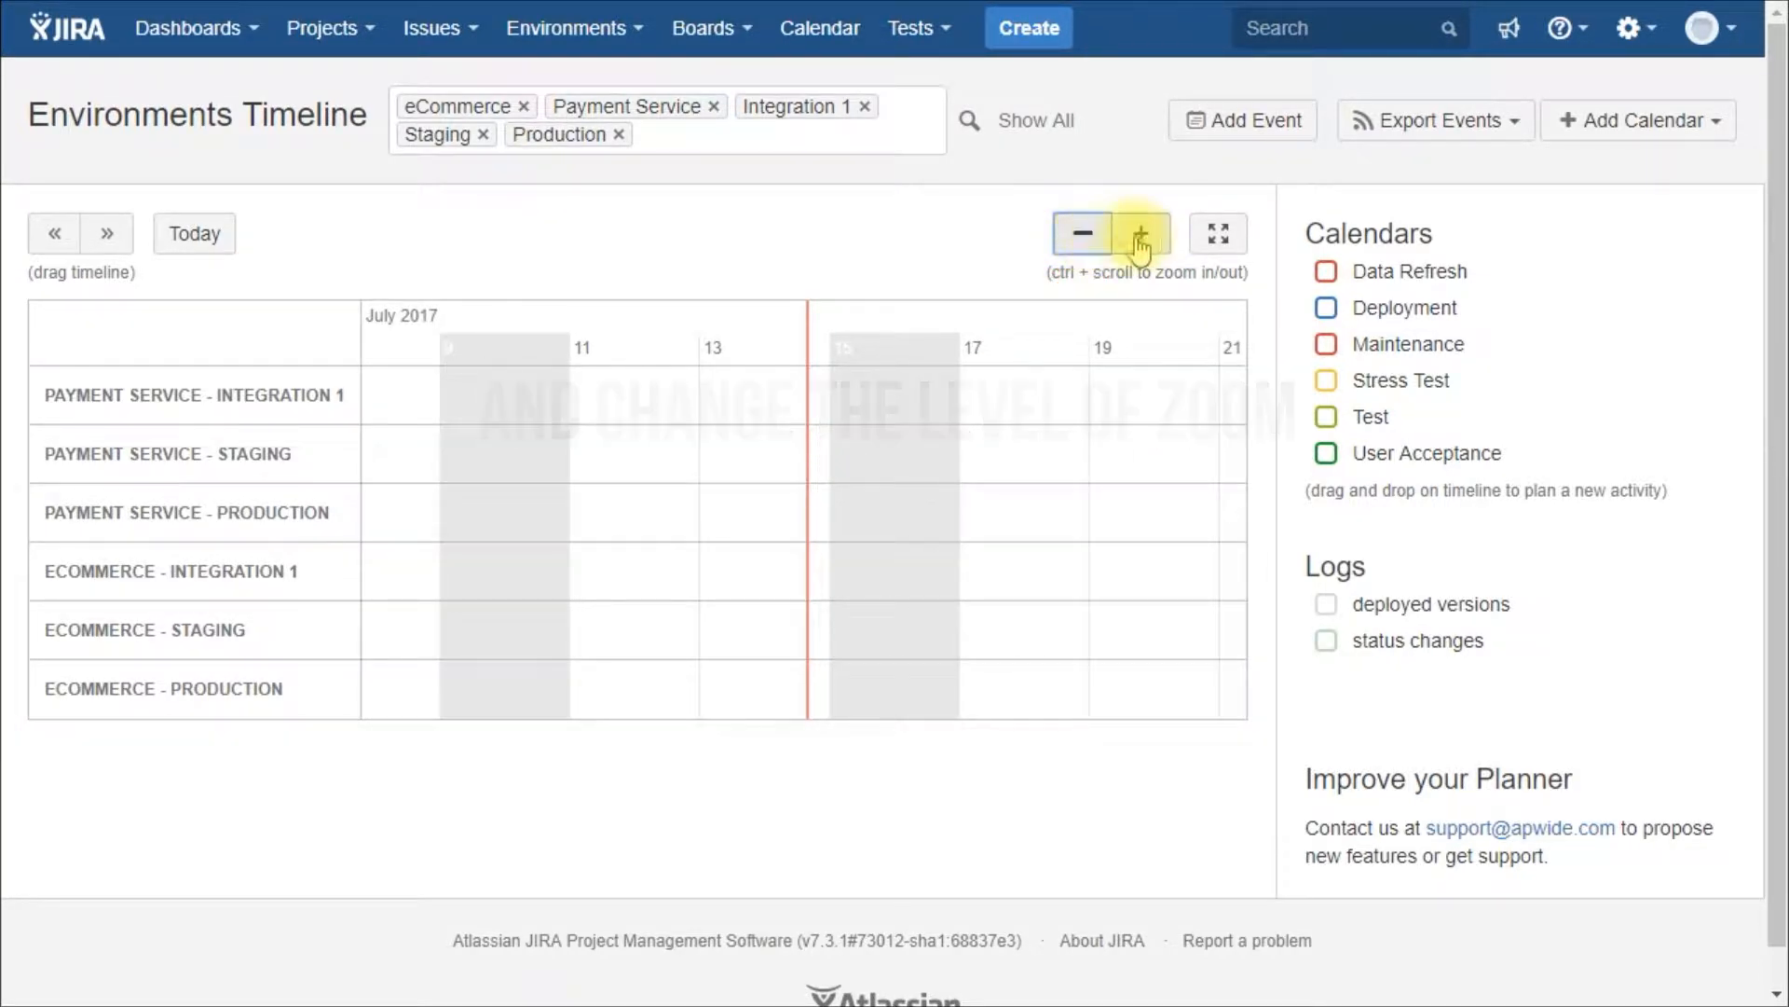
View the timeline in full screen and back, and look over the wider period from June to August 2017
{"action": "left_click", "coordinate": [1212, 241]}
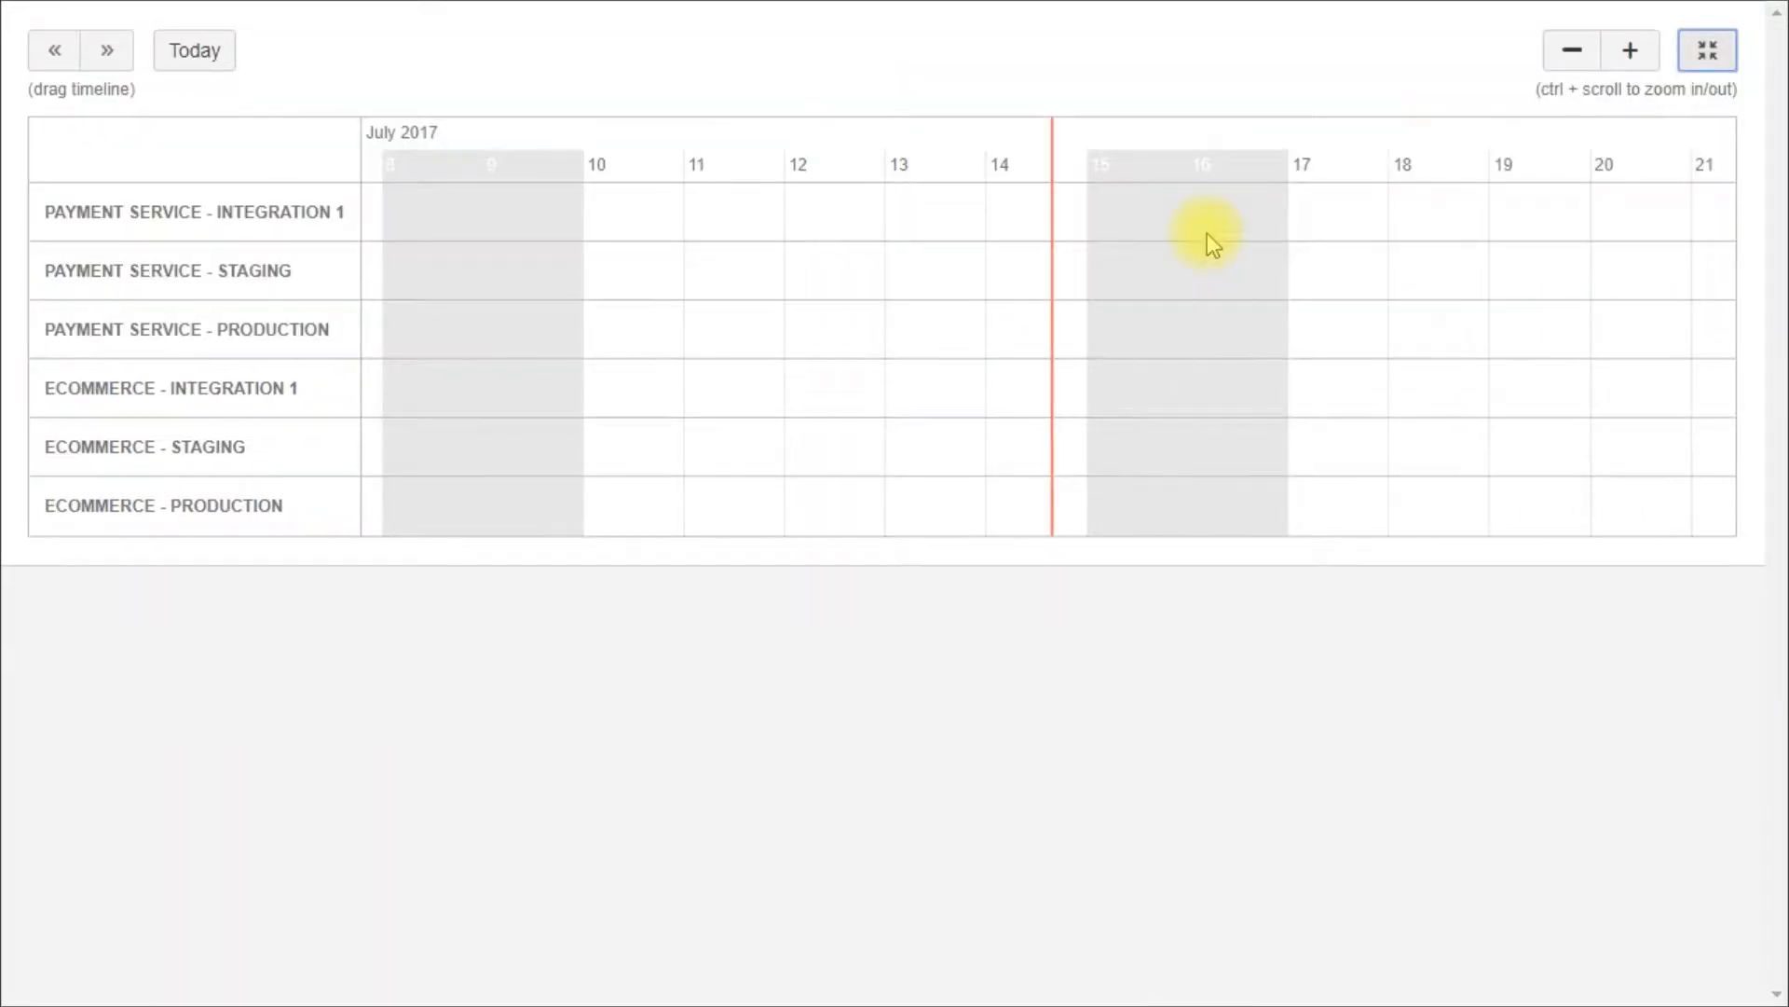
{"action": "left_click", "coordinate": [1718, 48]}
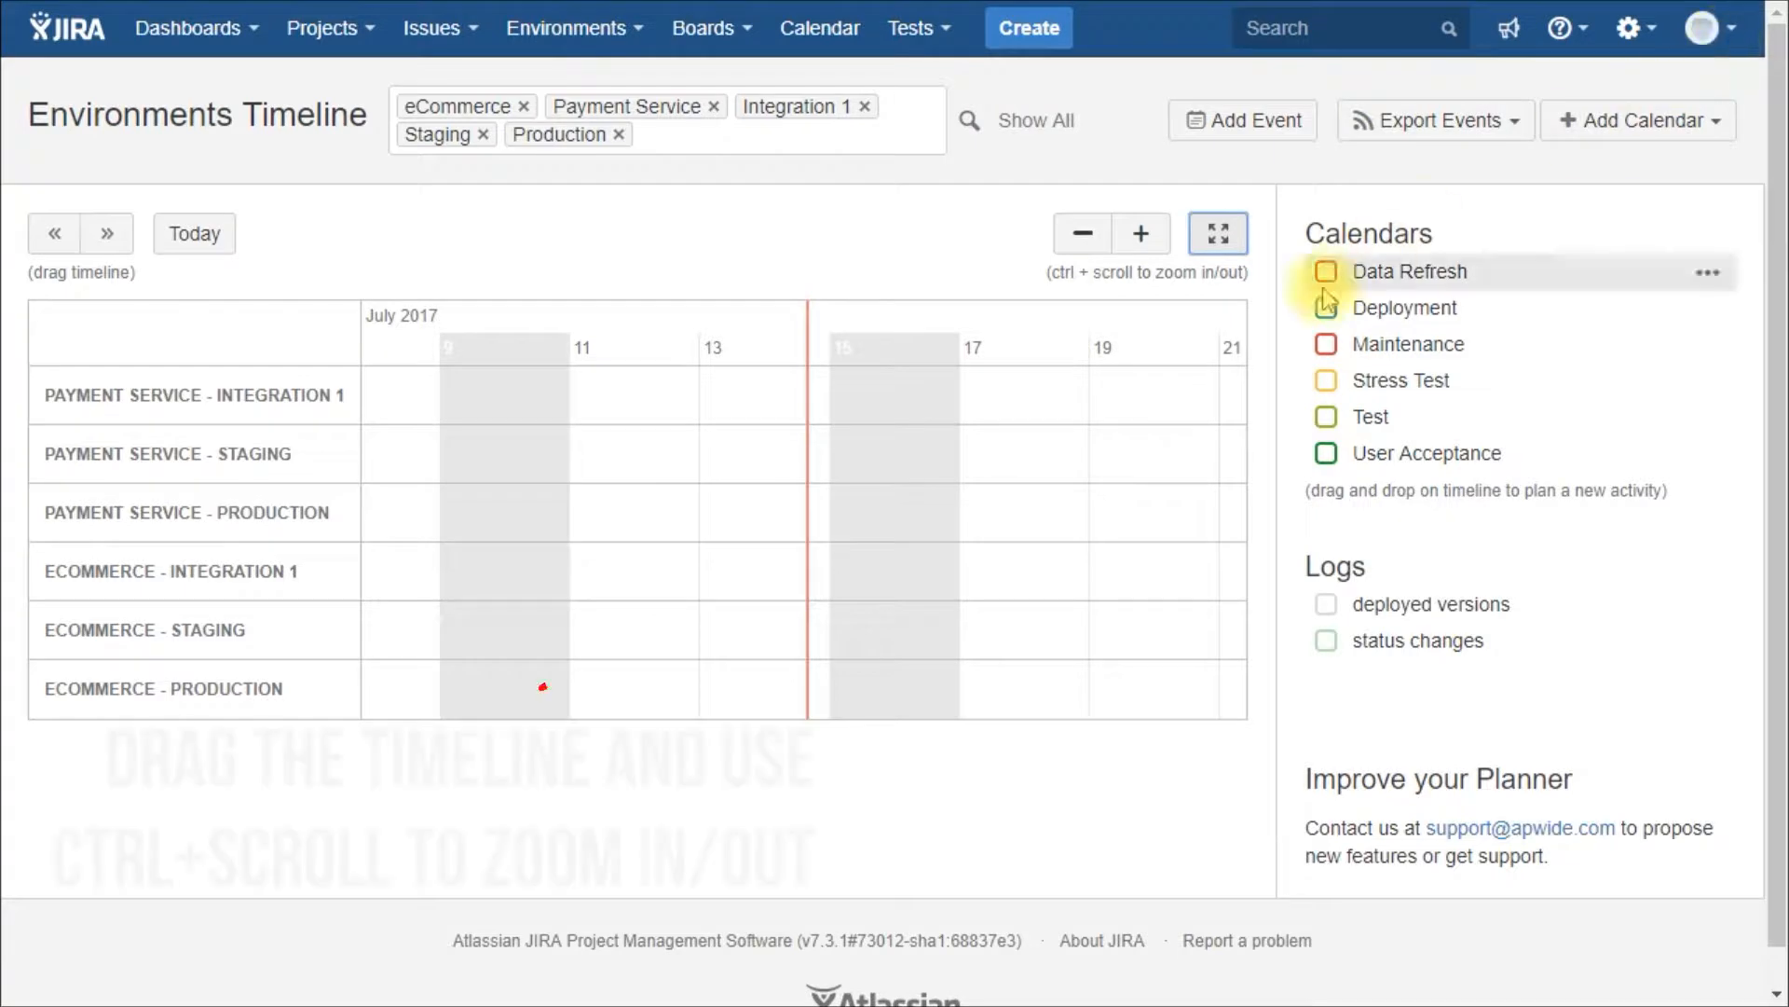
{"action": "left_click_drag", "start_coordinate": [899, 557], "coordinate": [820, 577]}
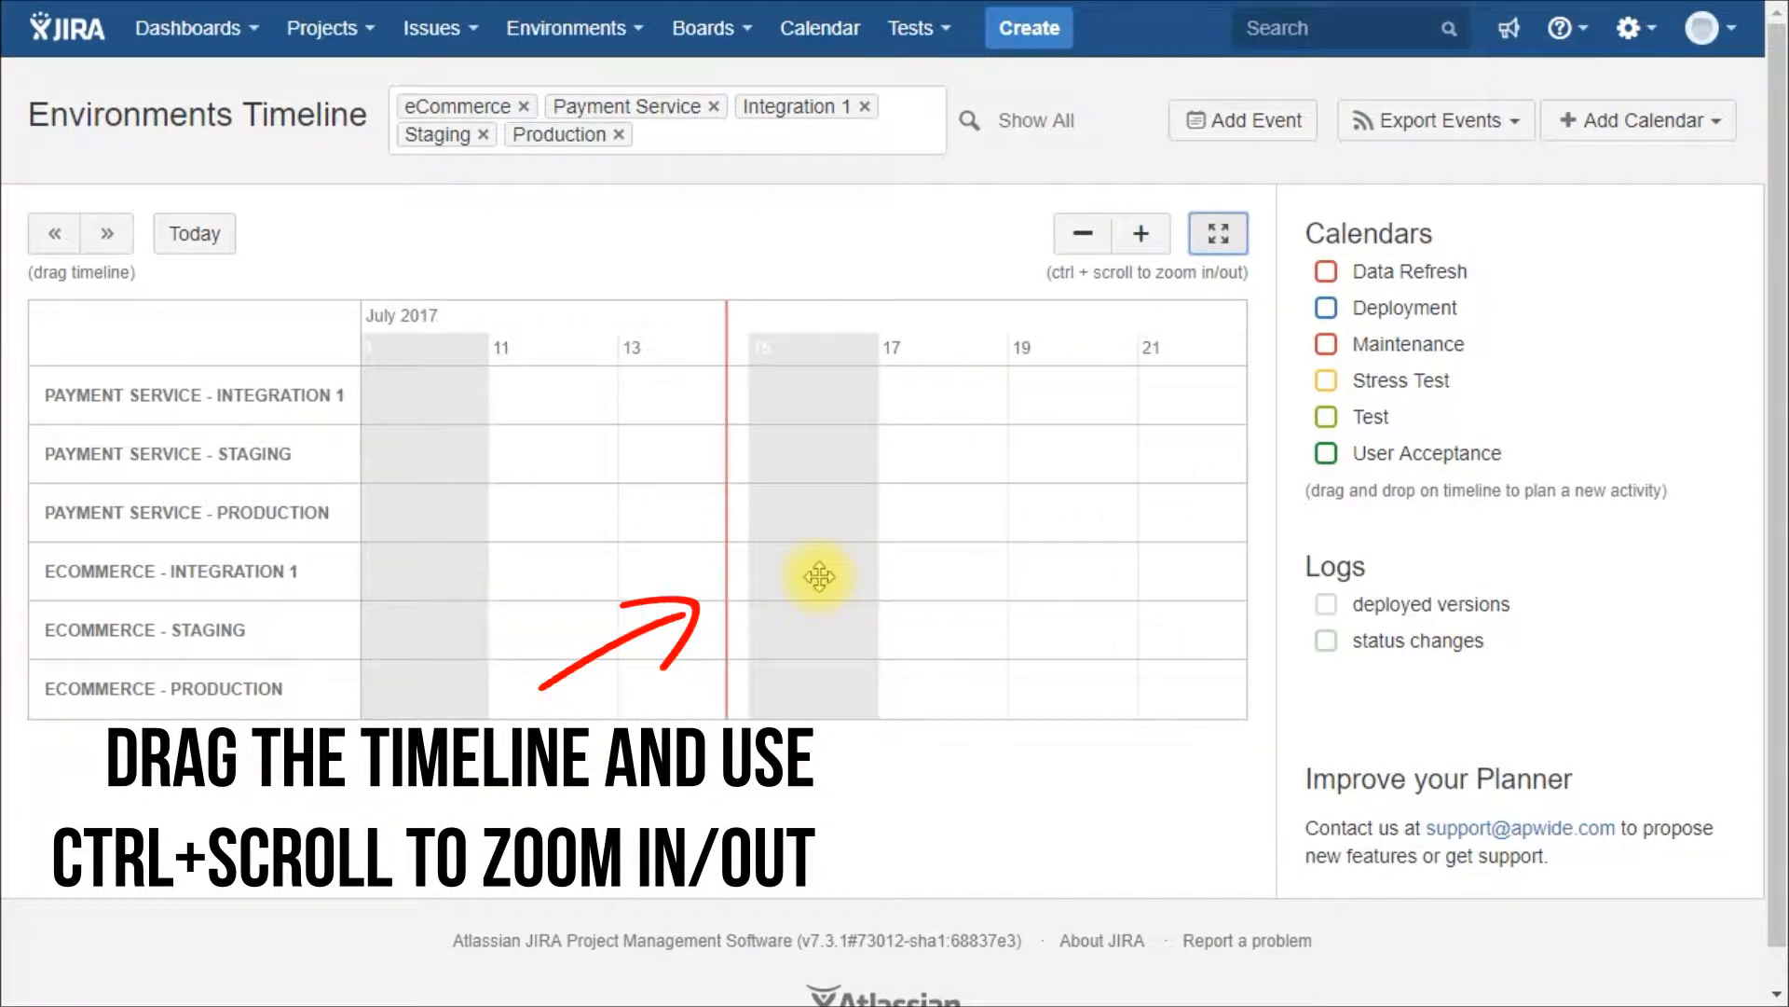
{"action": "scroll", "coordinate": [820, 578], "scroll_direction": "down", "scroll_amount": 3}
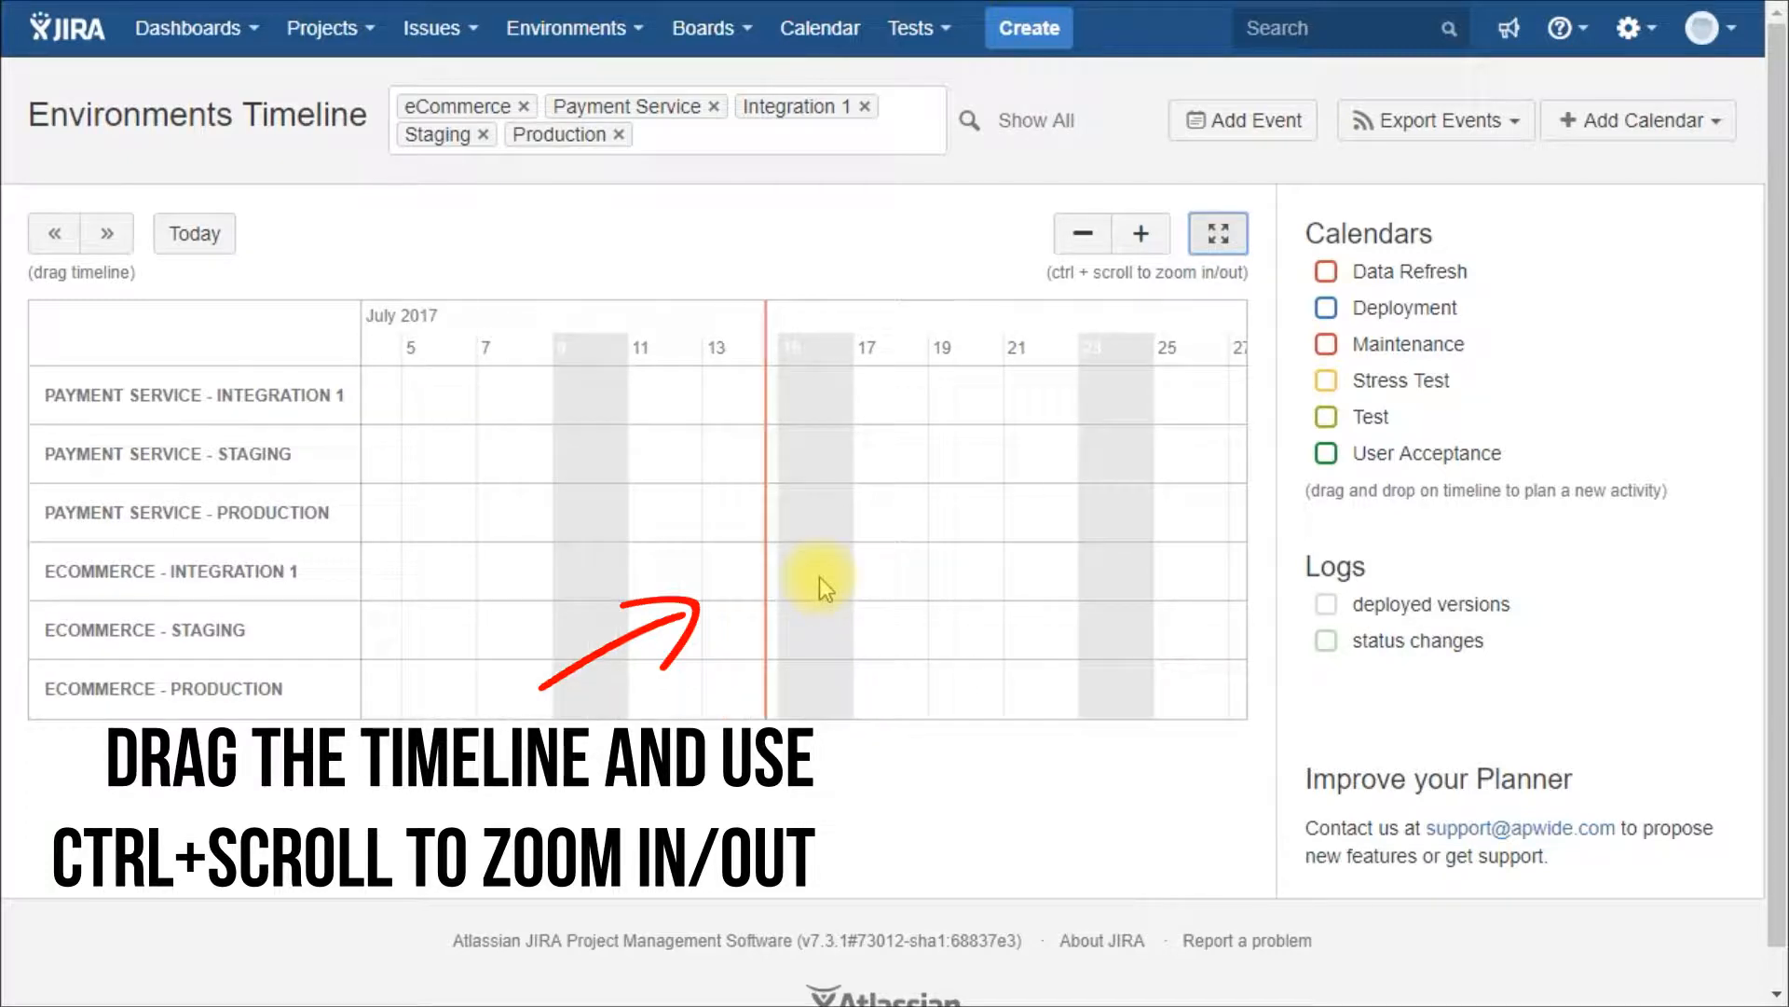
{"action": "scroll", "coordinate": [820, 578], "scroll_direction": "down", "scroll_amount": 1}
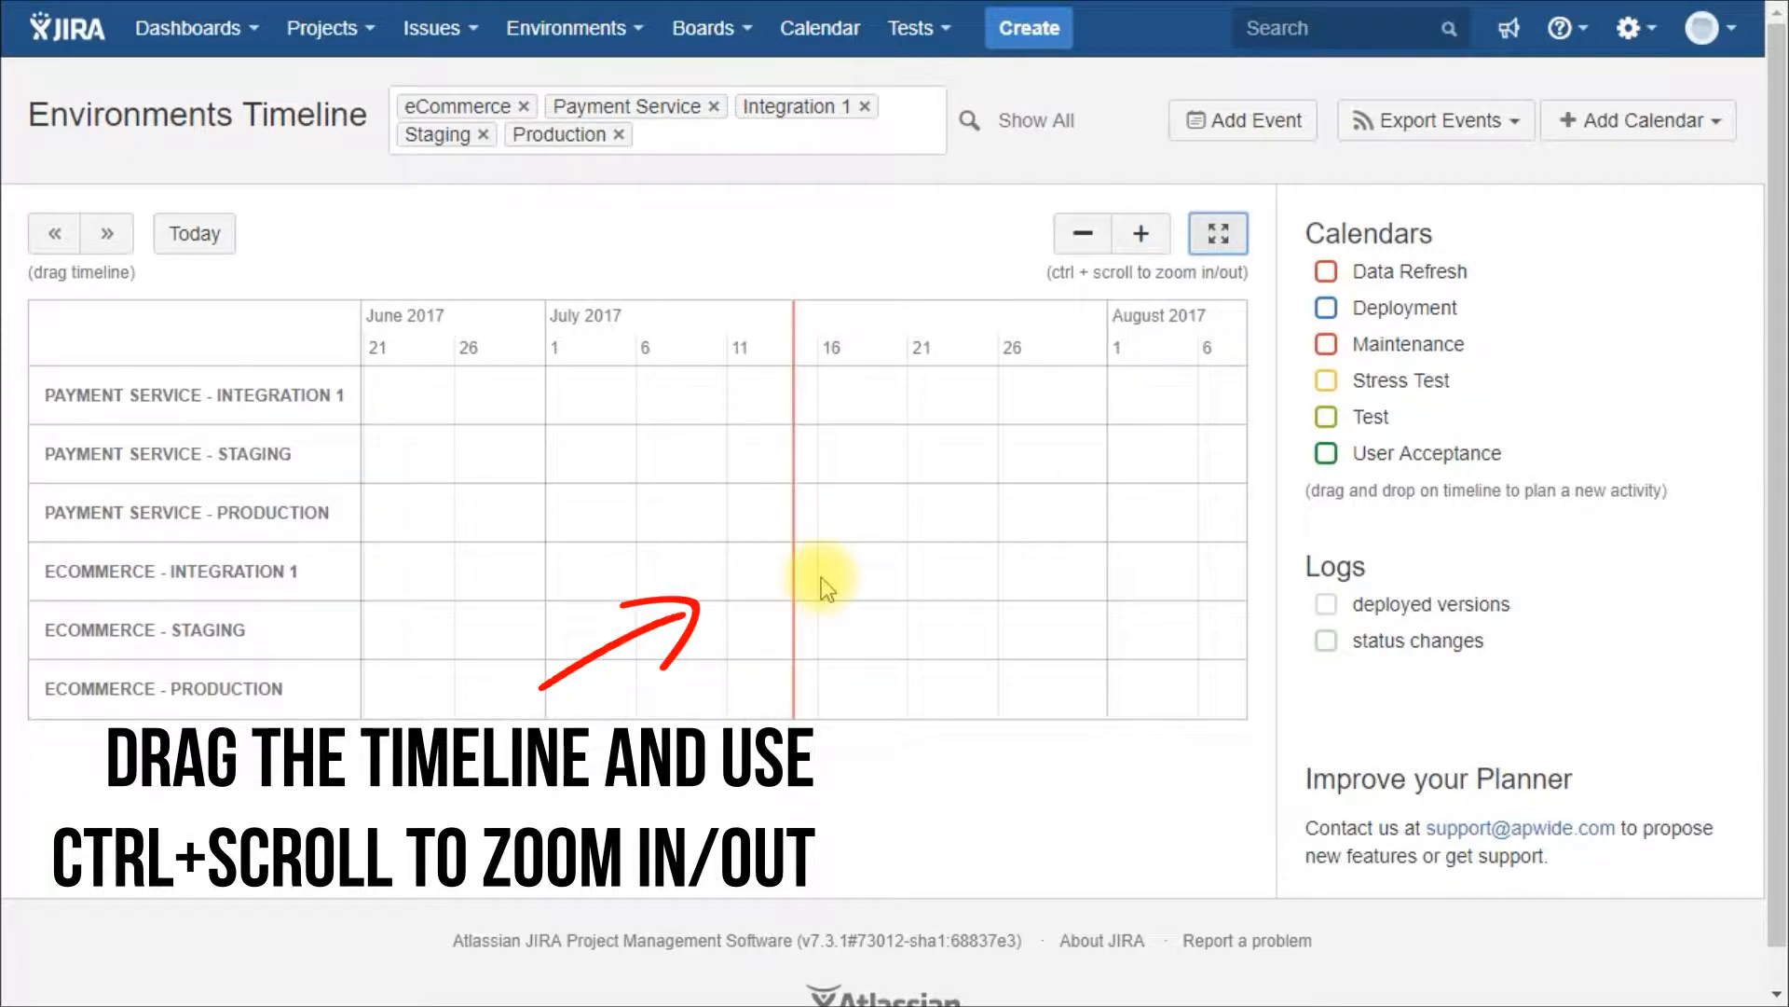
{"action": "scroll", "coordinate": [865, 568], "scroll_direction": "up", "scroll_amount": 1}
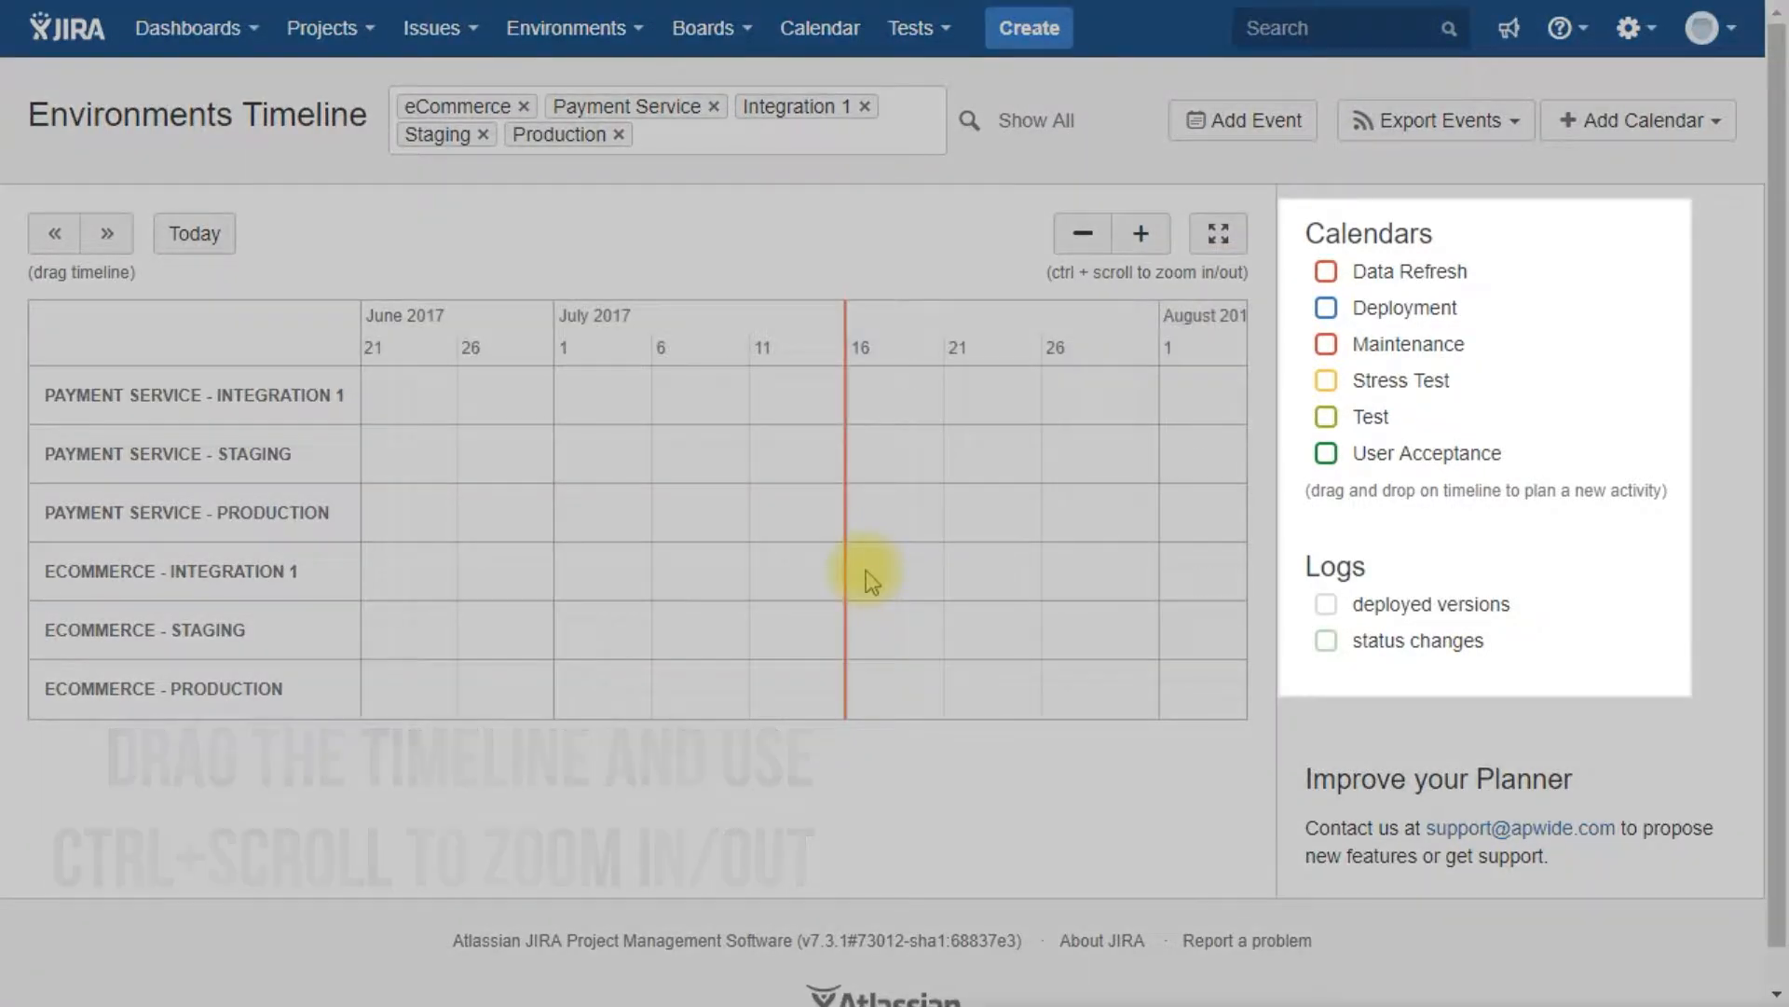
Show all six calendars plus the deployed versions and status changes logs on the timeline
{"action": "left_click", "coordinate": [1326, 272]}
{"action": "left_click", "coordinate": [1326, 309]}
{"action": "left_click", "coordinate": [1327, 345]}
{"action": "left_click", "coordinate": [1327, 384]}
{"action": "left_click", "coordinate": [1327, 417]}
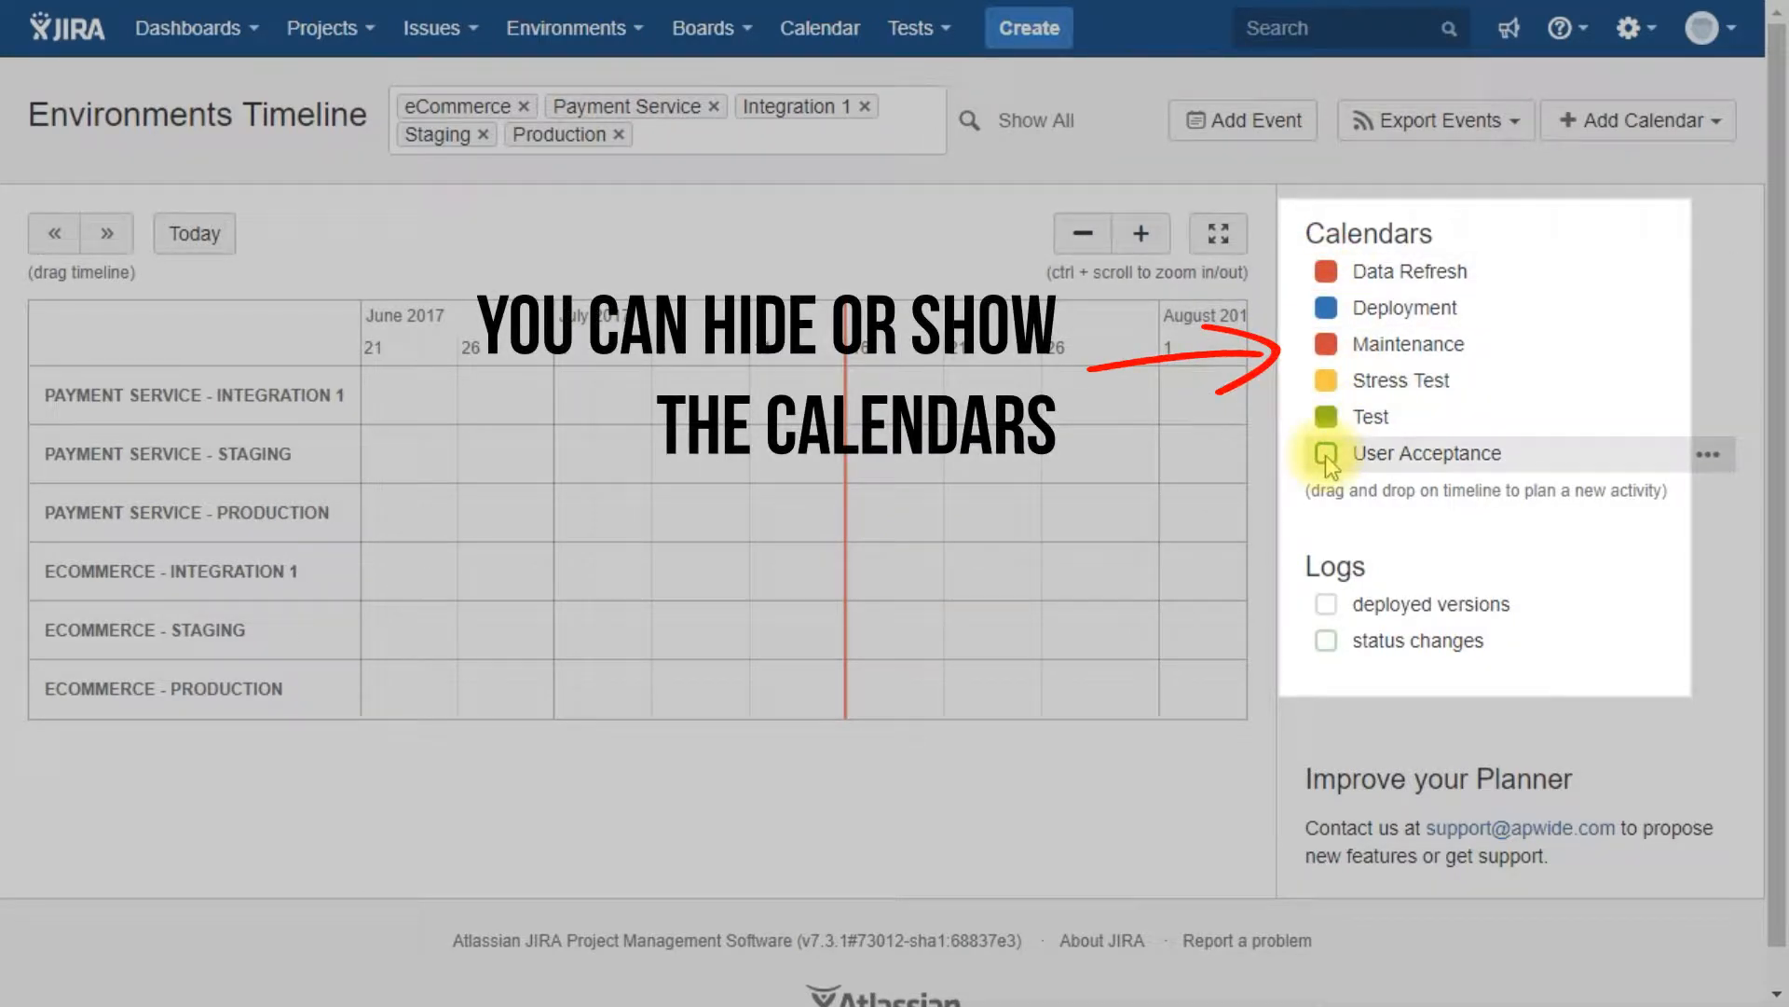
{"action": "left_click", "coordinate": [1325, 605]}
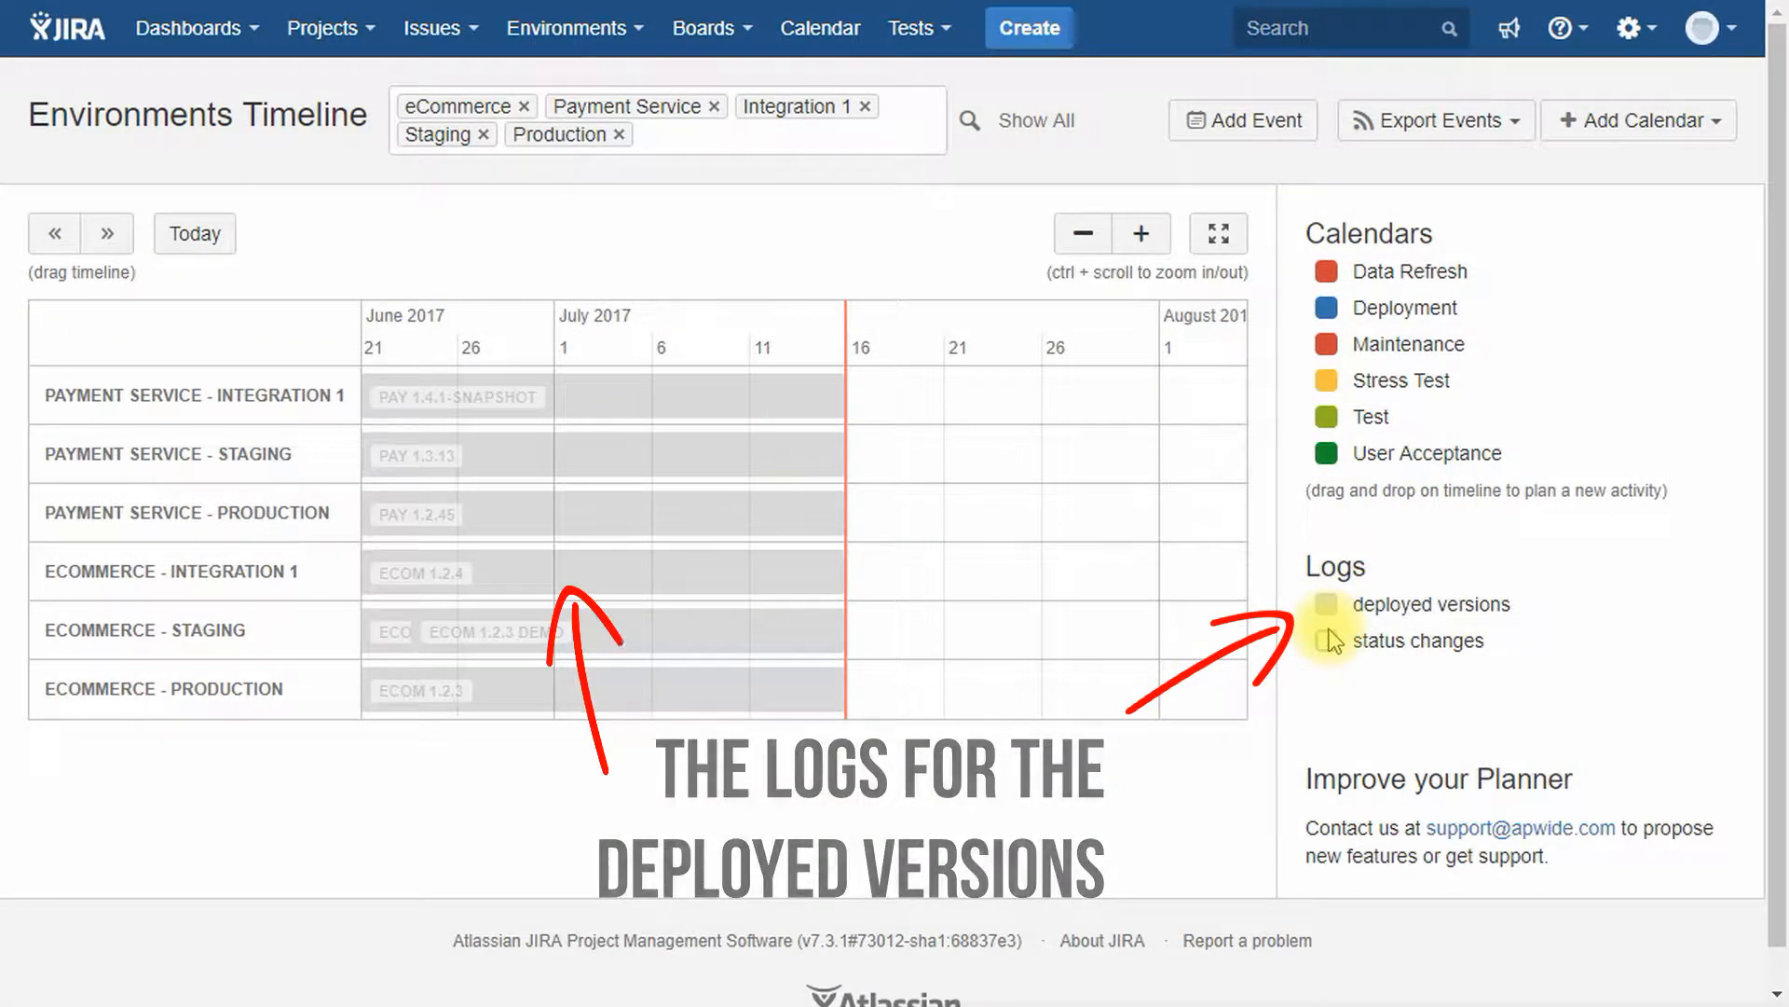
{"action": "left_click", "coordinate": [1327, 642]}
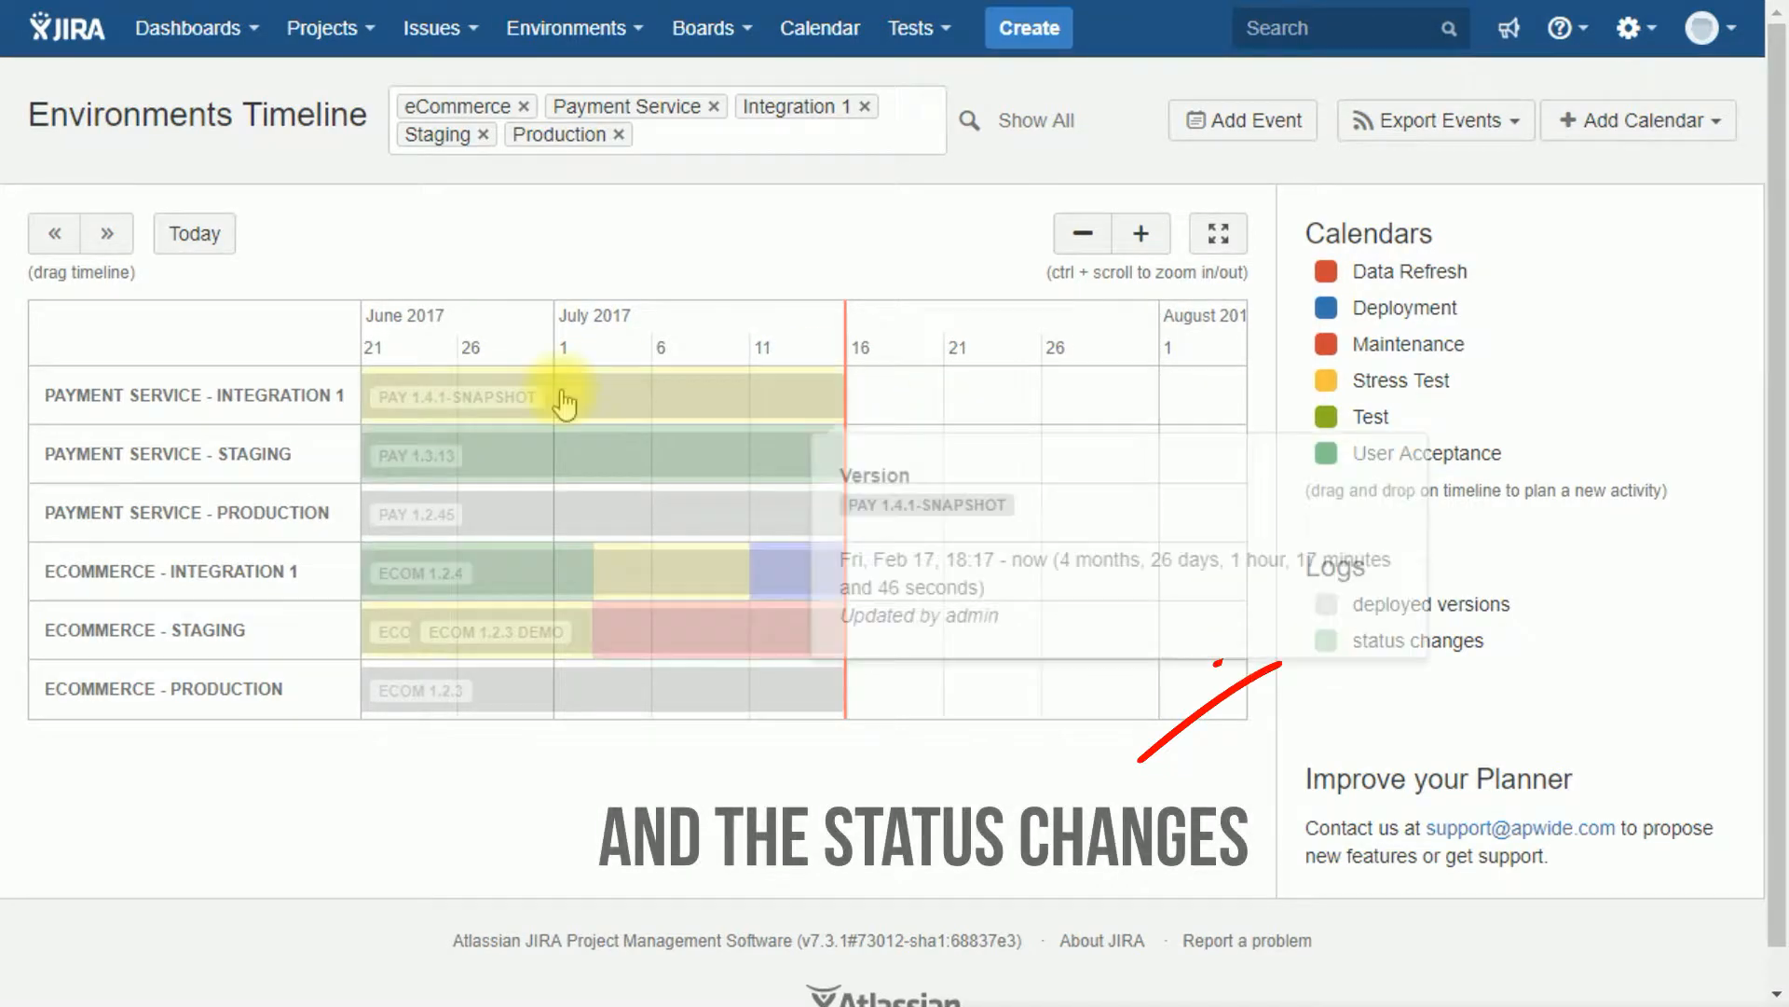
Create a Deployment calendar event on the eCommerce Integration 1 environment, running from Monday 17 to Tuesday 18 July 2017
{"action": "left_click_drag", "start_coordinate": [911, 451], "coordinate": [931, 491]}
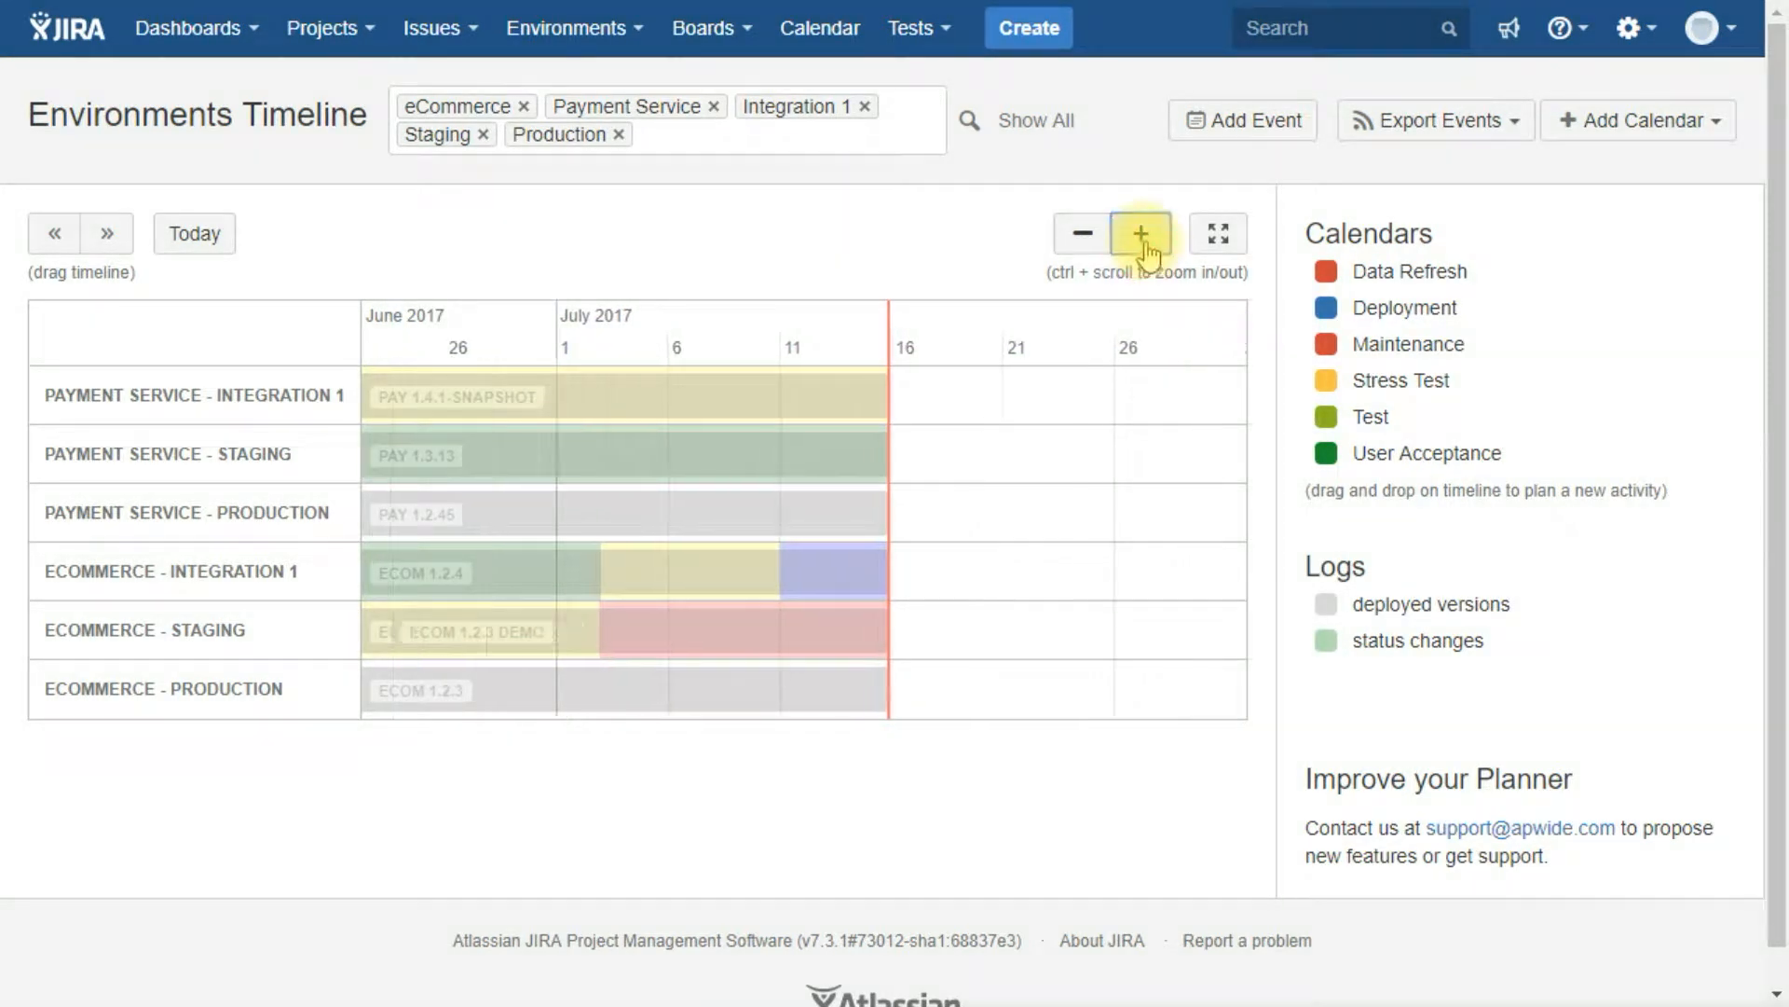
{"action": "left_click", "coordinate": [1142, 233]}
{"action": "left_click", "coordinate": [1142, 233]}
{"action": "left_click", "coordinate": [1141, 233]}
{"action": "mouse_move", "coordinate": [1125, 415]}
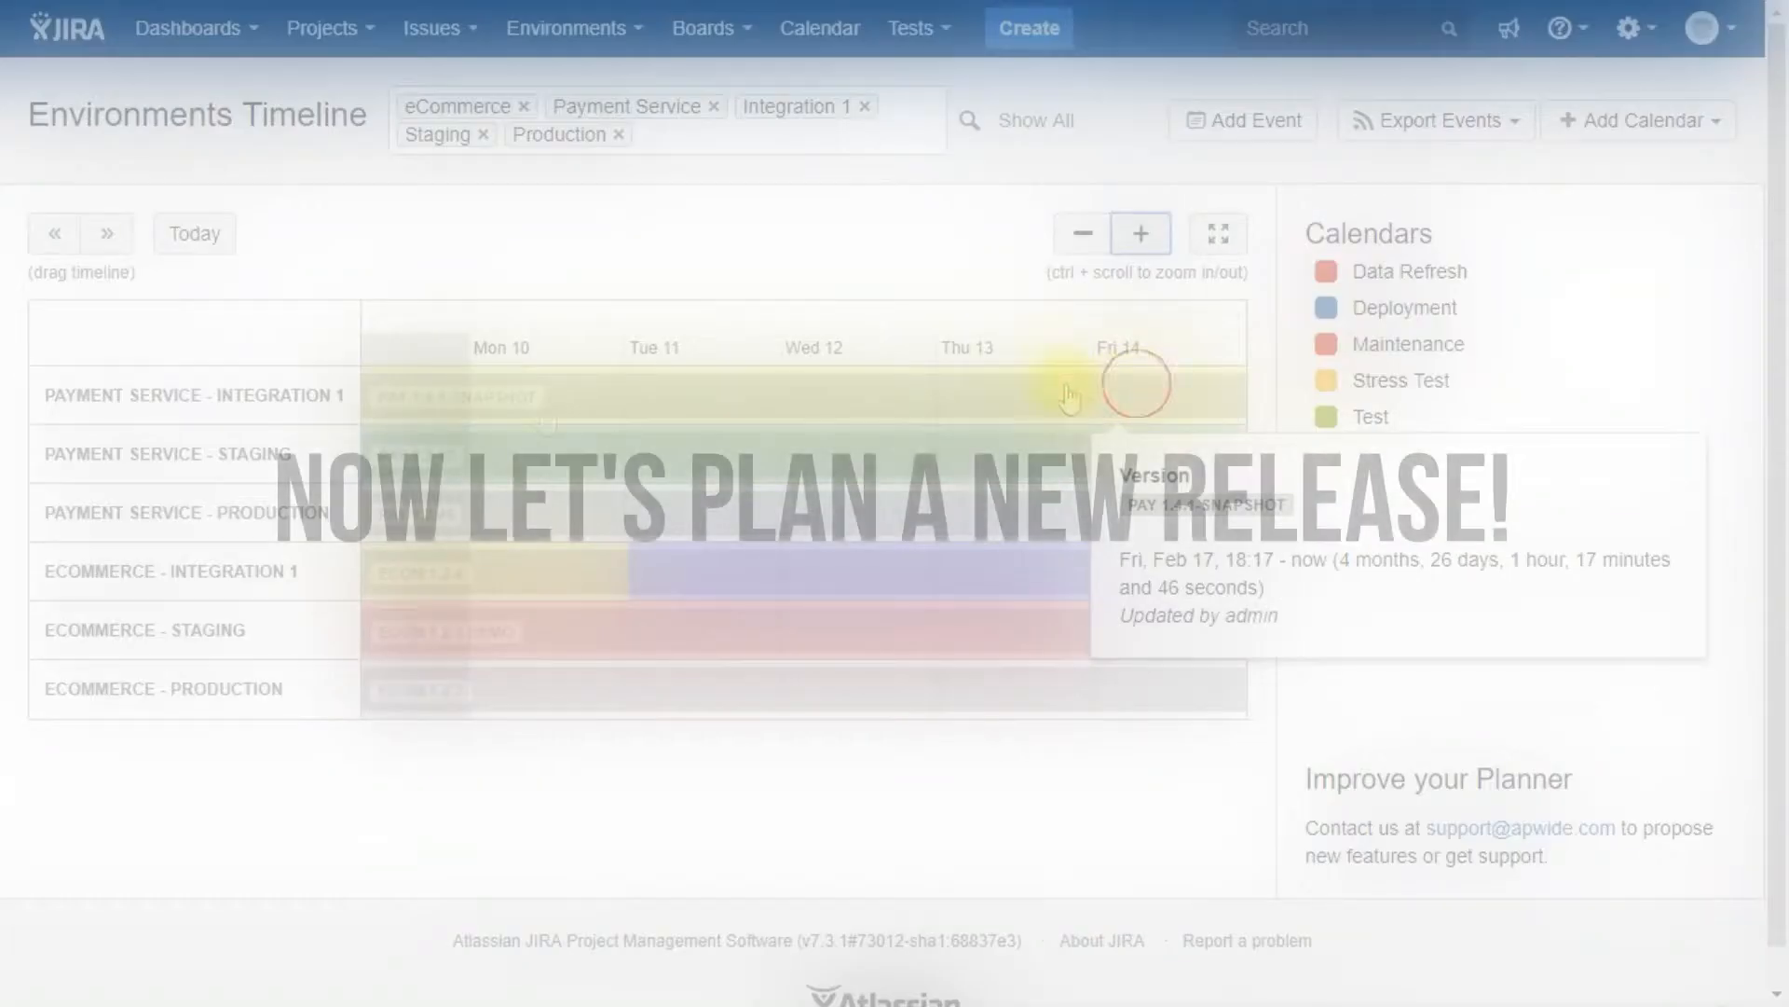
{"action": "left_click_drag", "start_coordinate": [1138, 383], "coordinate": [445, 412]}
{"action": "left_click_drag", "start_coordinate": [1071, 467], "coordinate": [799, 460]}
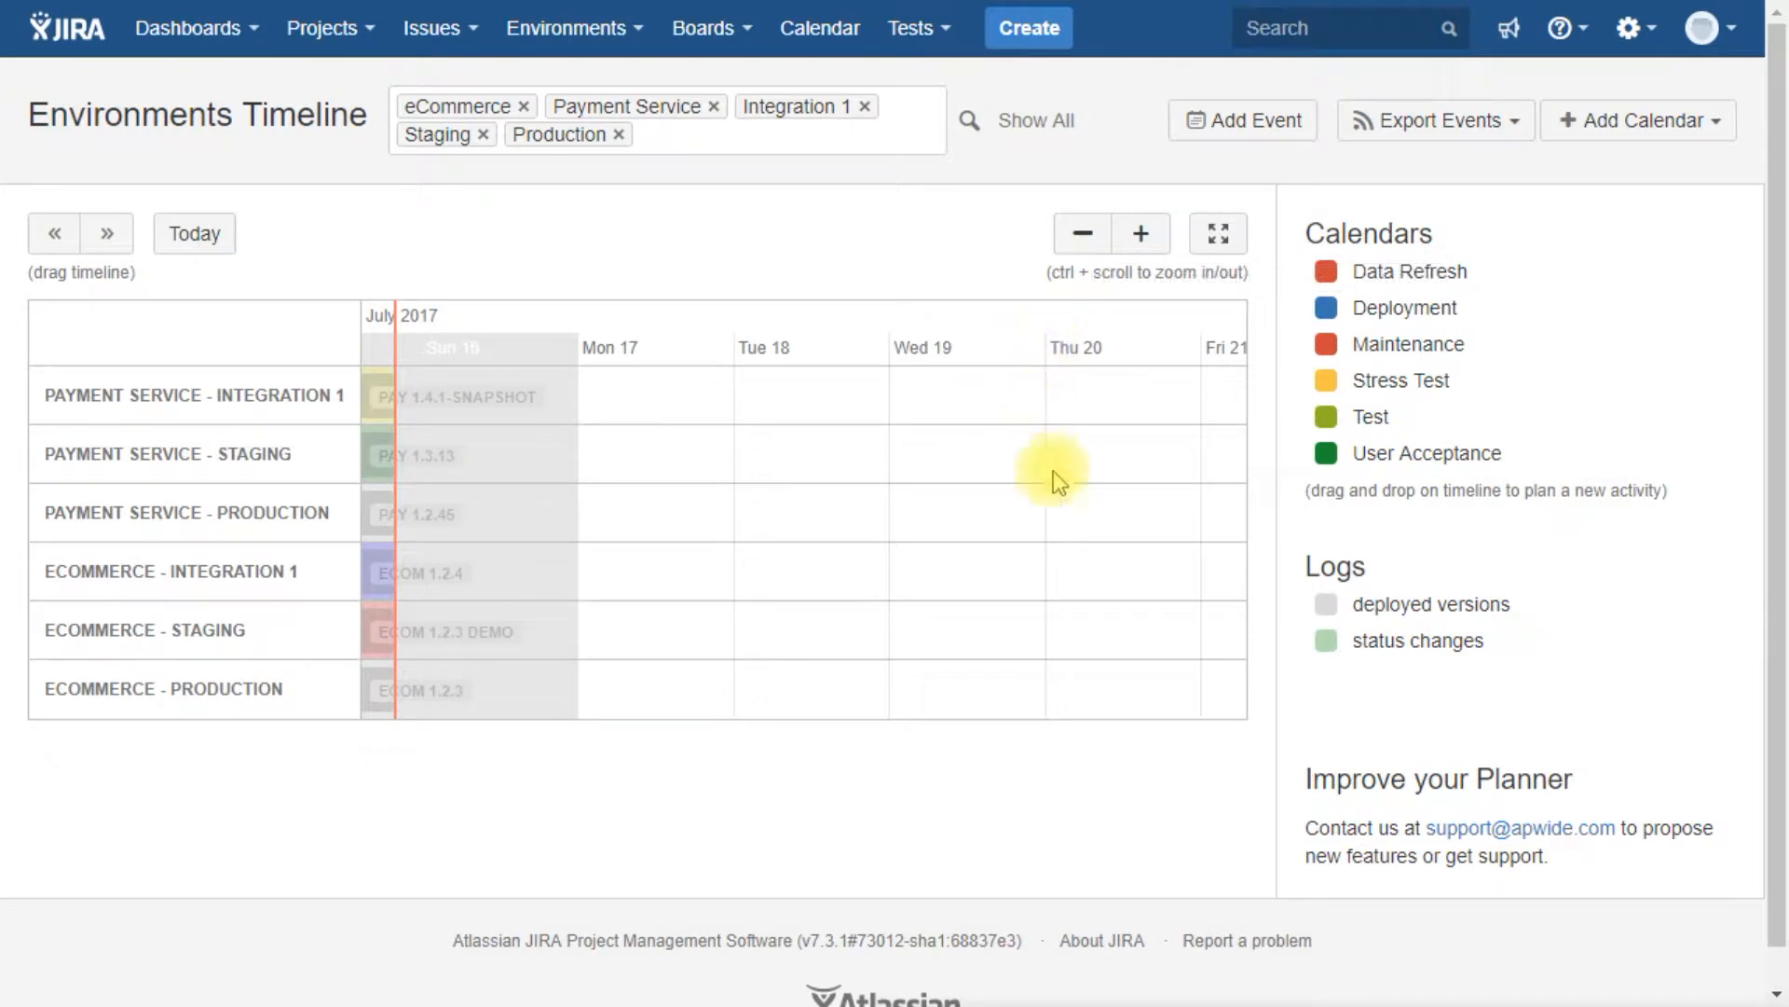
{"action": "left_click_drag", "start_coordinate": [1356, 313], "coordinate": [785, 578]}
{"action": "left_click_drag", "start_coordinate": [673, 580], "coordinate": [621, 573]}
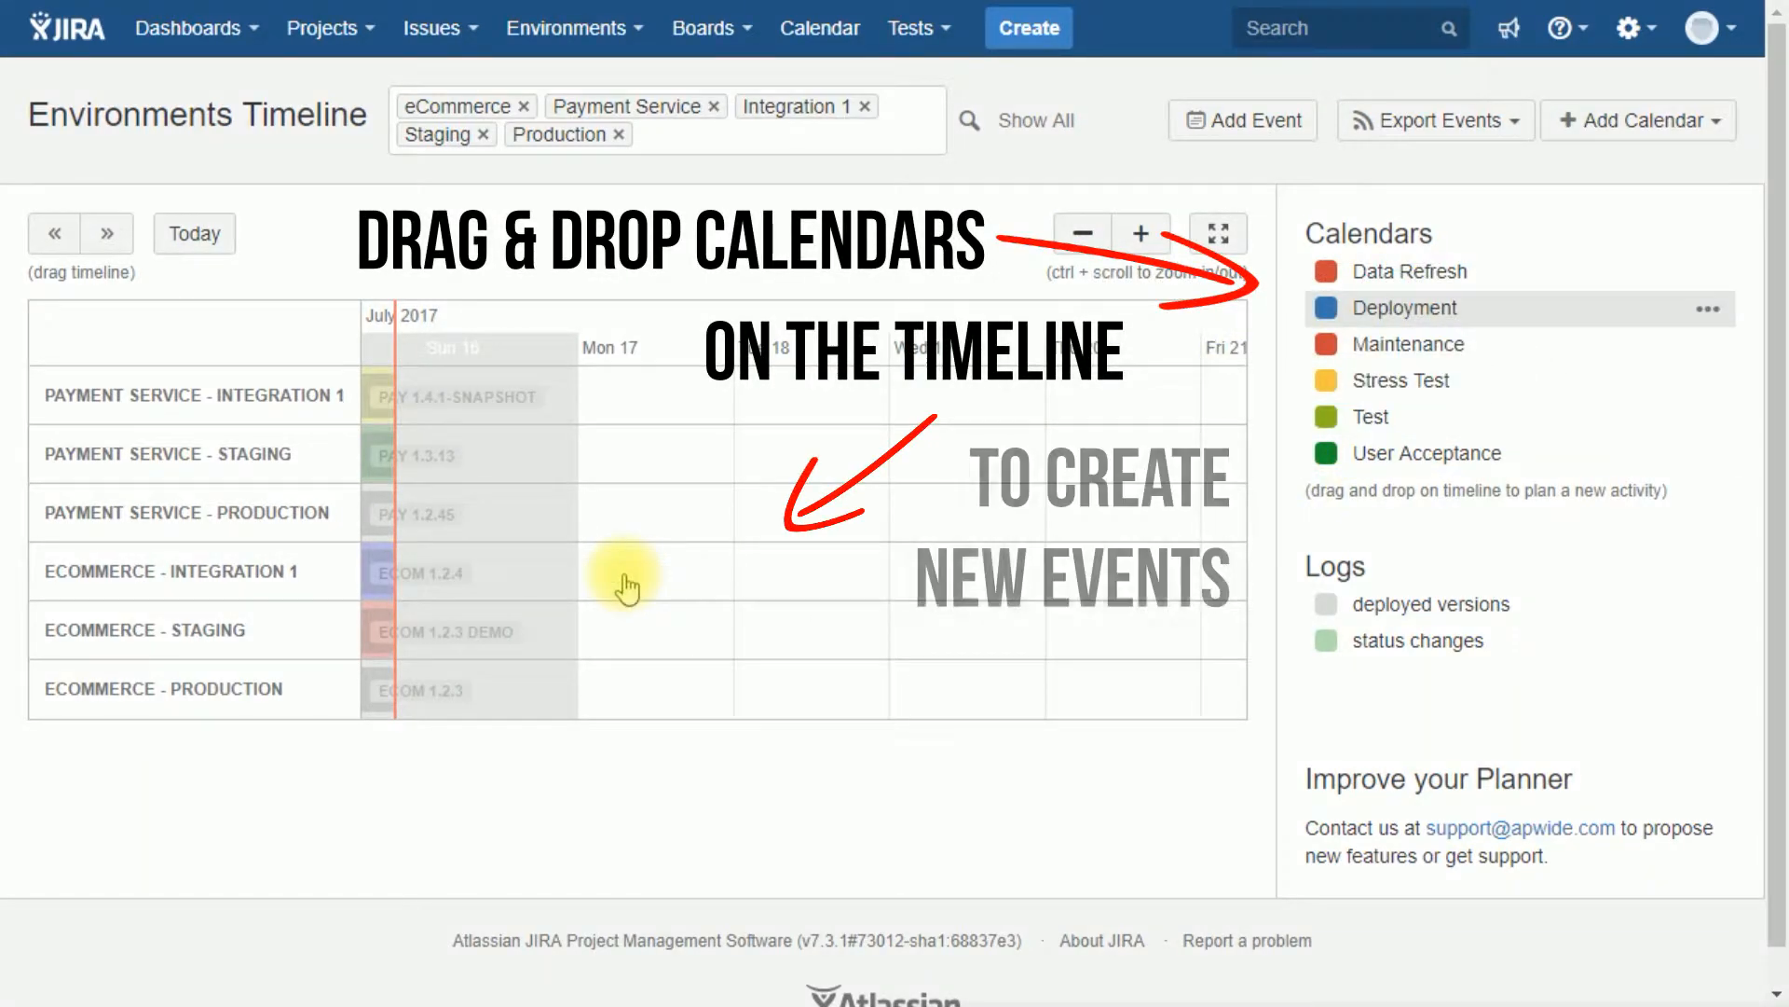
Open the Deployment event on eCommerce Integration 1 for editing and add Payment Service Integration 1 as a second environment
{"action": "left_click", "coordinate": [777, 570]}
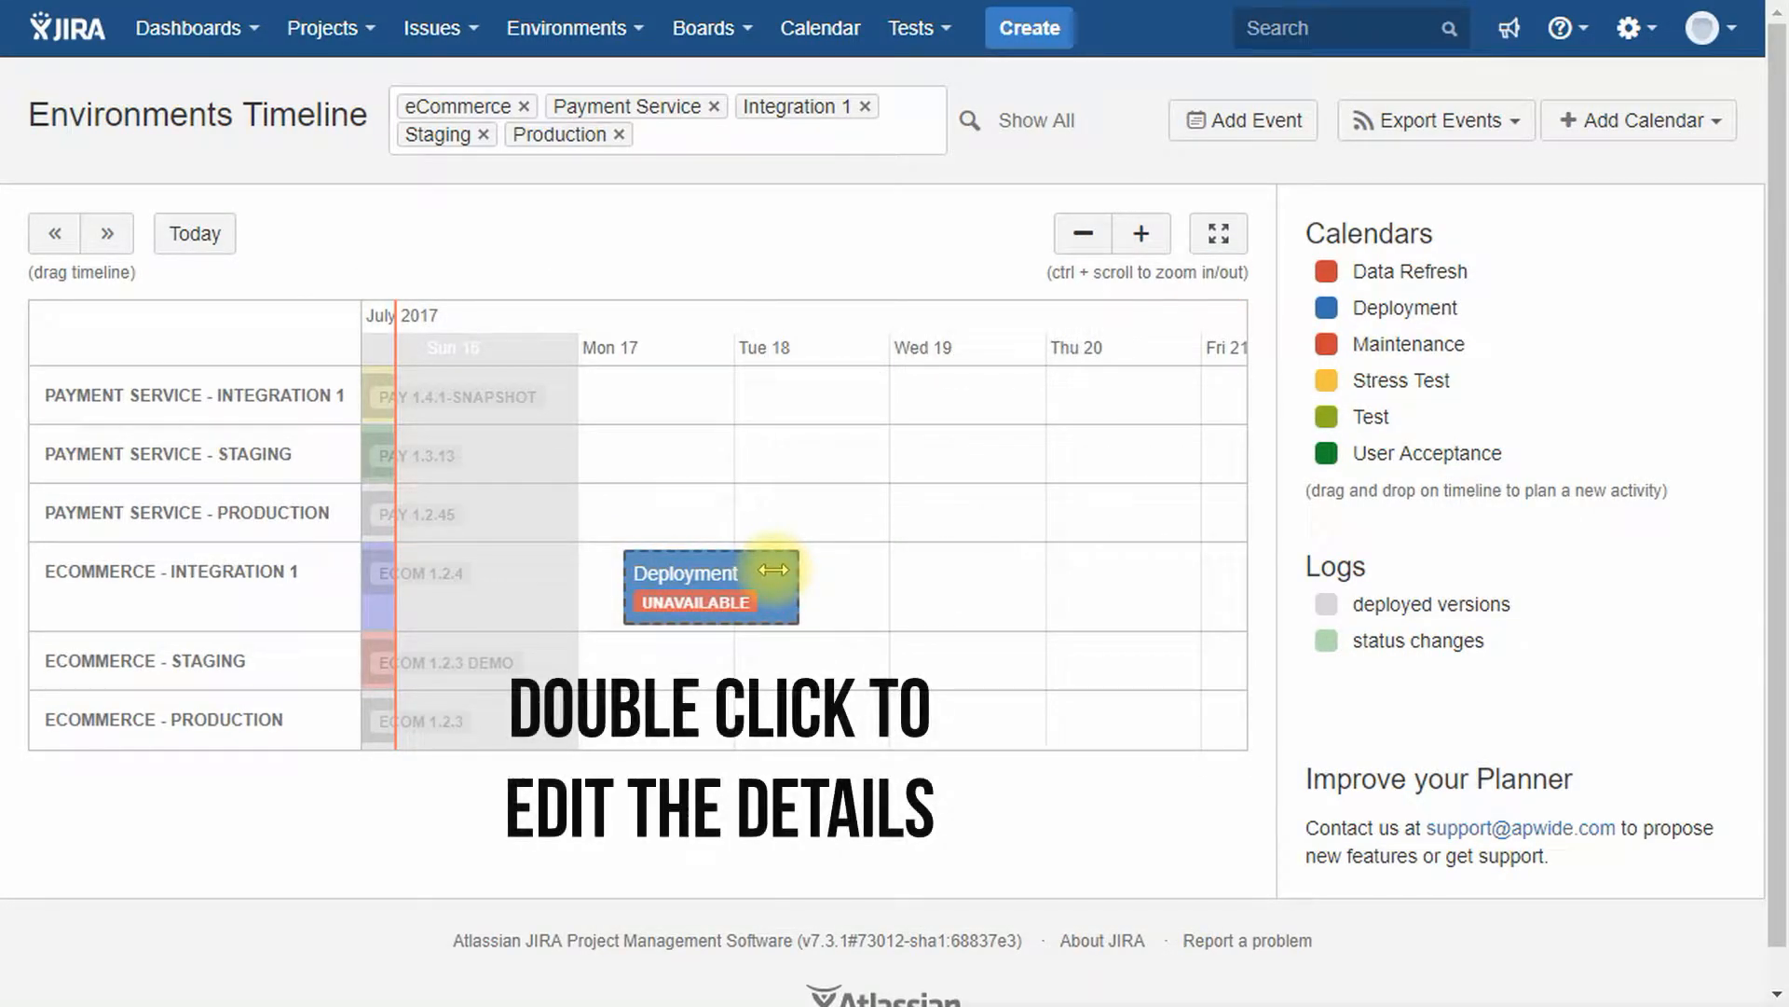
{"action": "left_click", "coordinate": [764, 568]}
{"action": "double_click", "coordinate": [764, 568]}
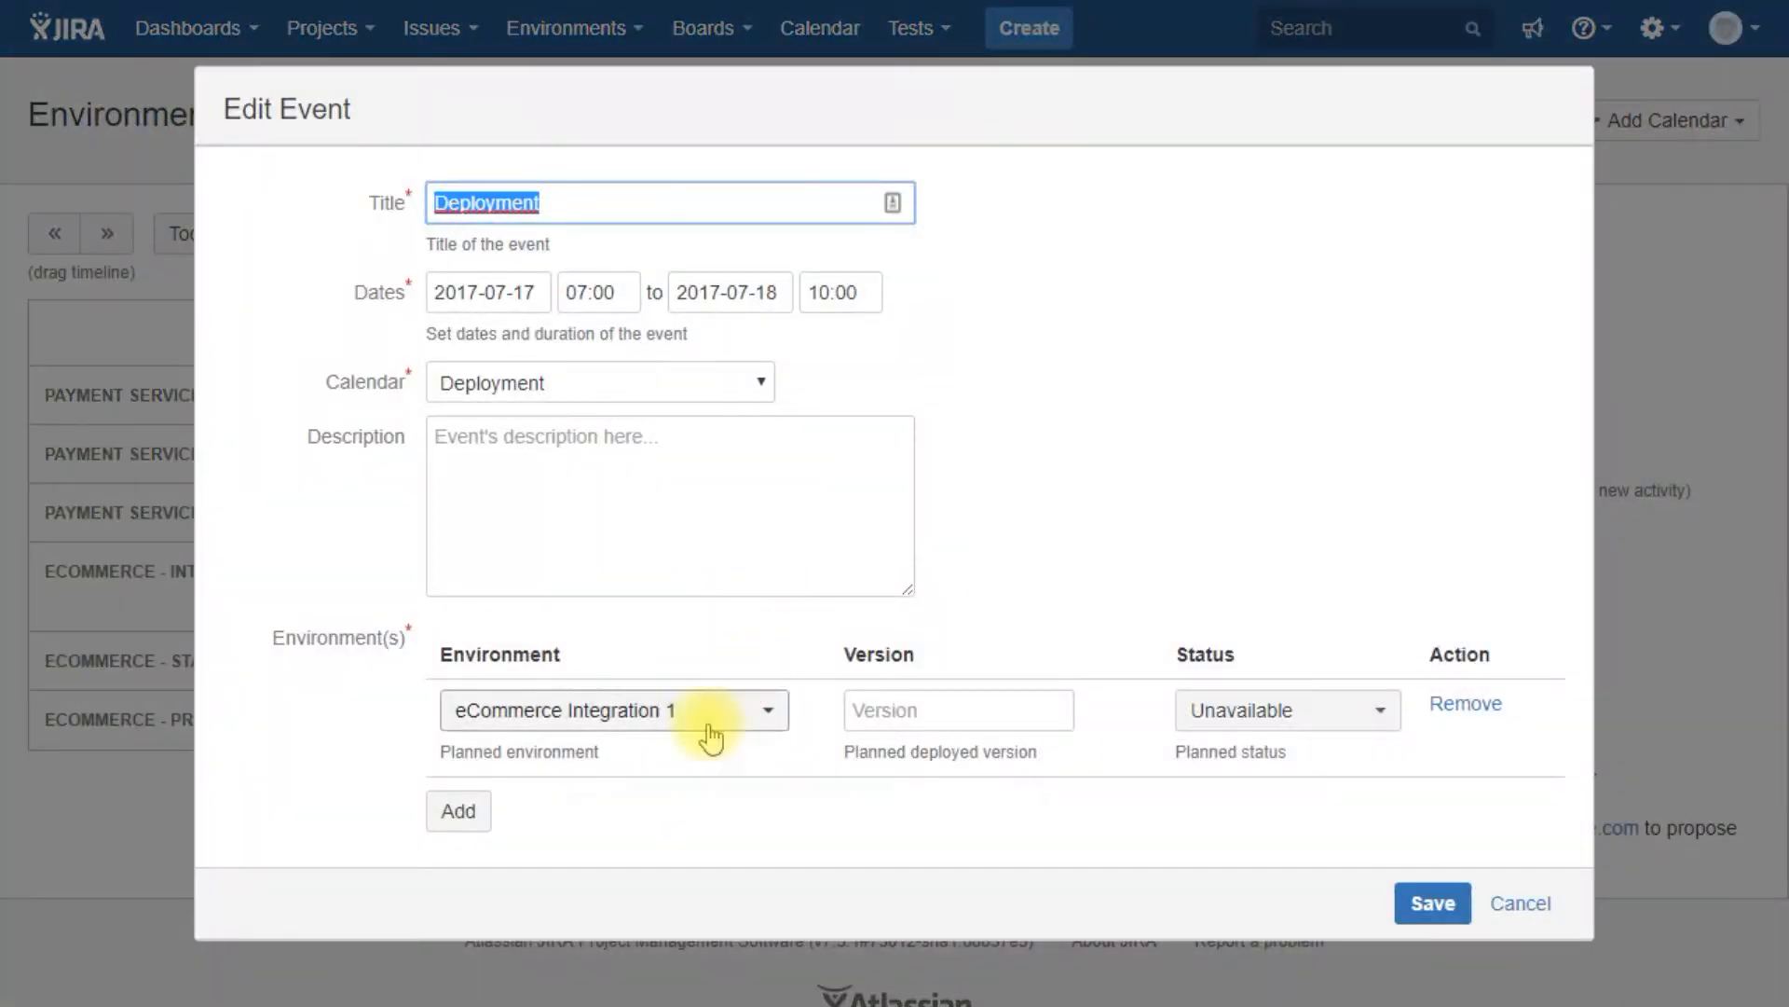
{"action": "left_click", "coordinate": [459, 811]}
{"action": "left_click", "coordinate": [528, 809]}
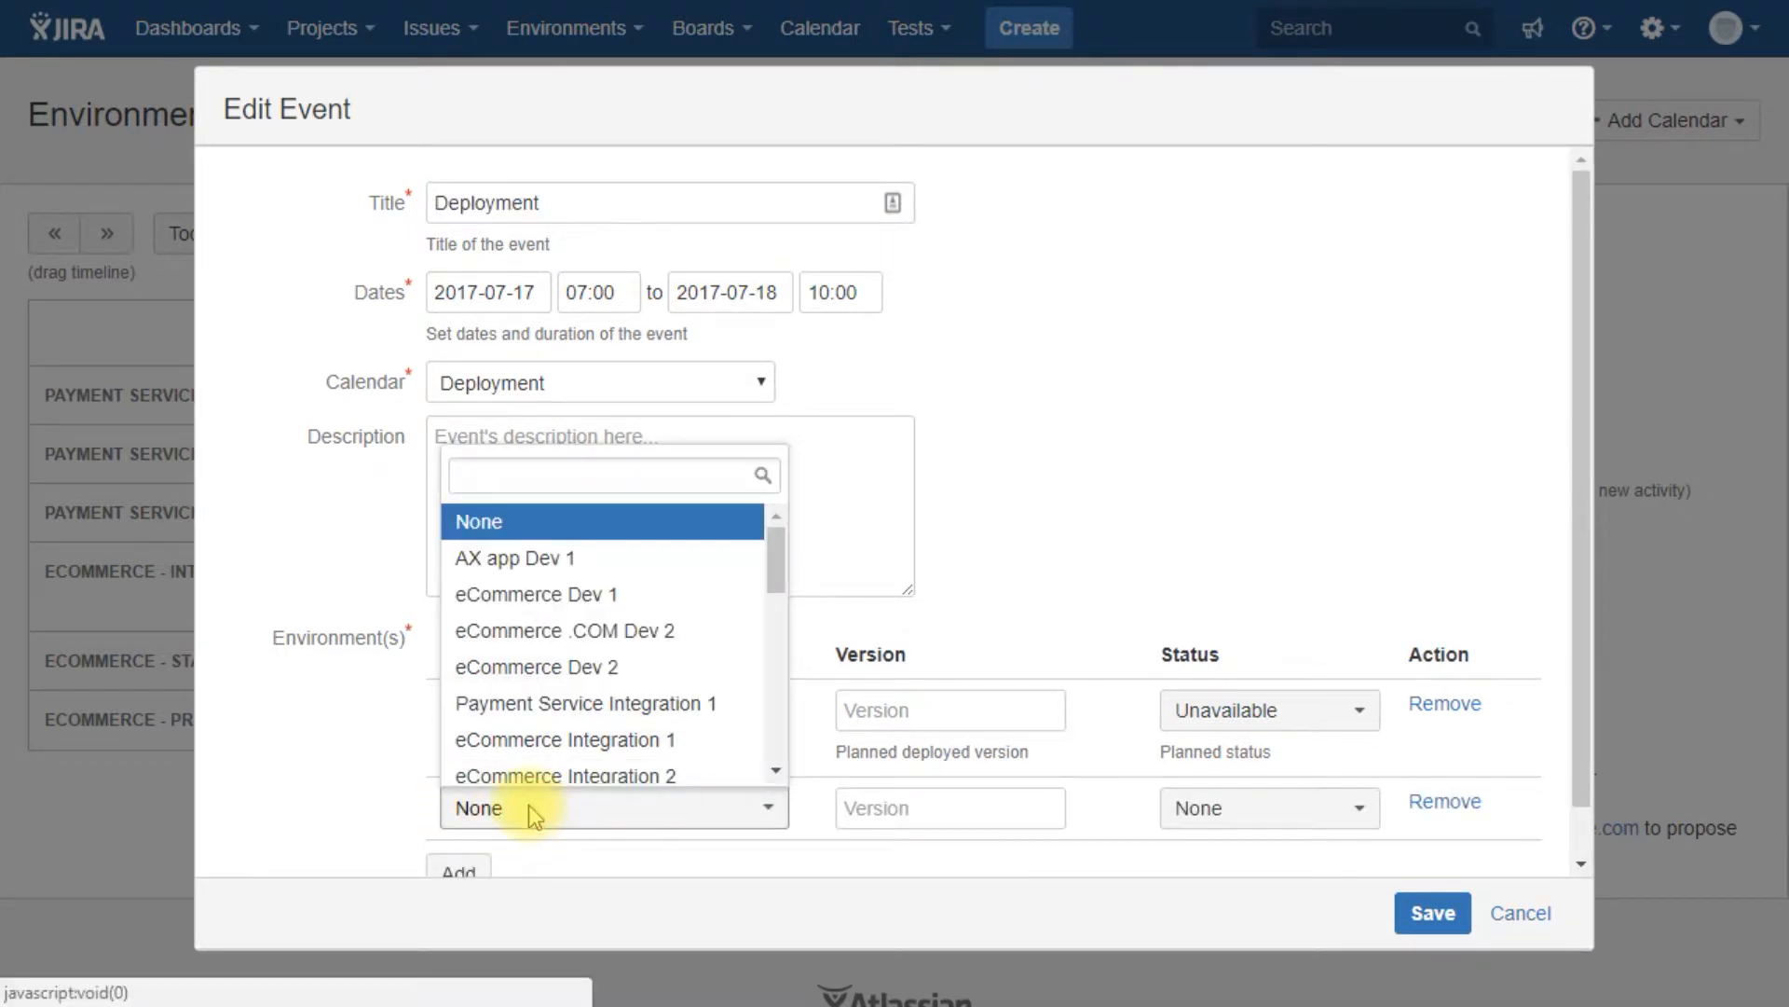
{"action": "type", "text": "pay"}
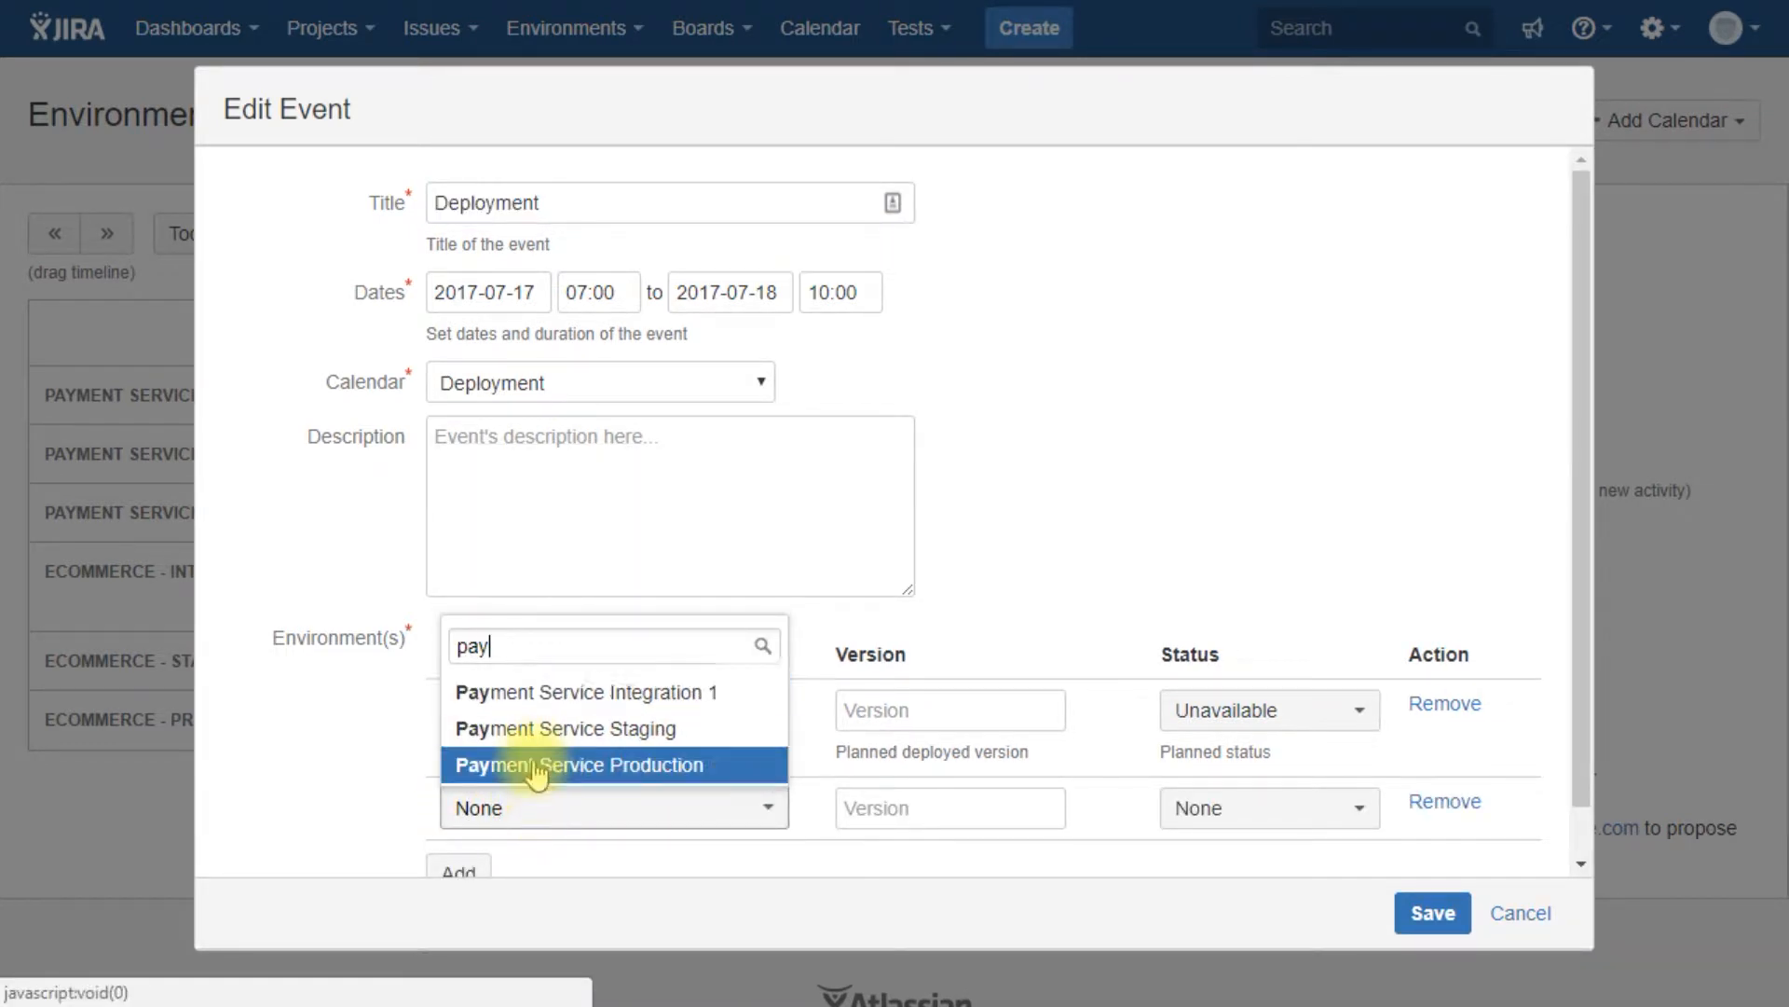
{"action": "left_click", "coordinate": [719, 691]}
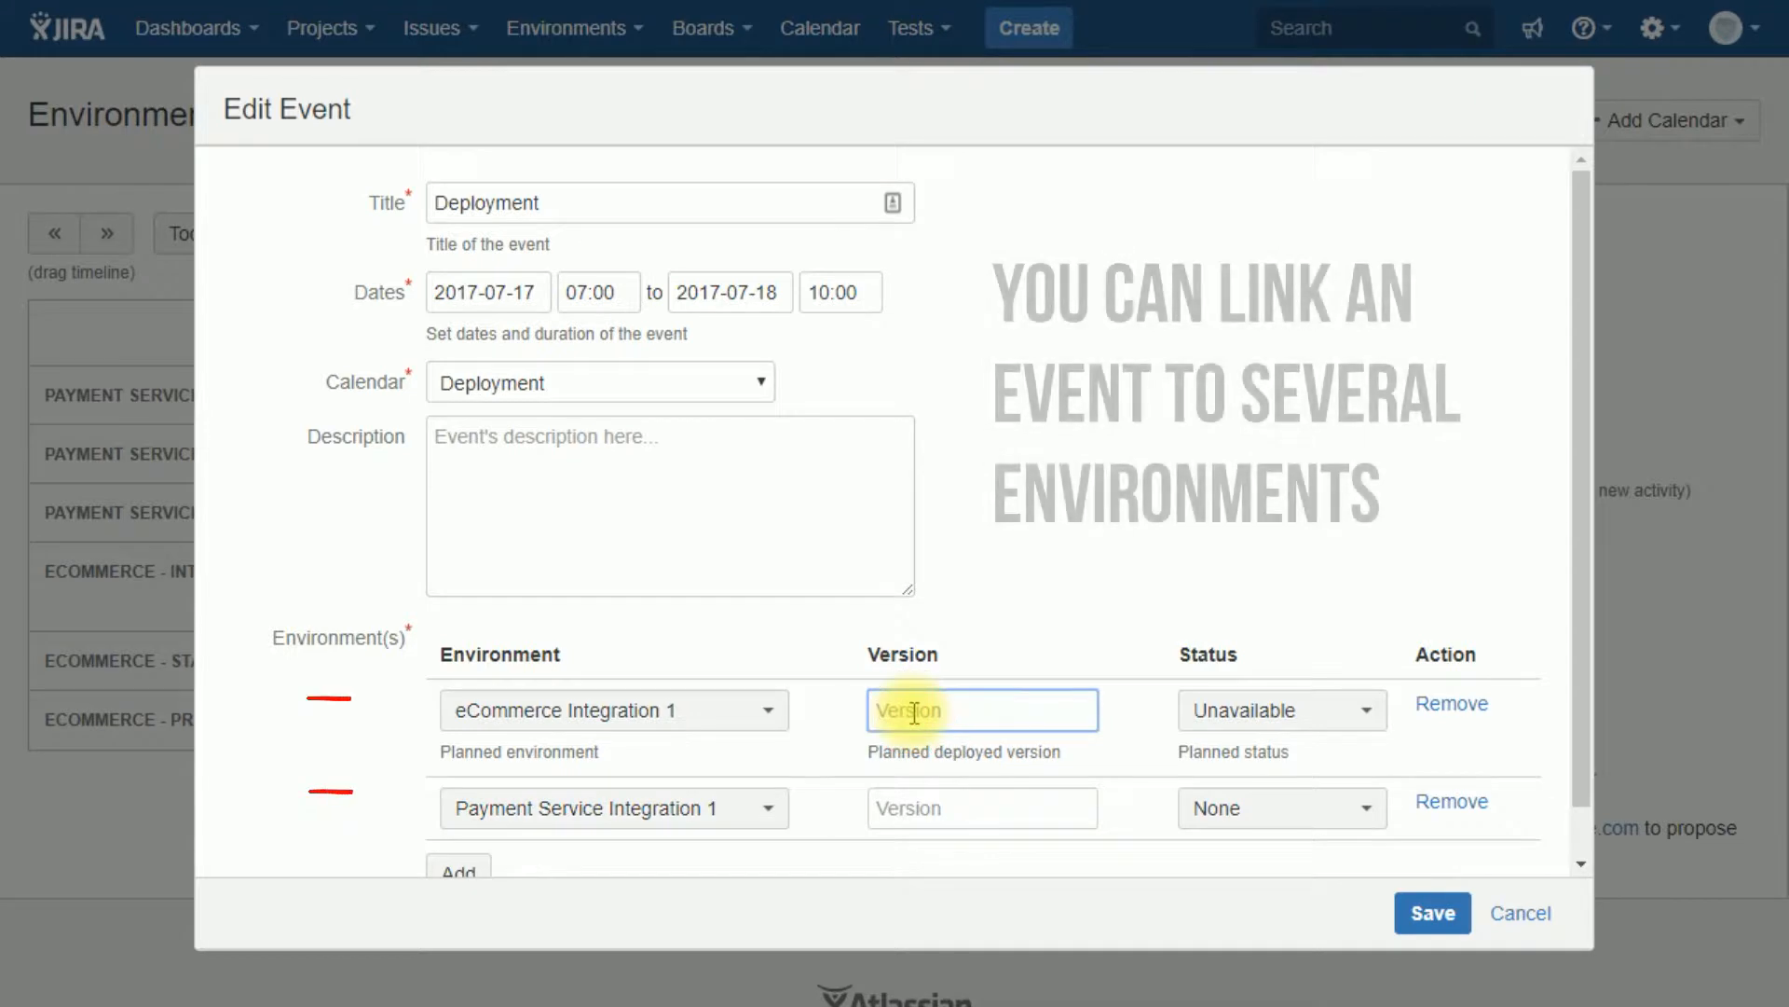
Set planned versions 3.0.1 for eCommerce Integration 1 and 2.0.1 for Payment Service Integration 1, make the latter's status Unavailable, and save the event
{"action": "type", "text": "3.0.1"}
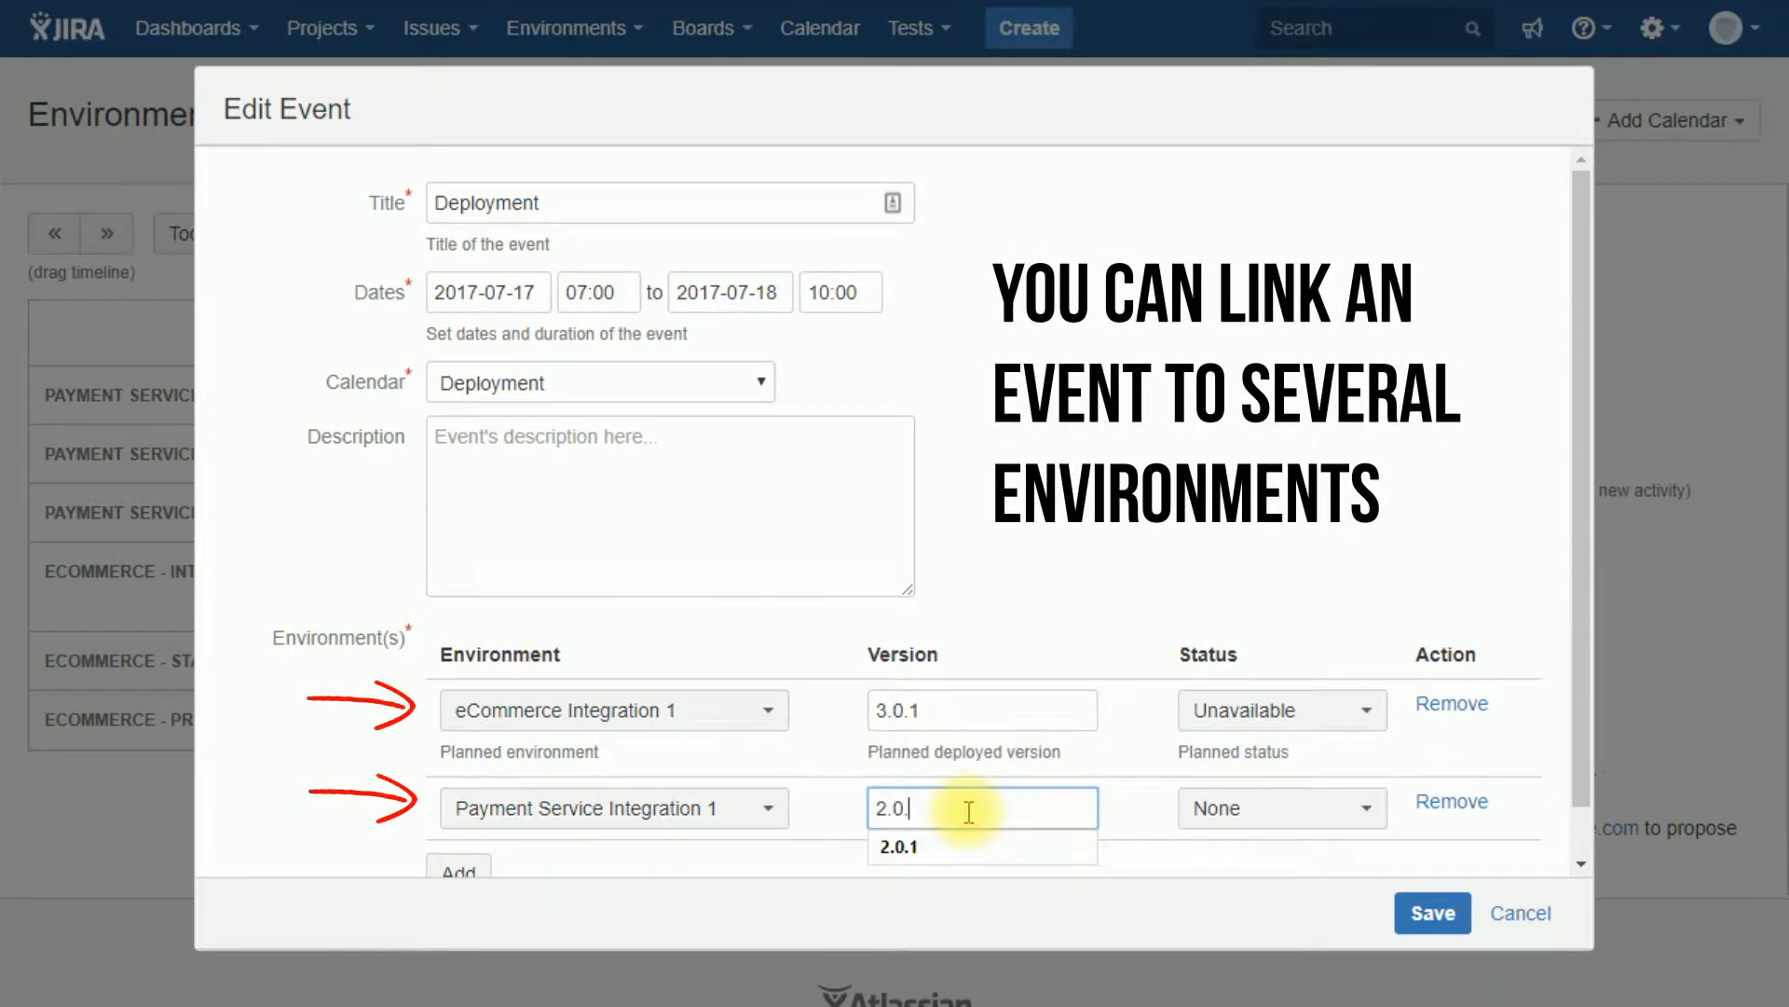
{"action": "left_click", "coordinate": [1300, 811]}
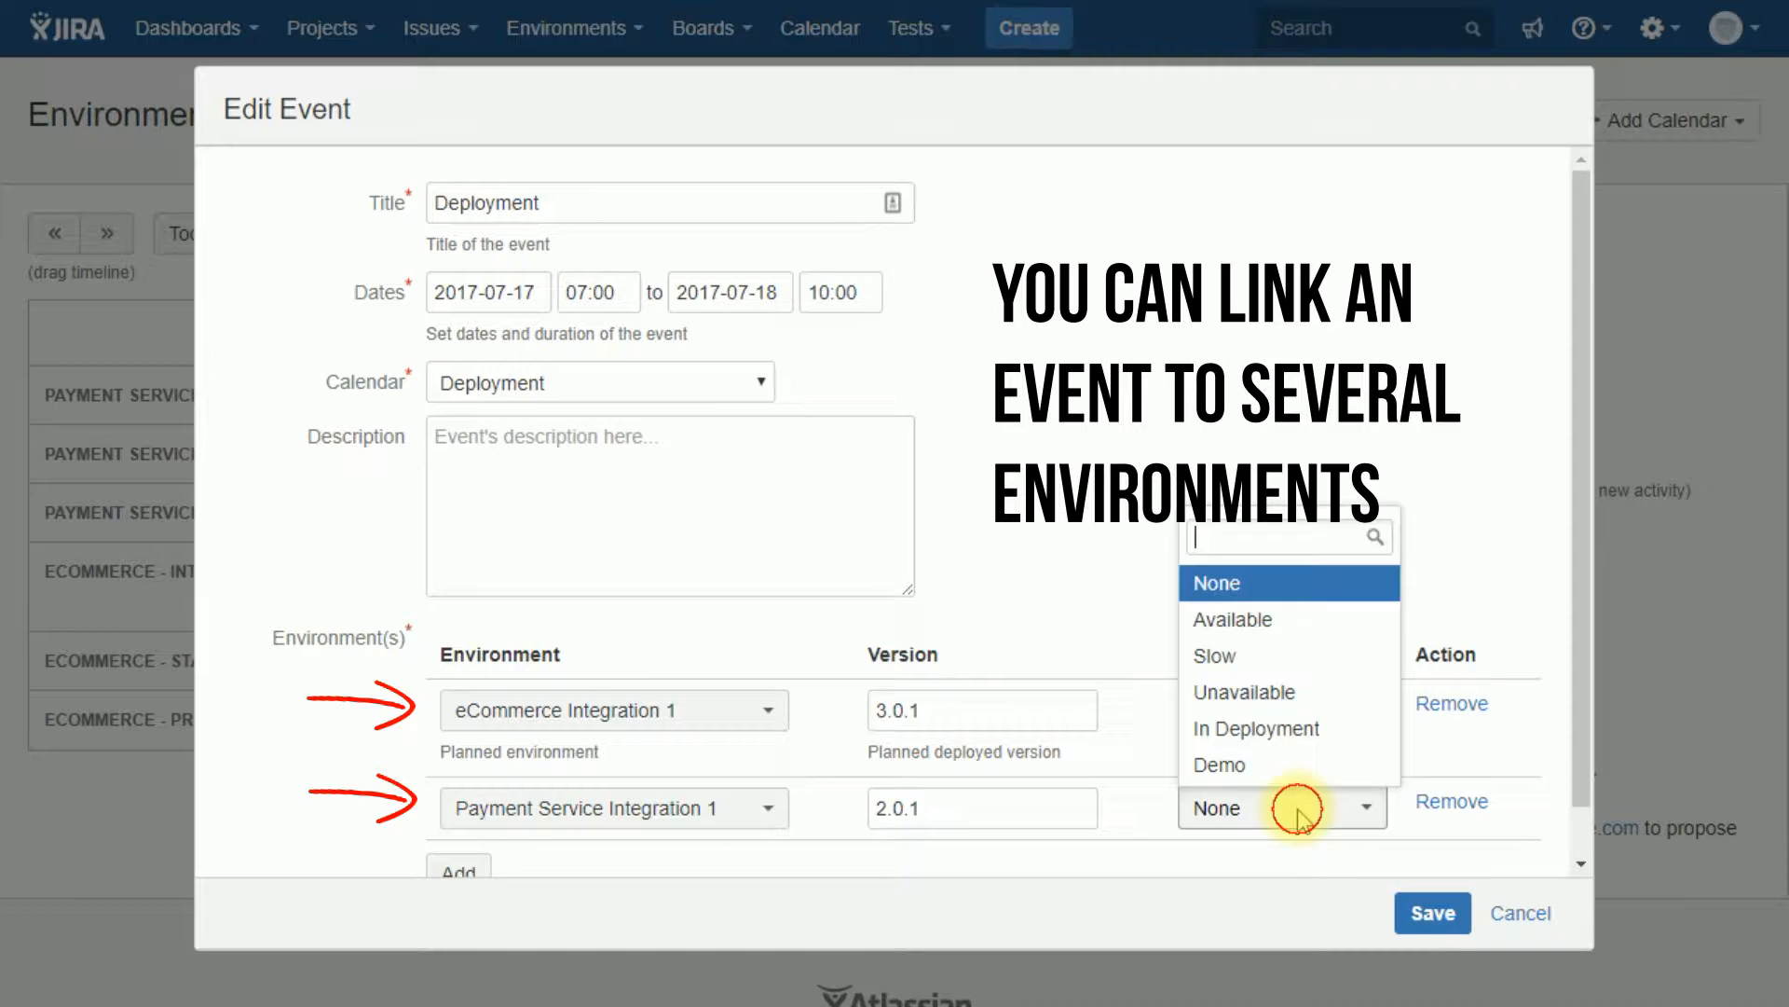
{"action": "left_click", "coordinate": [1245, 691]}
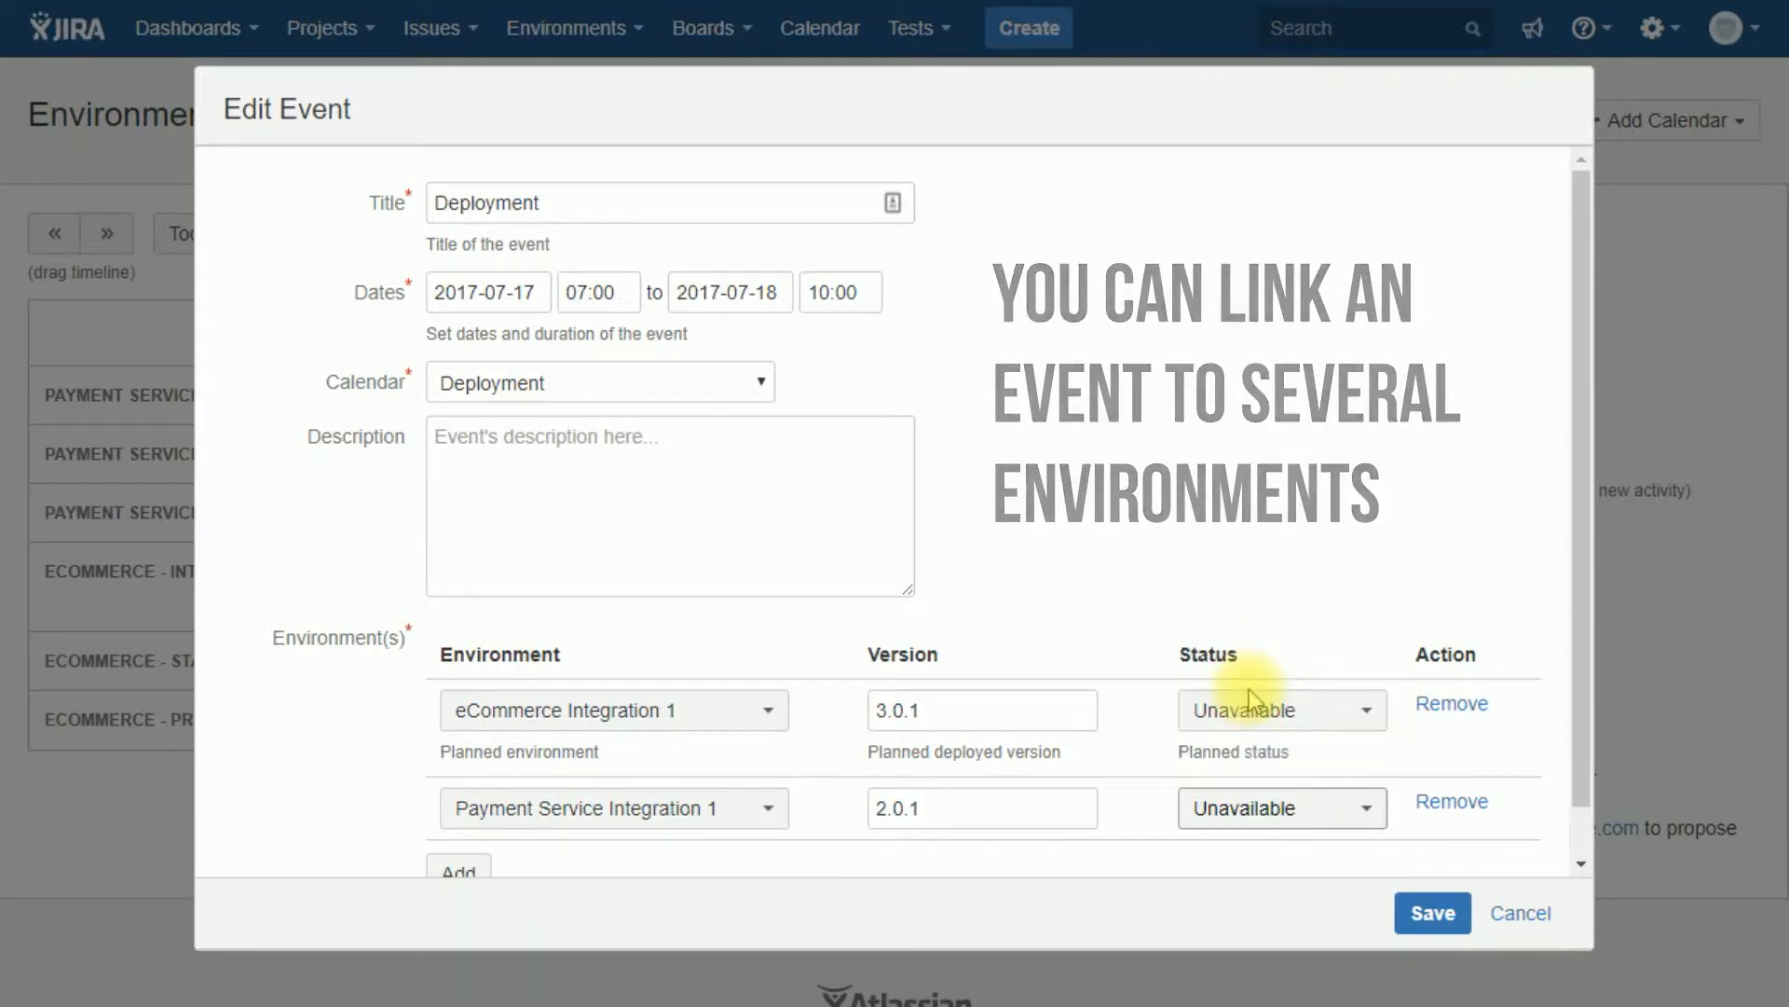
{"action": "left_click", "coordinate": [1427, 927]}
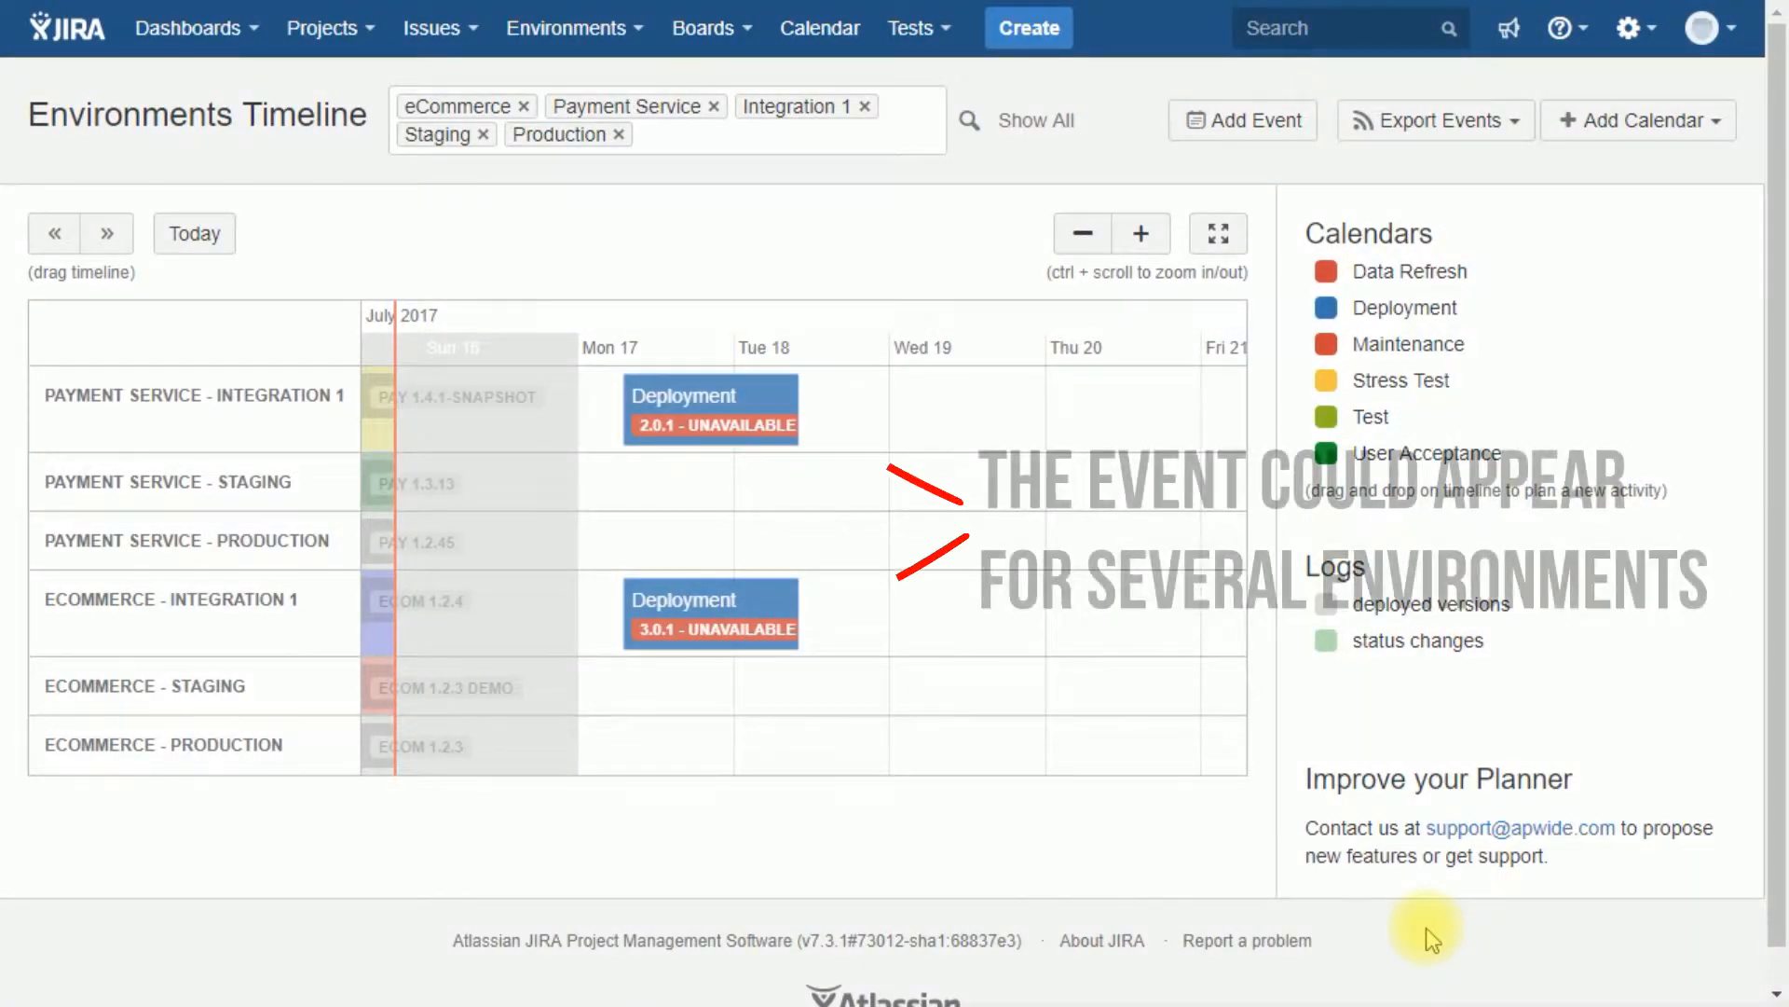
Move the Deployment event of Payment Service Integration 1 and eCommerce Integration 1 to Sunday 16 July
{"action": "left_click", "coordinate": [768, 381]}
{"action": "left_click", "coordinate": [768, 393]}
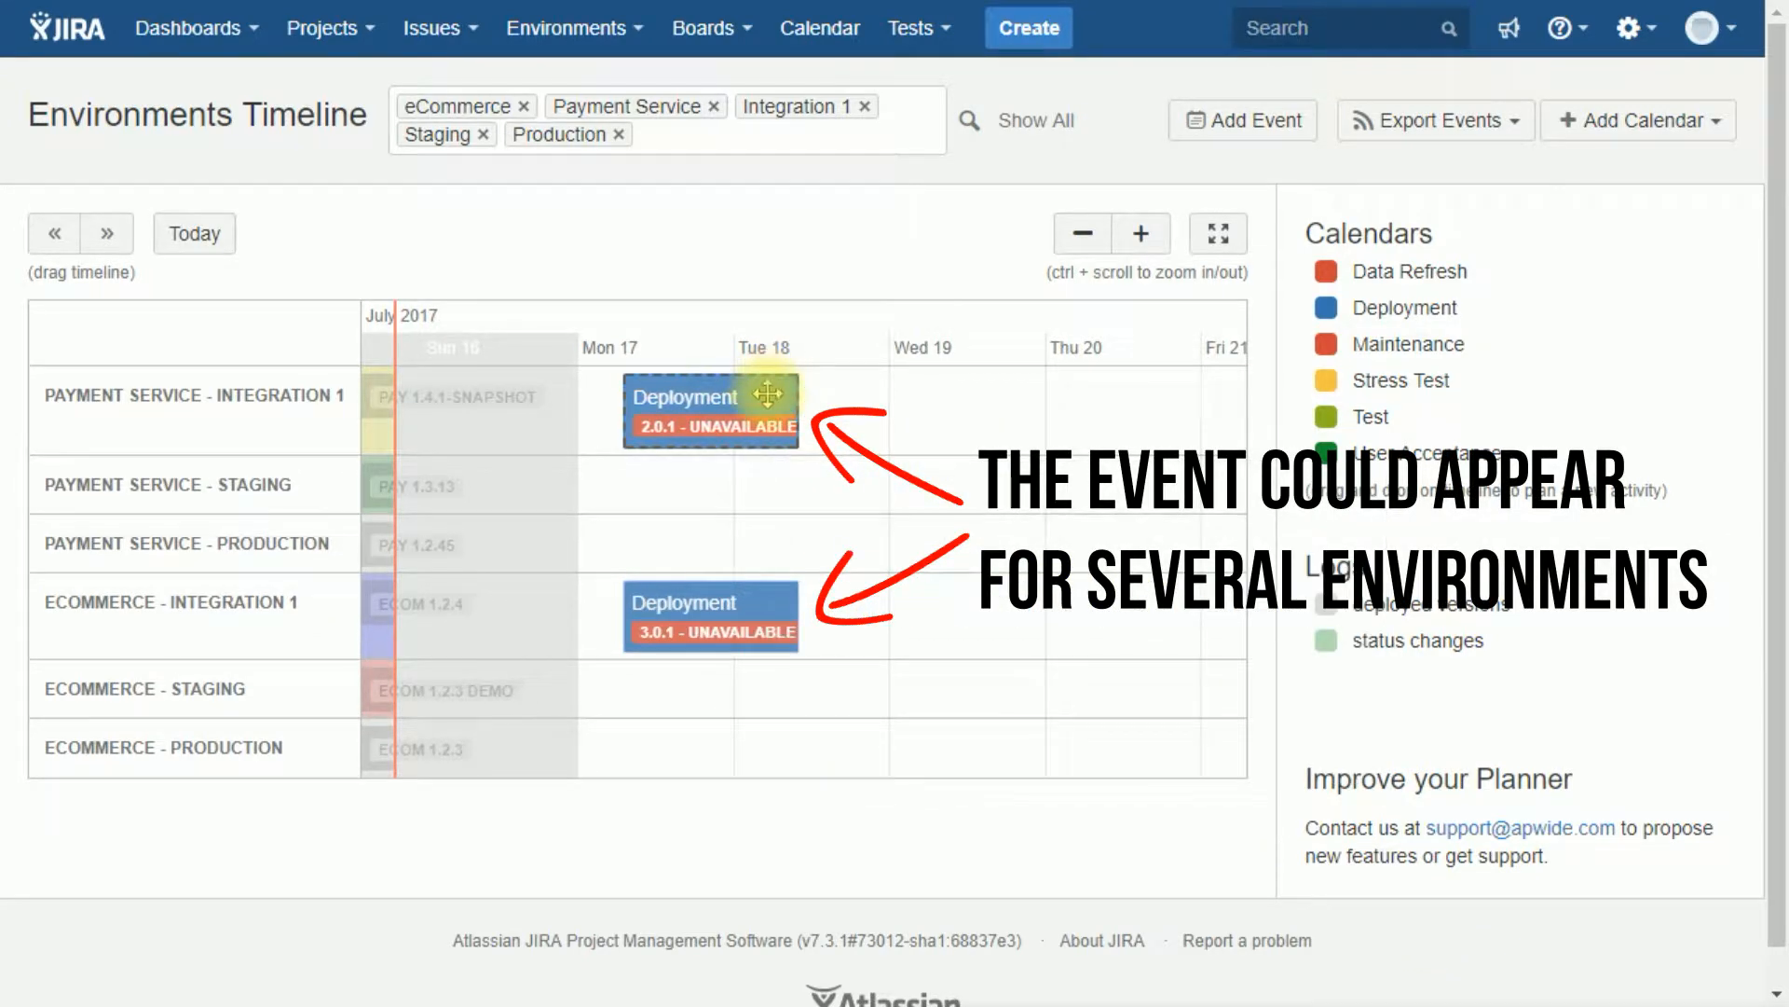
{"action": "left_click", "coordinate": [741, 387]}
{"action": "left_click_drag", "start_coordinate": [726, 388], "coordinate": [572, 413]}
{"action": "left_click", "coordinate": [559, 394]}
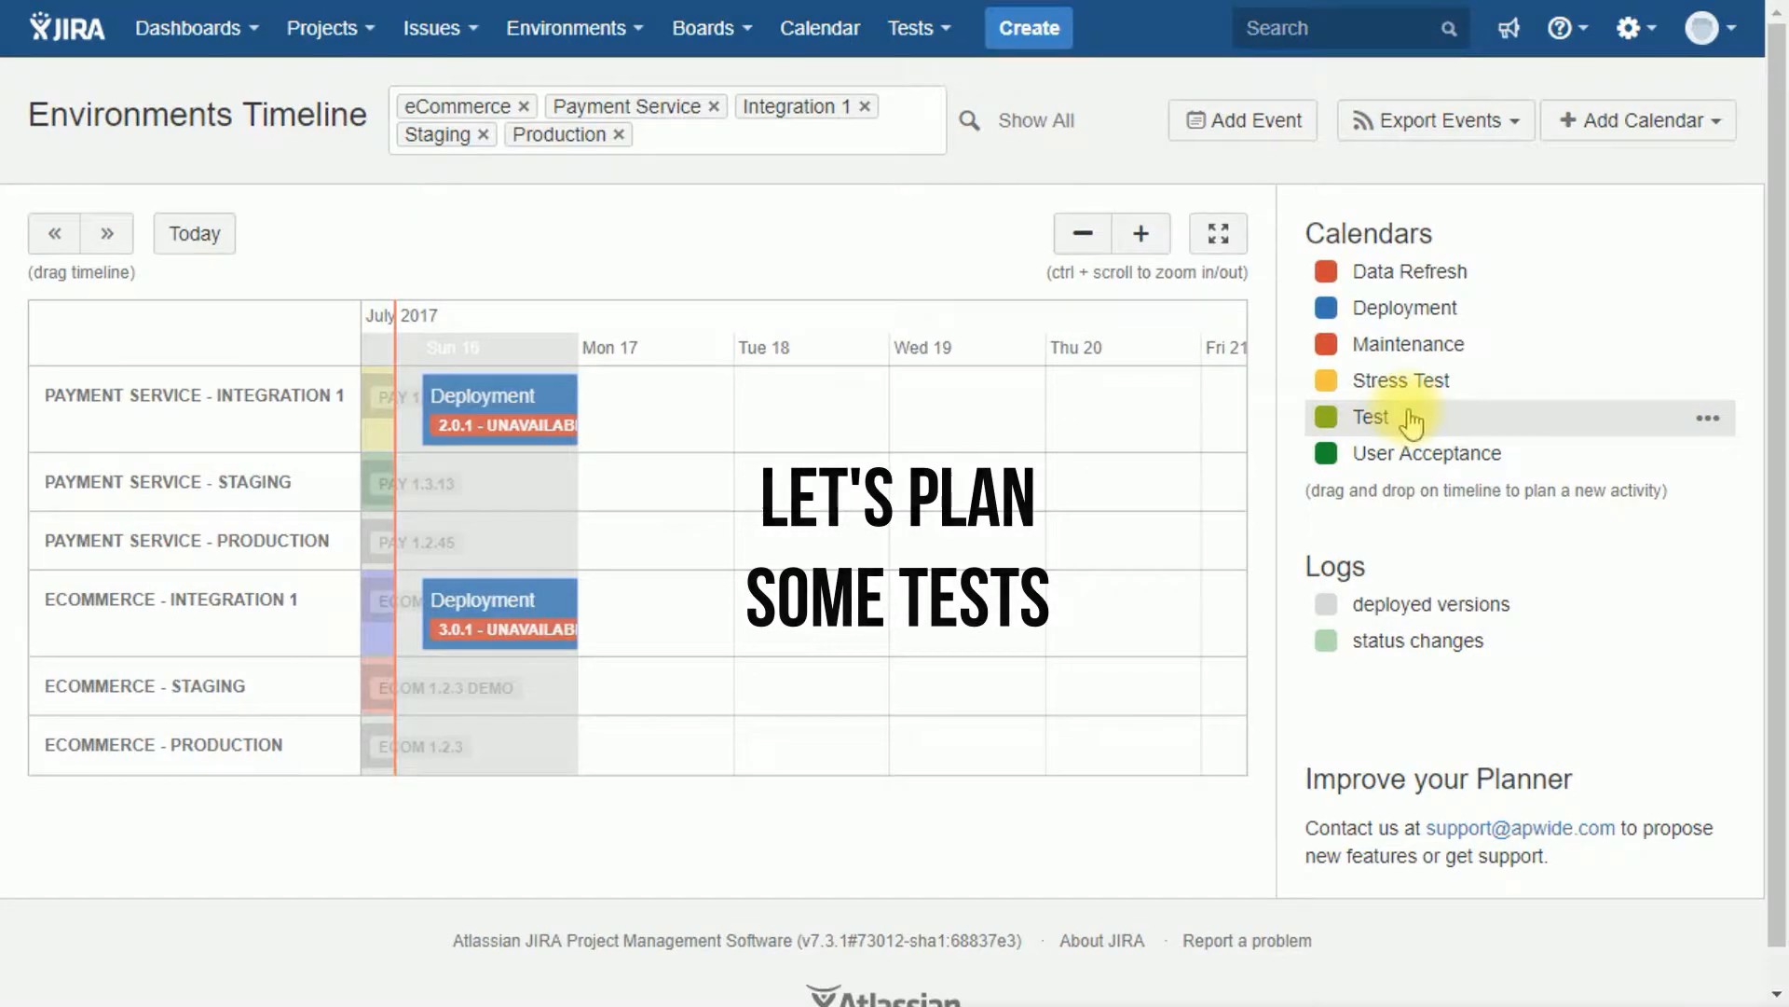
Add a Test calendar event to the eCommerce Integration 1 environment, running from Monday 17 to Tuesday 18 July
{"action": "left_click_drag", "start_coordinate": [914, 669], "coordinate": [637, 639]}
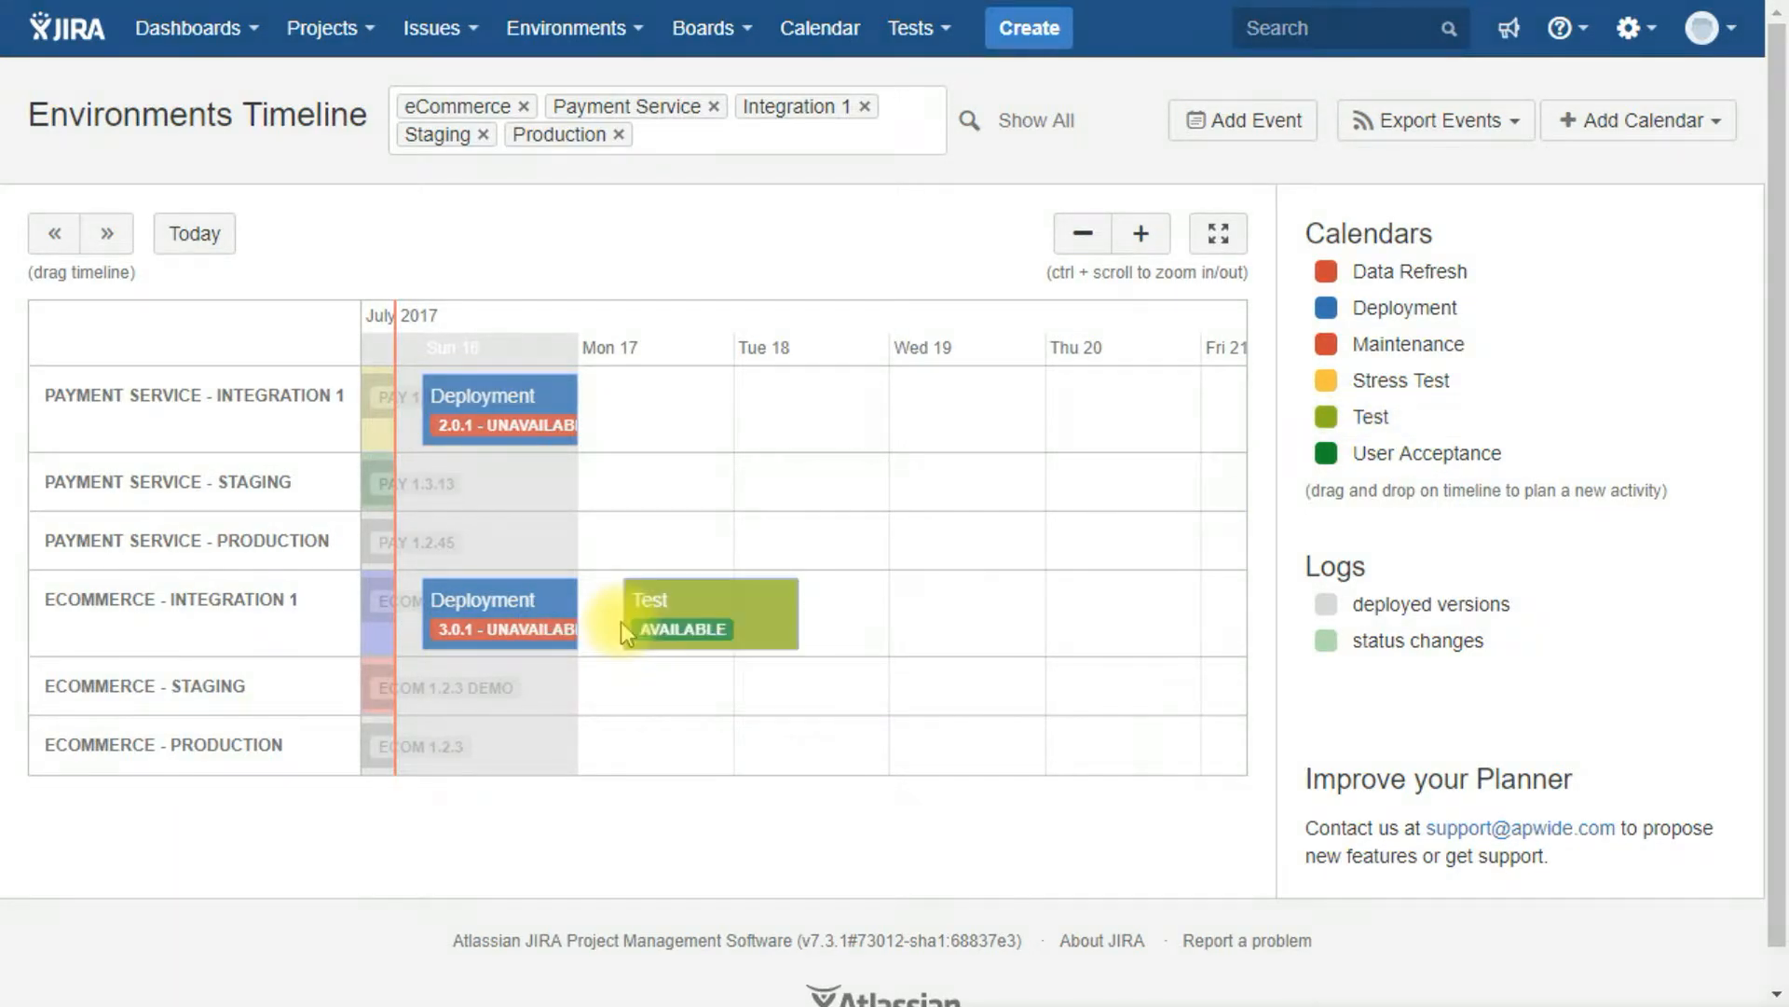
Place the Test event on eCommerce Integration 1 so it runs from Monday 17 July 00:00 to Tuesday 18 July 00:00
{"action": "left_click", "coordinate": [760, 600]}
{"action": "left_click_drag", "start_coordinate": [740, 597], "coordinate": [669, 617]}
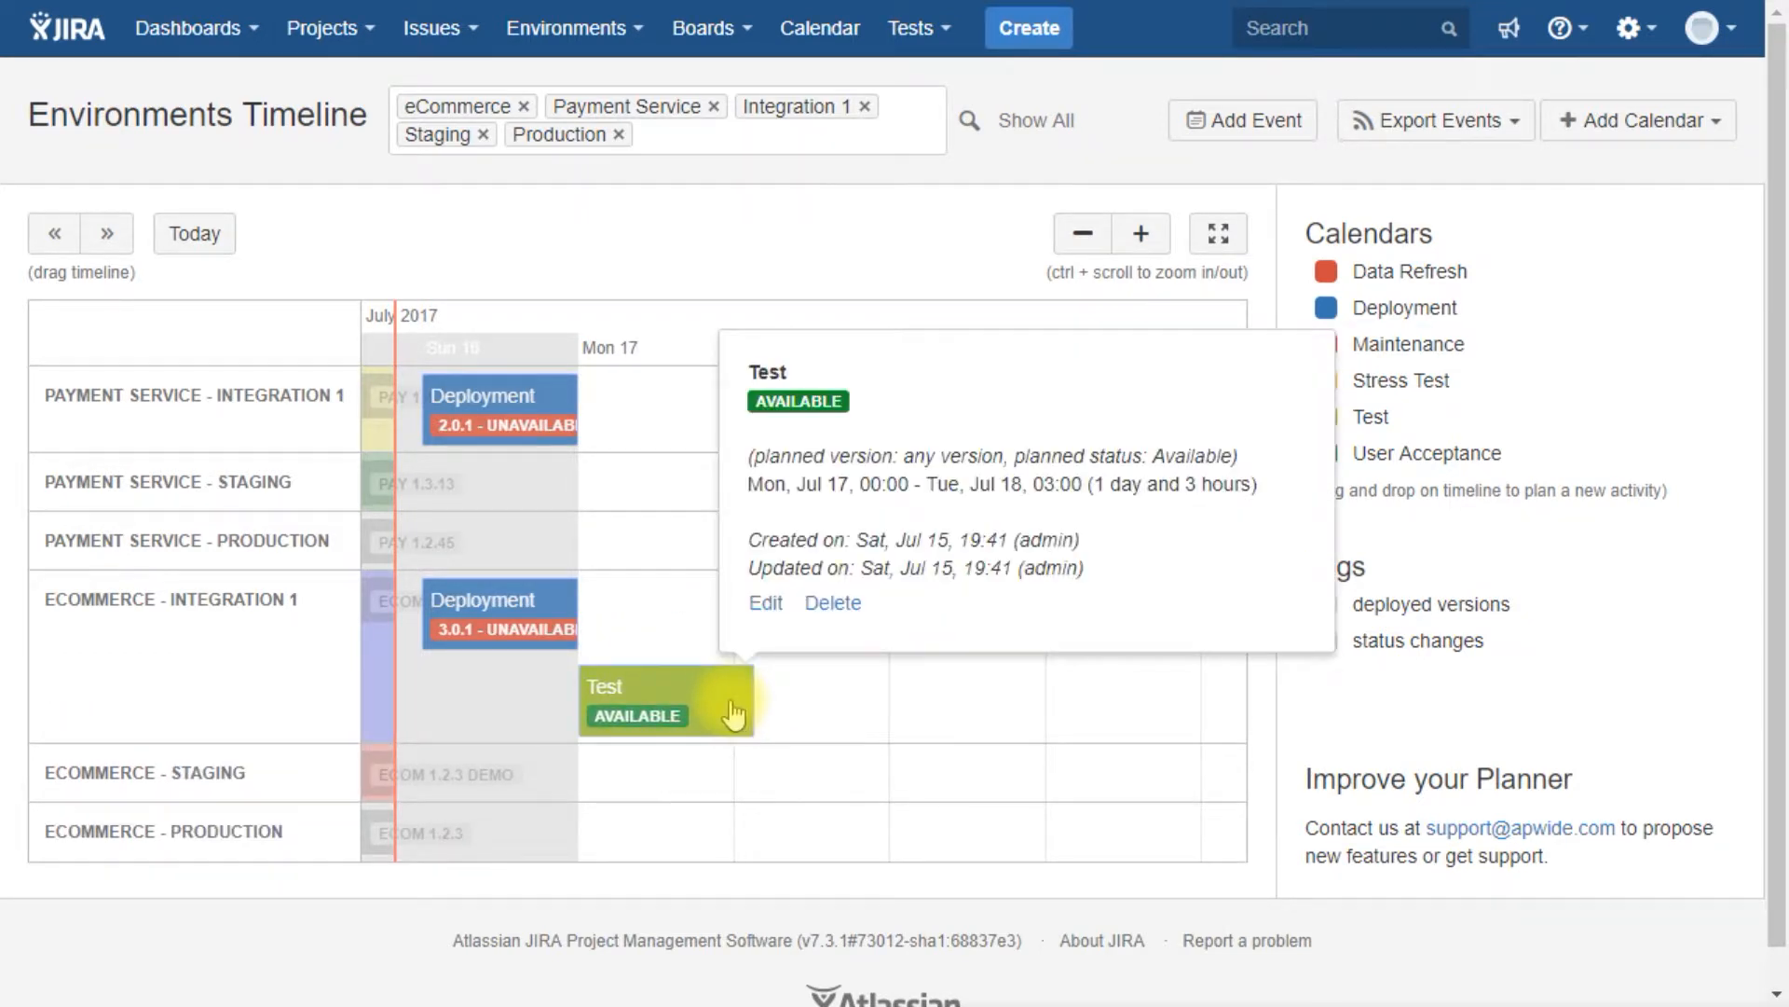
{"action": "mouse_move", "coordinate": [746, 703]}
{"action": "left_mouse_down"}
{"action": "mouse_move", "coordinate": [719, 707]}
{"action": "mouse_move", "coordinate": [730, 721]}
{"action": "left_mouse_up"}
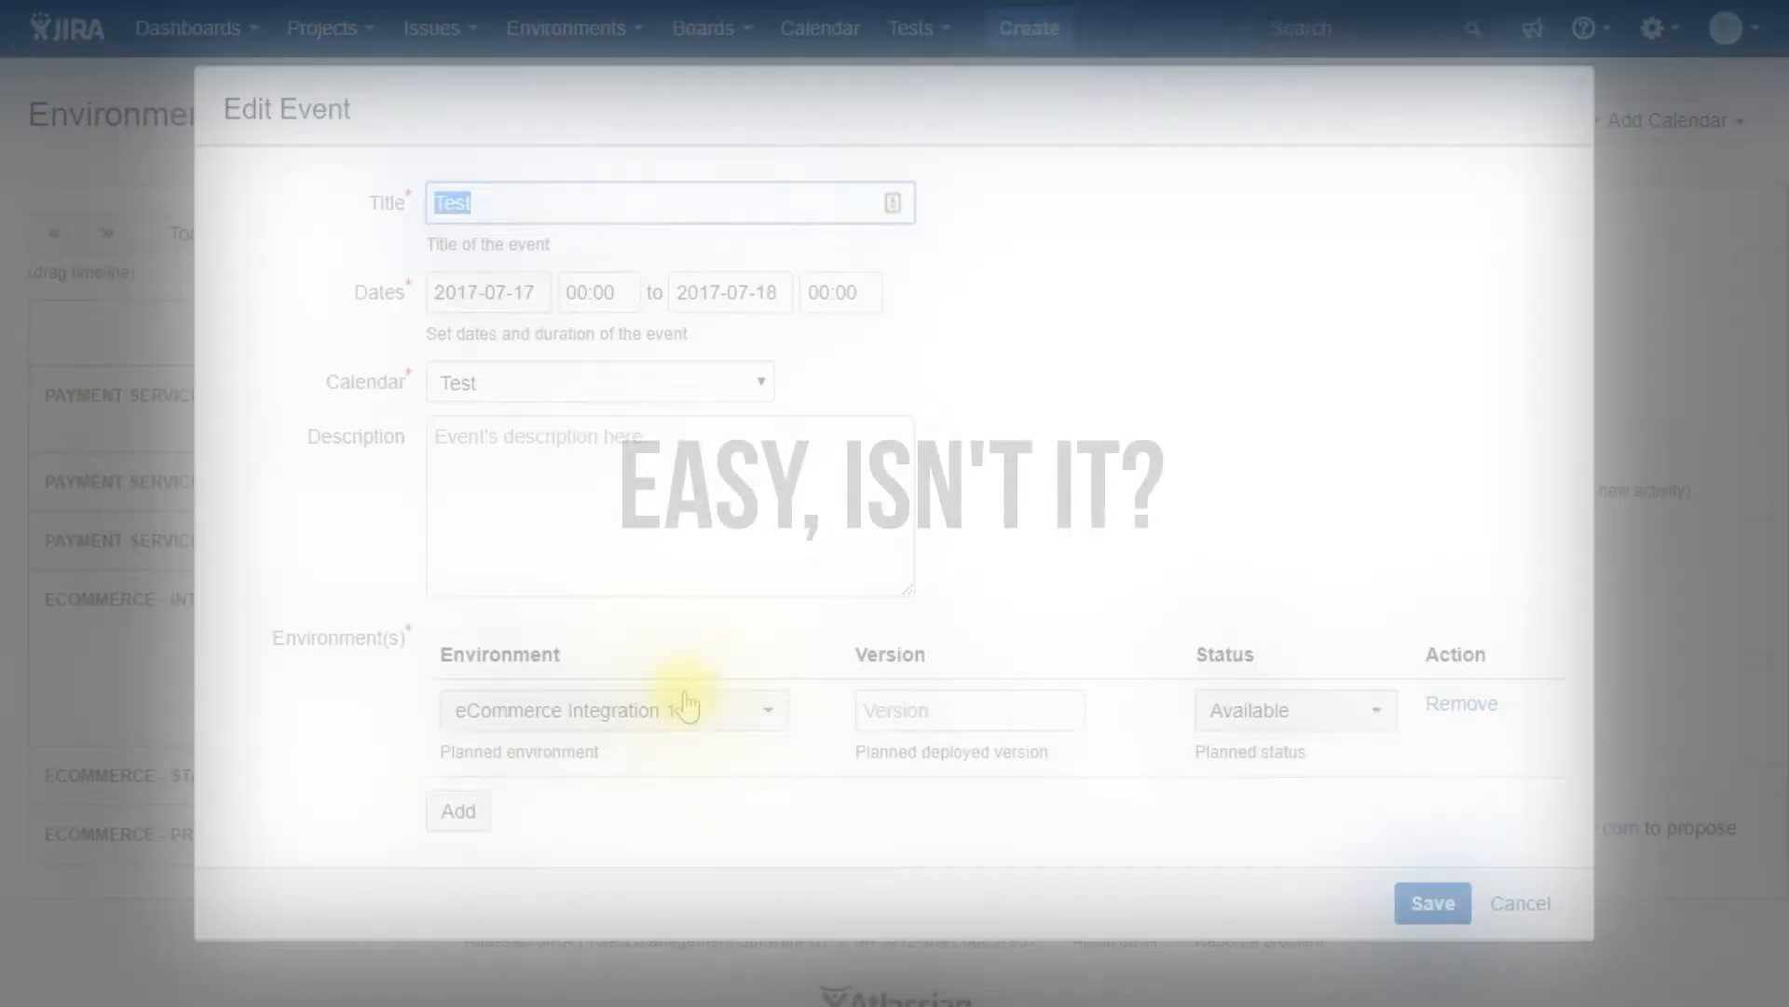
Add Payment Service Integration 1 to the Test event with version 2.0.1 and status Available, set eCommerce Integration 1 to 3.0.1, and save
{"action": "left_click", "coordinate": [458, 810]}
{"action": "left_click", "coordinate": [525, 810]}
{"action": "left_click", "coordinate": [597, 703]}
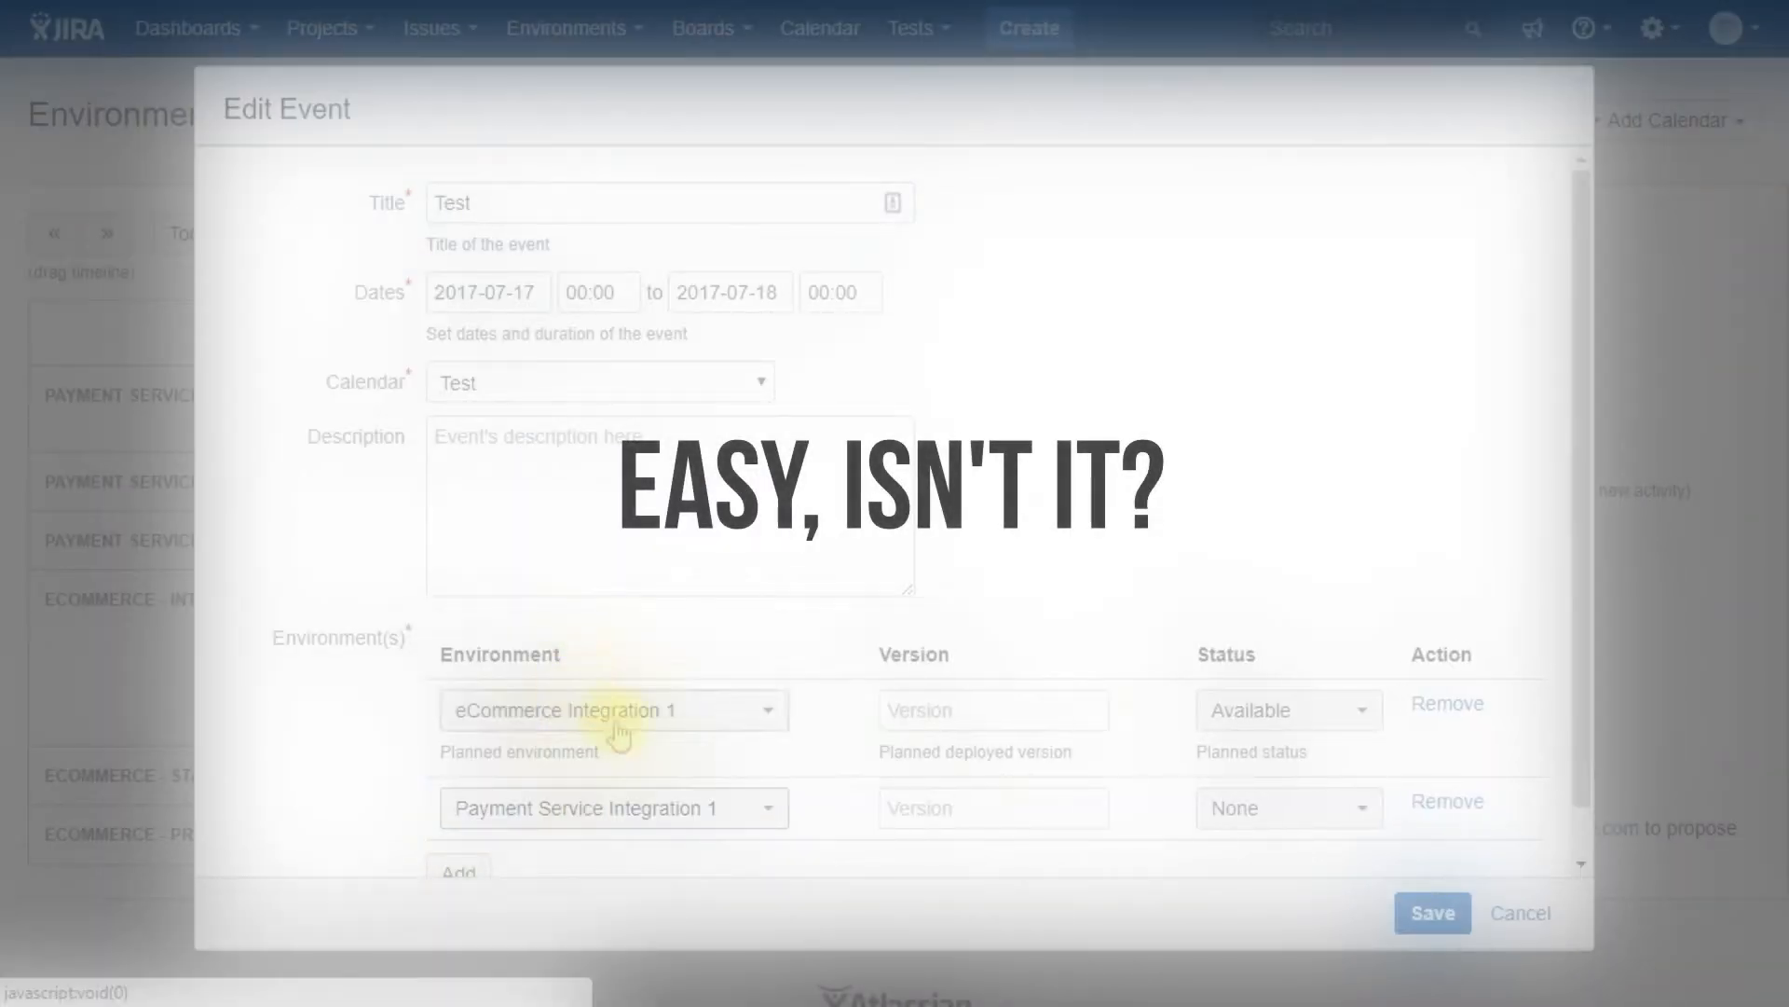
{"action": "left_click", "coordinate": [1016, 717]}
{"action": "type", "text": "3.0"}
{"action": "left_click", "coordinate": [1037, 806]}
{"action": "type", "text": "2.0.1"}
{"action": "left_click", "coordinate": [1250, 801]}
{"action": "left_click", "coordinate": [1251, 618]}
{"action": "left_click", "coordinate": [1432, 913]}
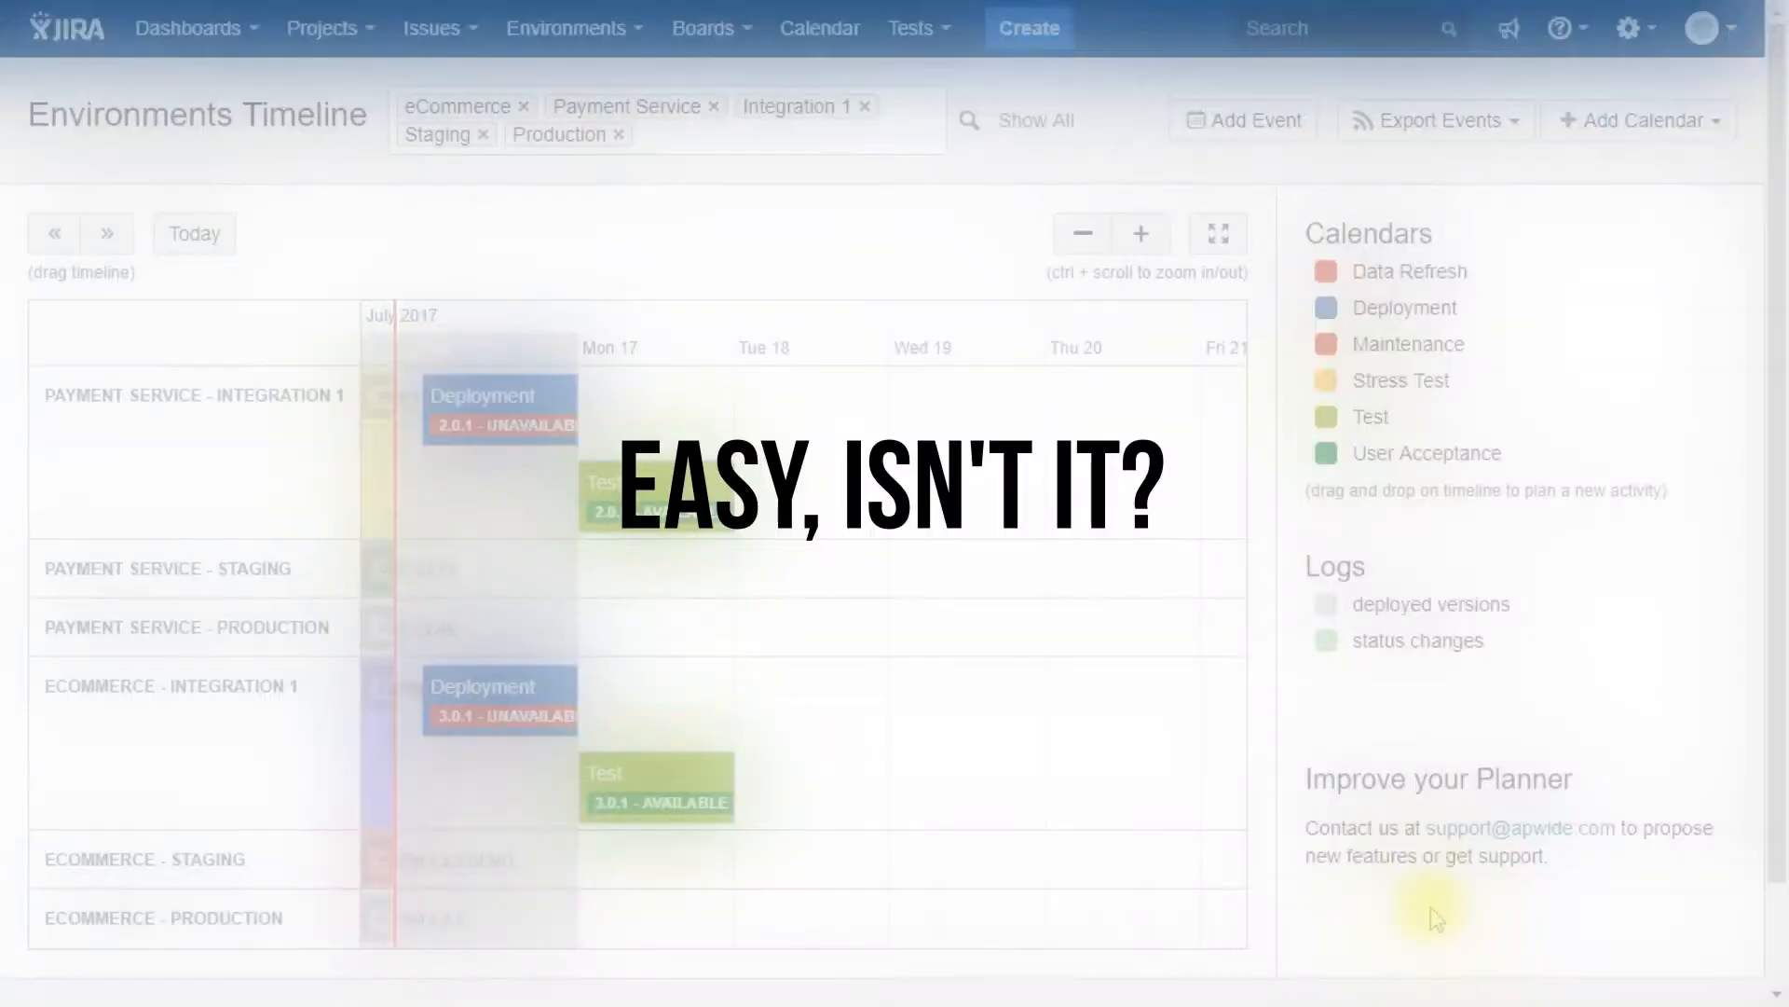
Create a Deployment event for Tuesday 18 July on Payment Service Staging (version 2.0.1) and eCommerce Staging (version 3.0.1), both with status Unavailable
{"action": "left_click_drag", "start_coordinate": [1403, 307], "coordinate": [838, 574]}
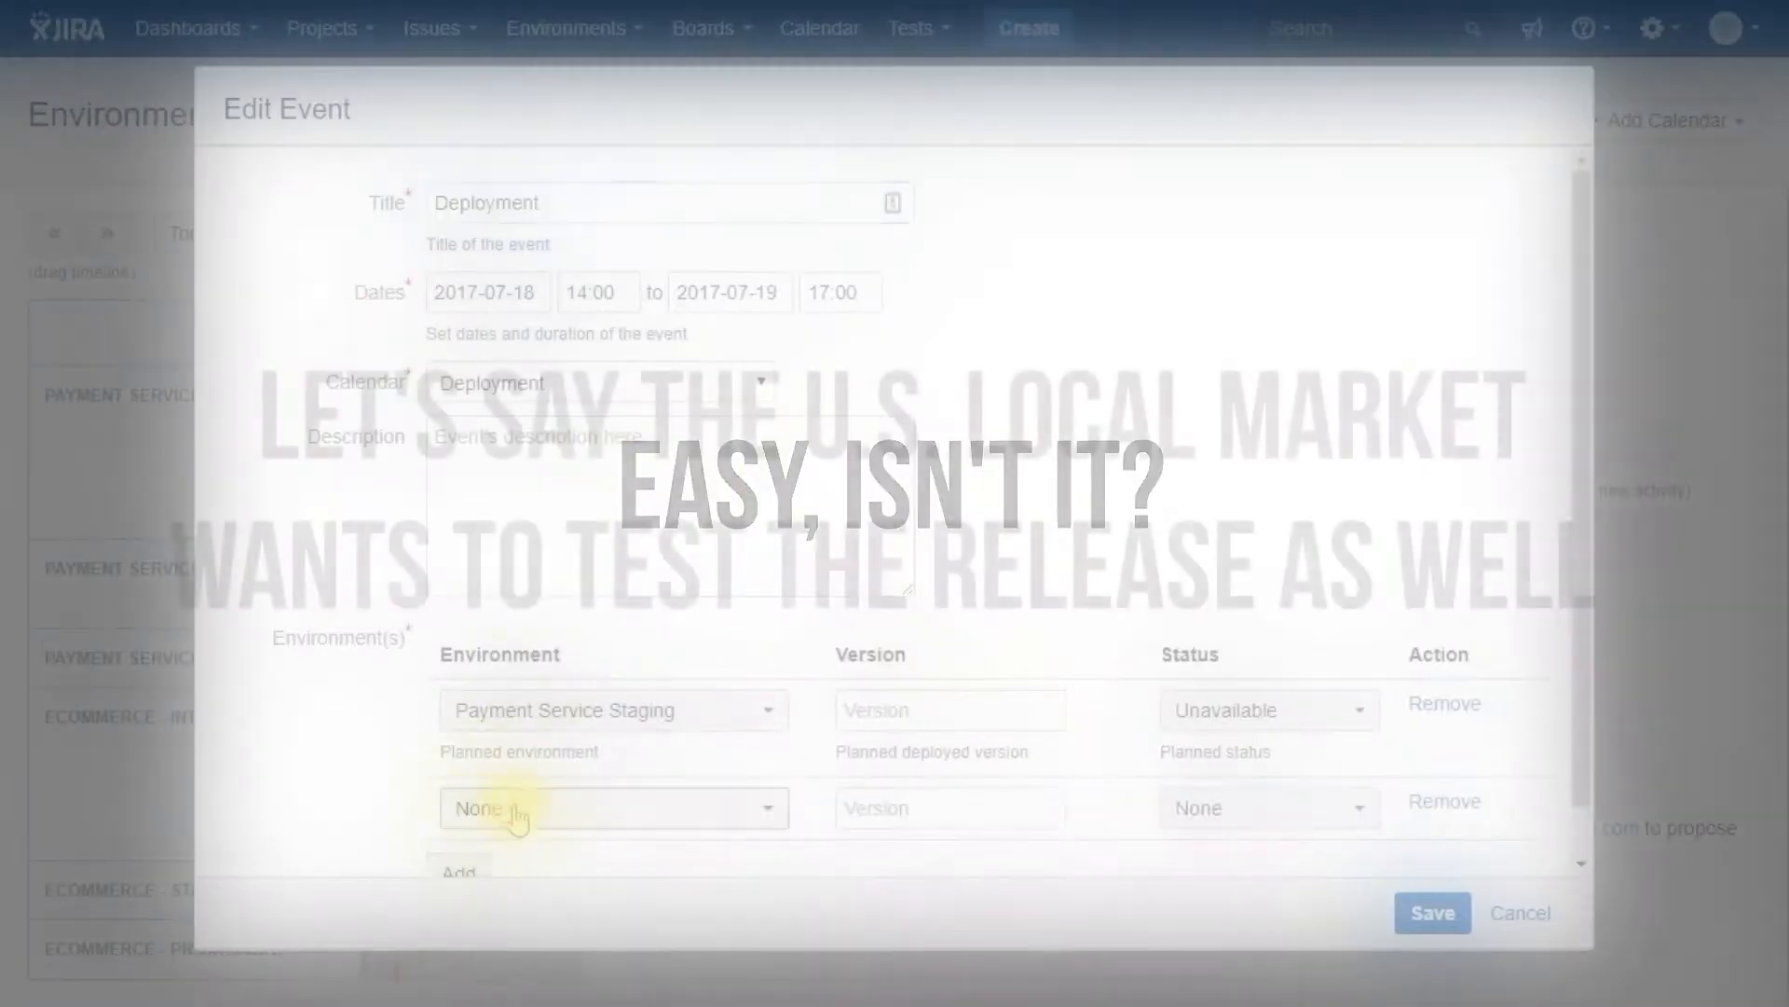
{"action": "left_click", "coordinate": [522, 811]}
{"action": "type", "text": "ecom"}
{"action": "scroll", "coordinate": [571, 643], "scroll_direction": "down", "scroll_amount": 3}
{"action": "left_click", "coordinate": [571, 673]}
{"action": "left_click", "coordinate": [943, 808]}
{"action": "type", "text": "3.0.1"}
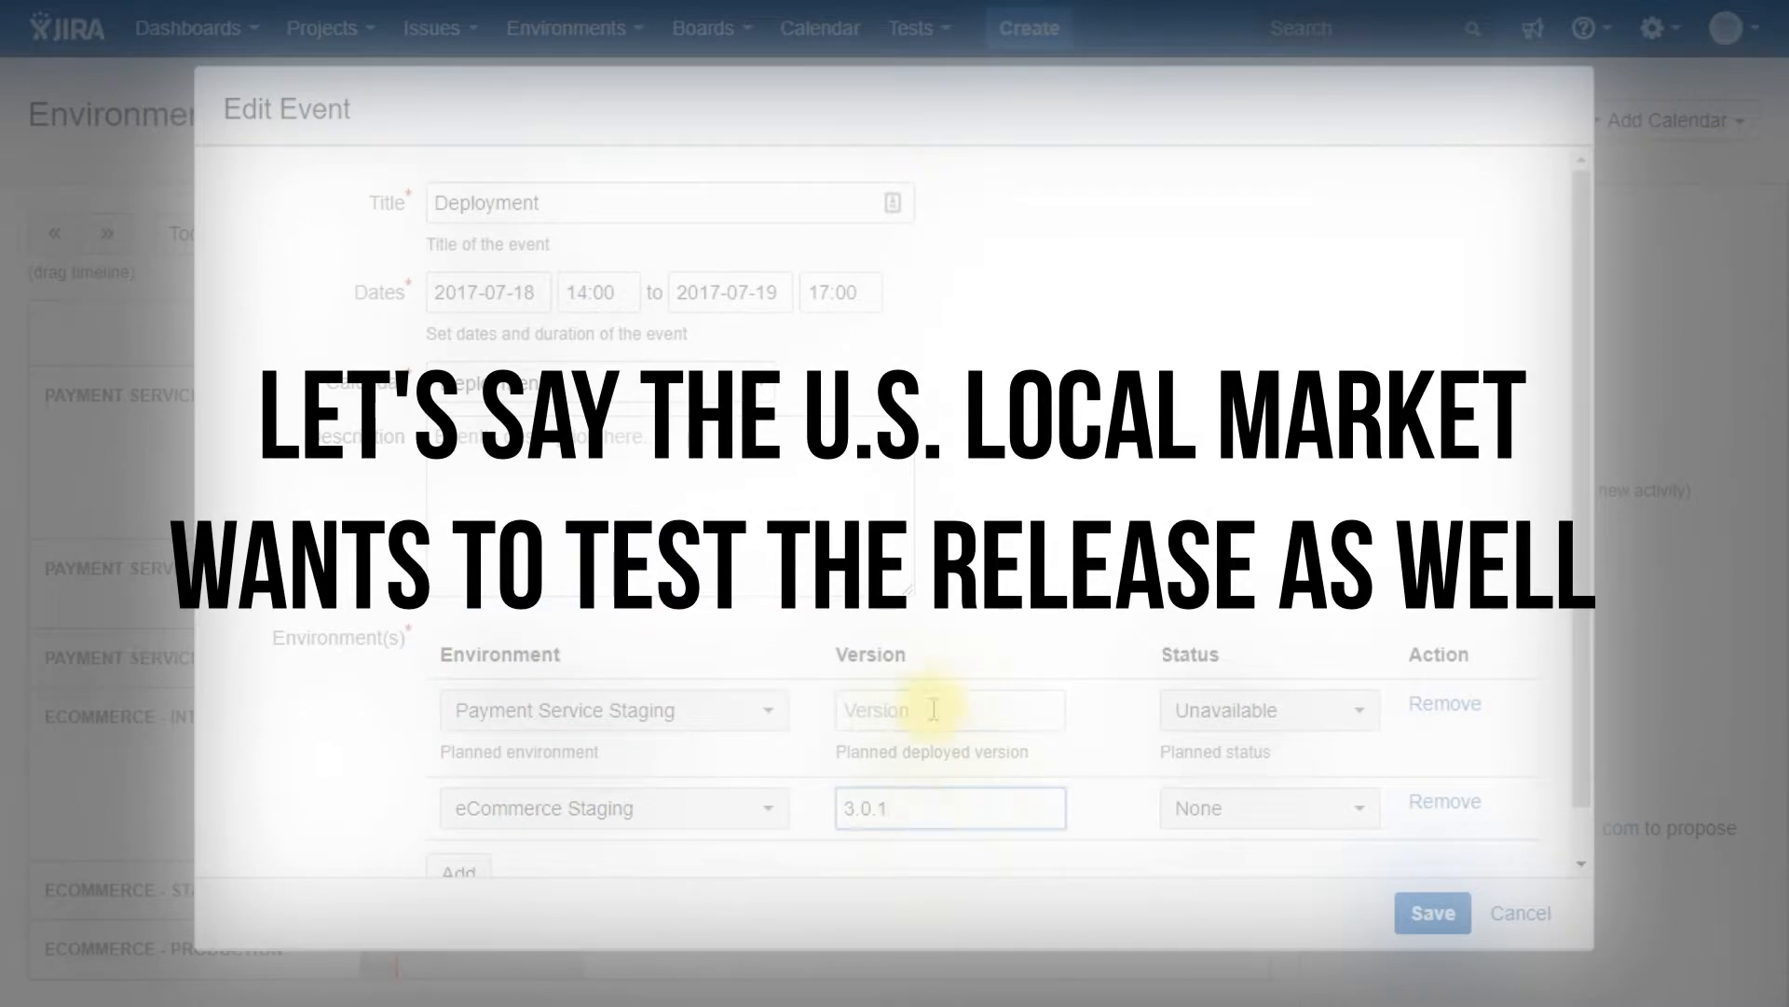
{"action": "left_click", "coordinate": [1303, 790]}
{"action": "left_click", "coordinate": [1251, 652]}
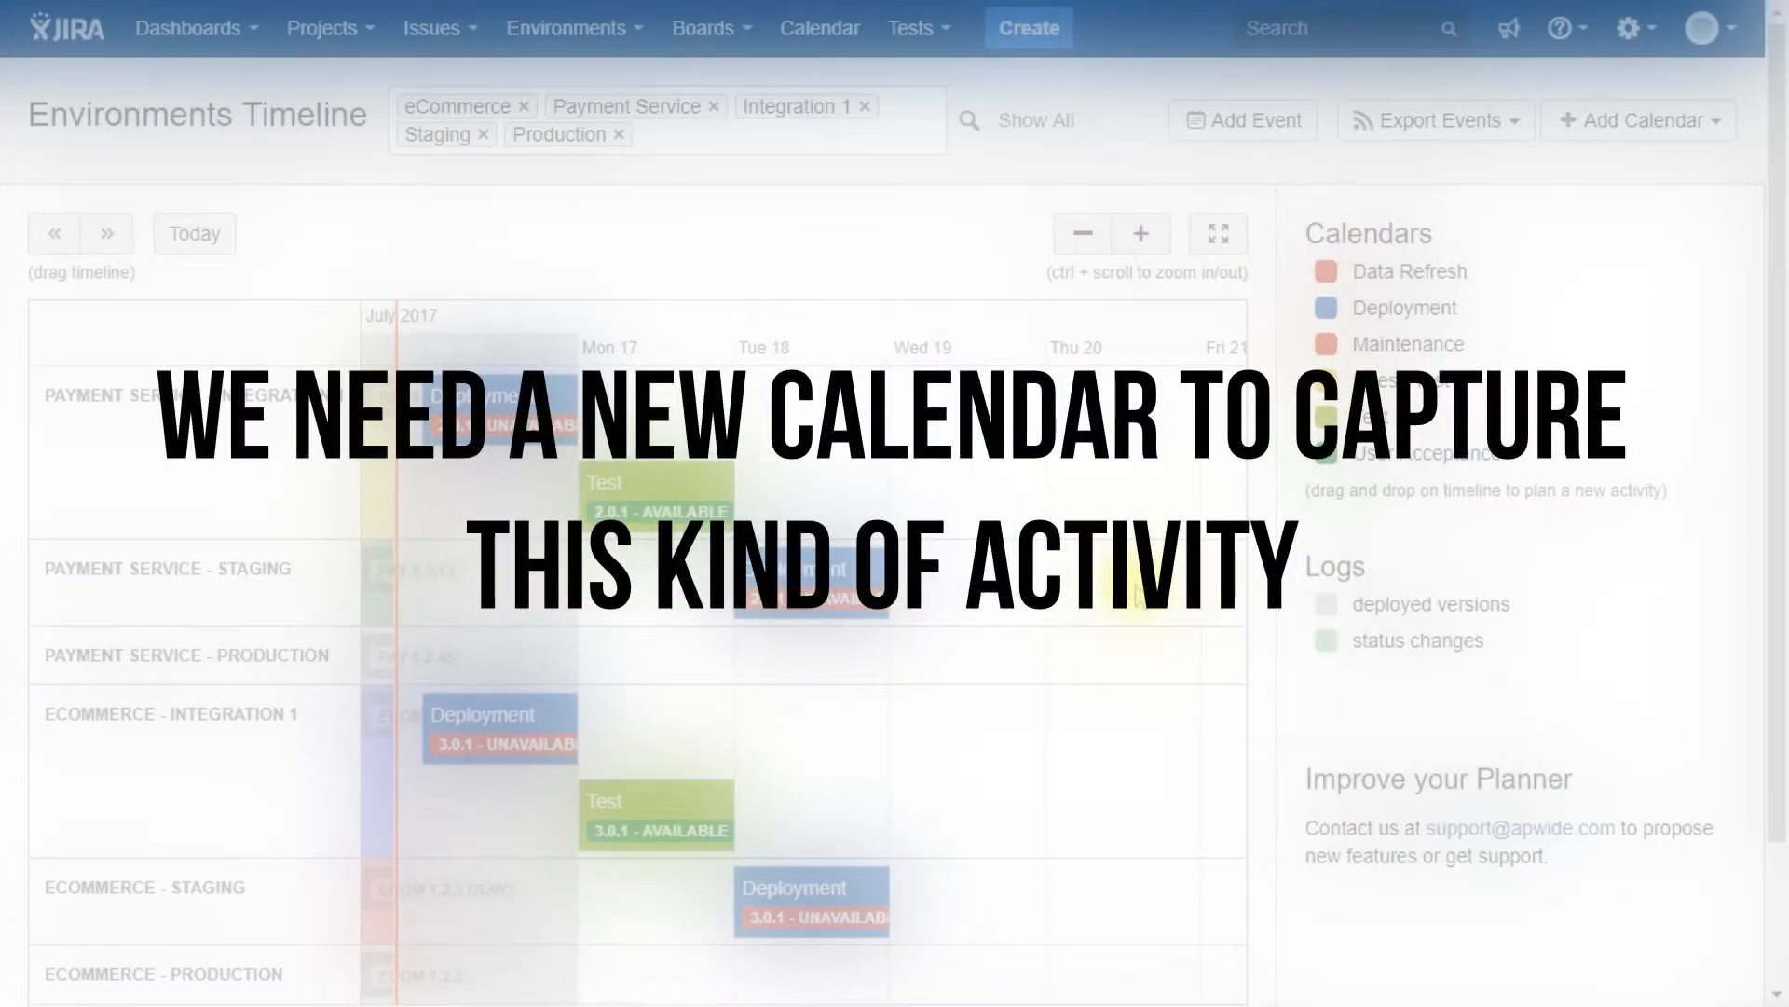
Add a User Acceptance event to the eCommerce Staging environment, starting Wednesday 19 July
{"action": "left_click_drag", "start_coordinate": [1099, 815], "coordinate": [1016, 895]}
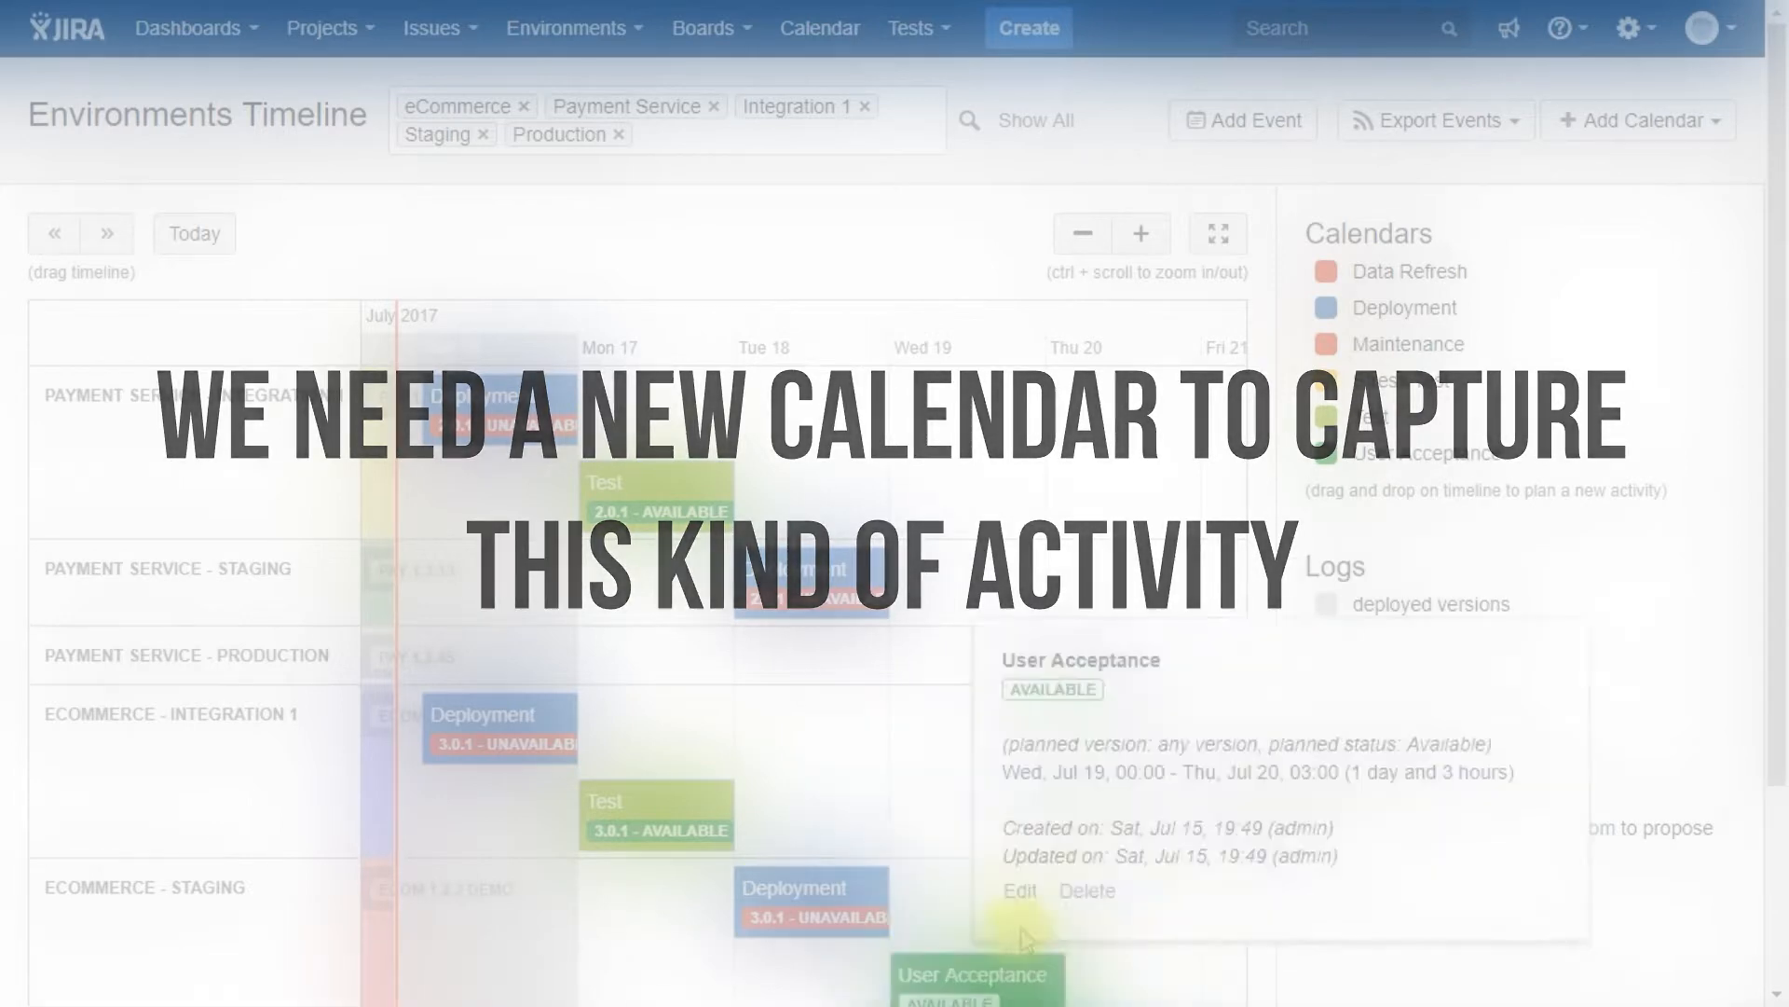
{"action": "scroll", "coordinate": [1428, 634], "scroll_direction": "down", "scroll_amount": 3}
{"action": "scroll", "coordinate": [1625, 416], "scroll_direction": "up", "scroll_amount": 3}
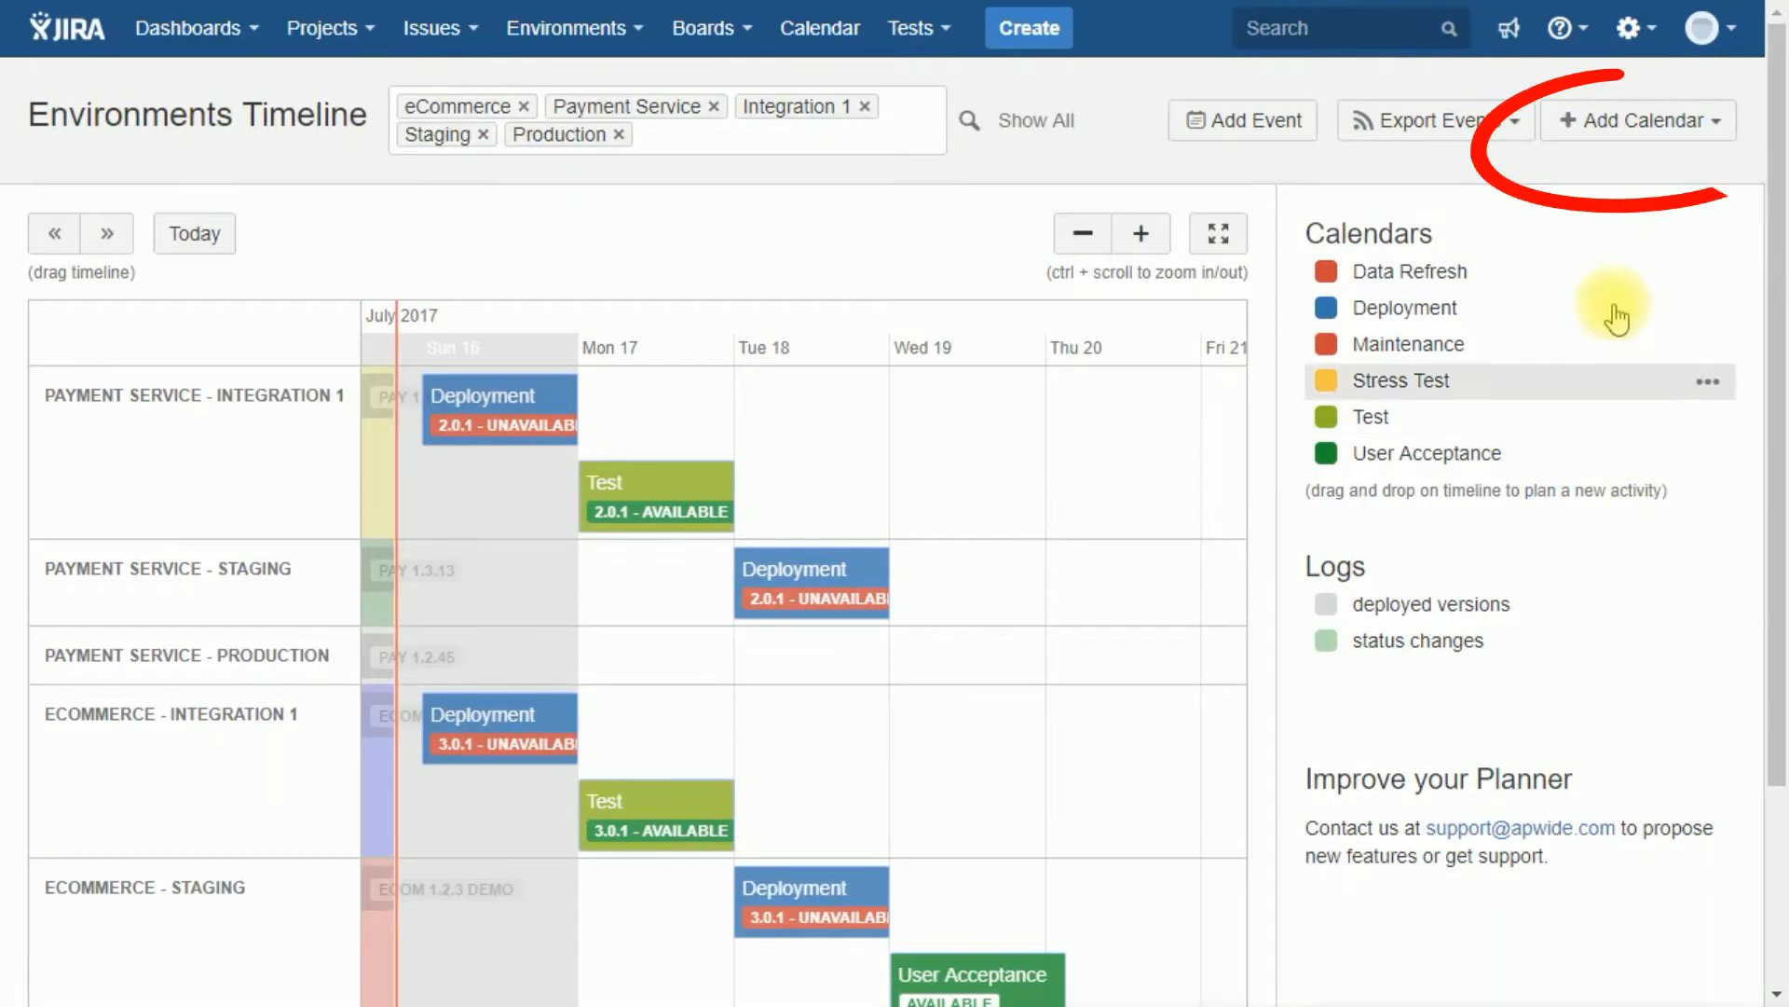
Create a new calendar named "Market acceptance" with the default status Available
{"action": "left_click", "coordinate": [1610, 166]}
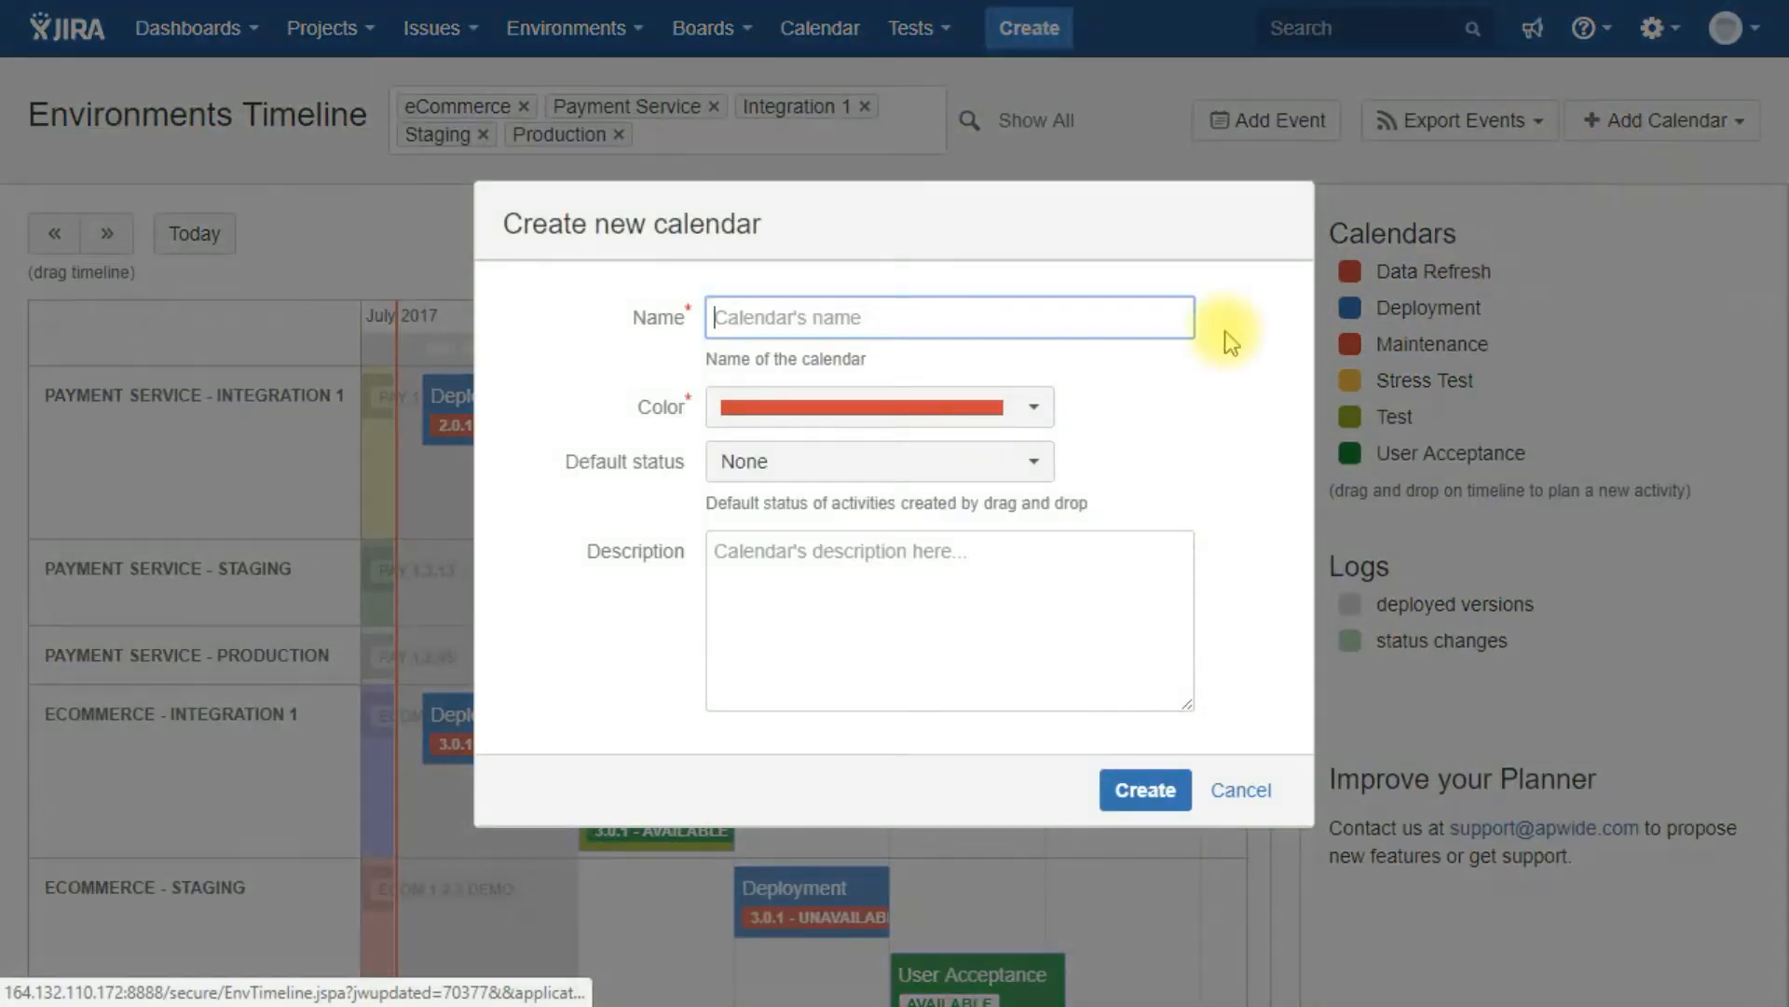
{"action": "type", "text": "Market"}
{"action": "left_click", "coordinate": [939, 355]}
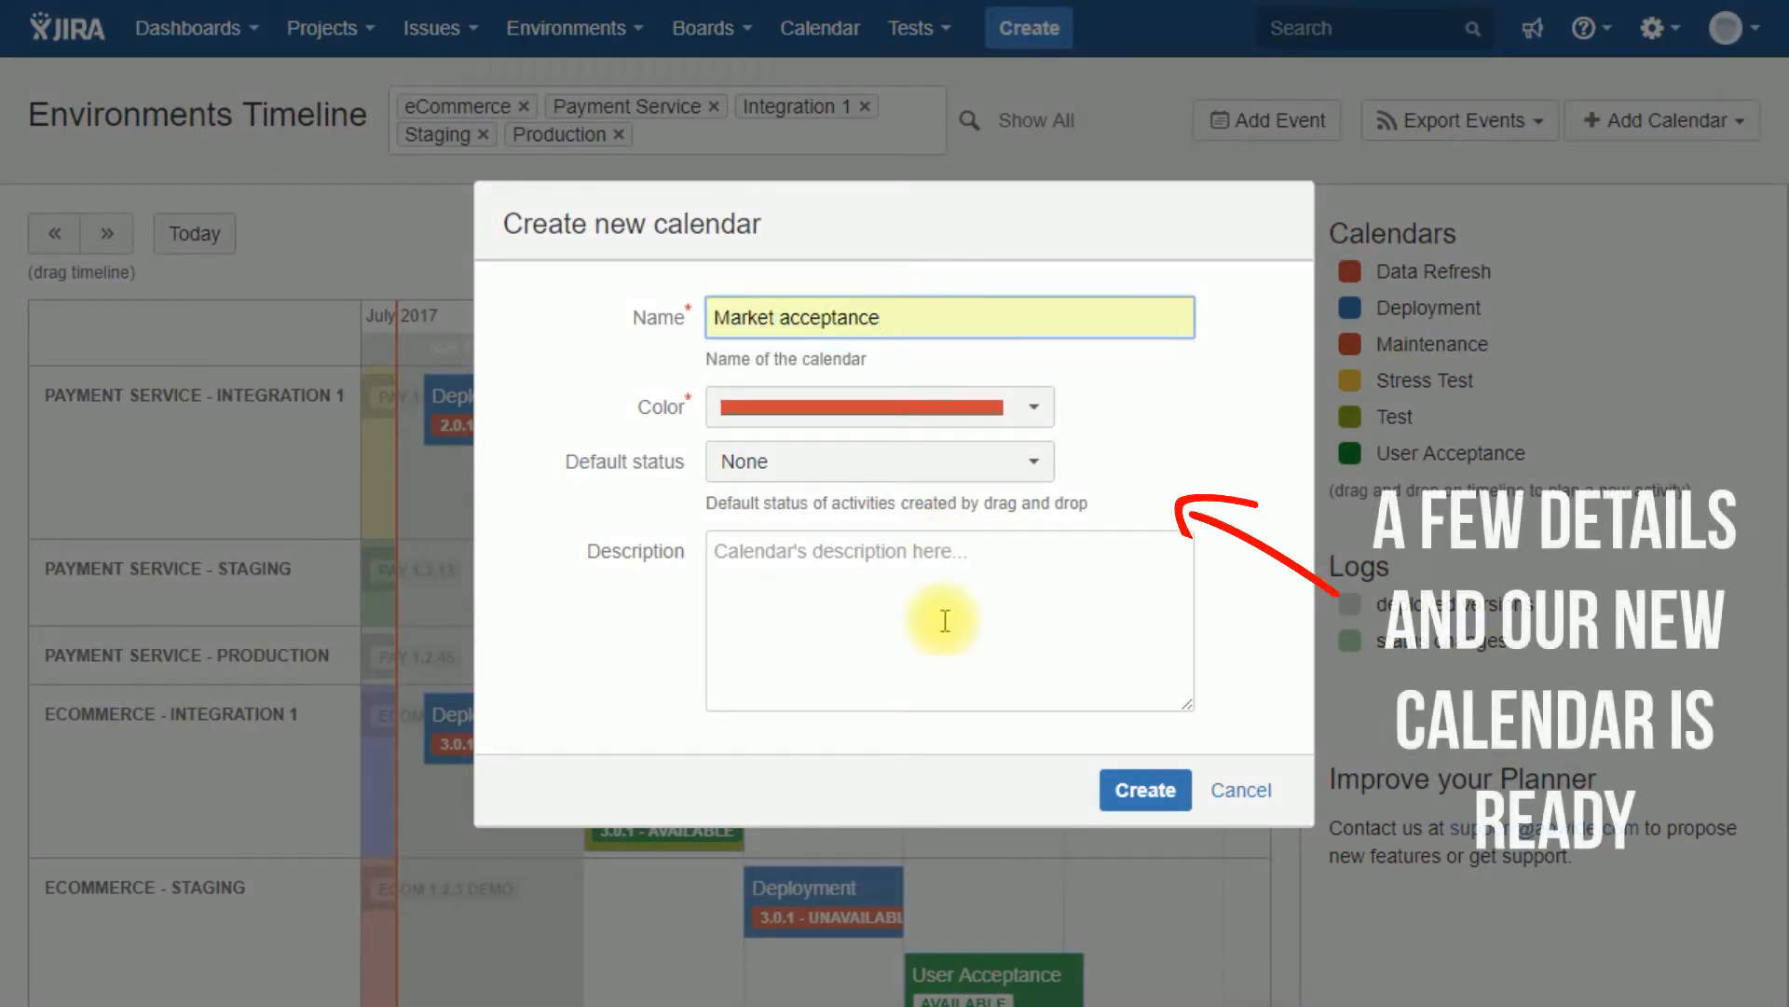
{"action": "left_click", "coordinate": [979, 457]}
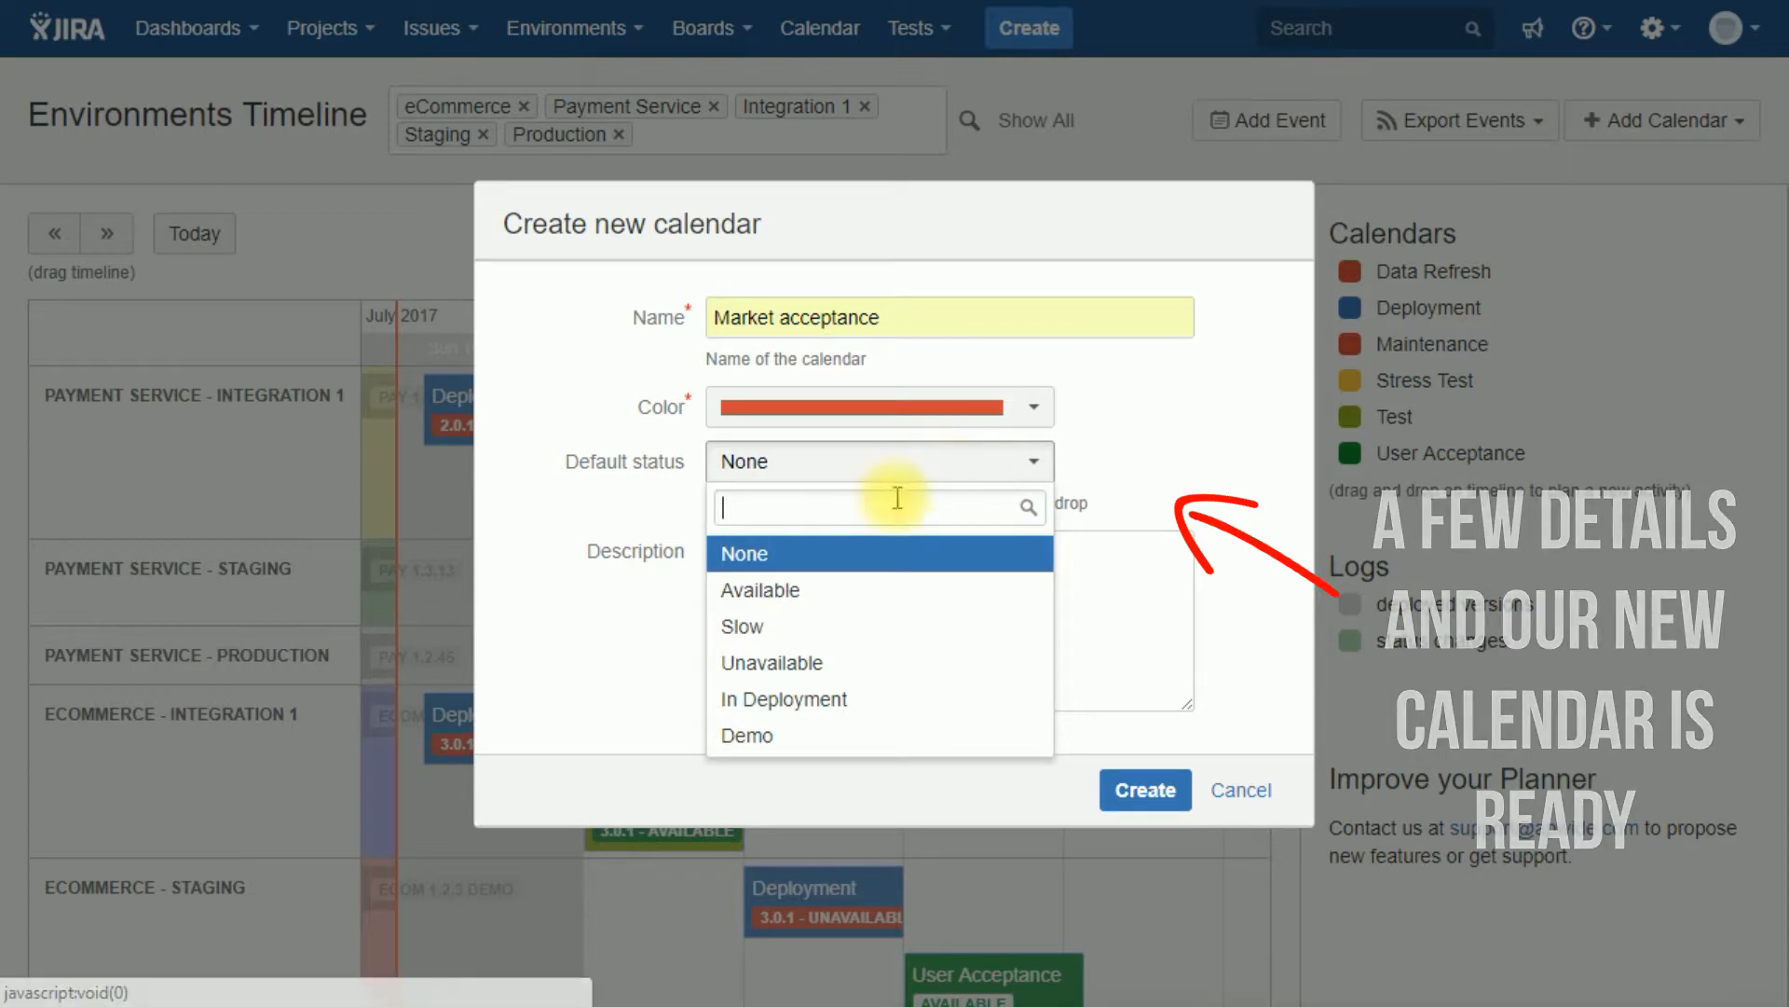
{"action": "left_click", "coordinate": [798, 584]}
{"action": "left_click", "coordinate": [1130, 788]}
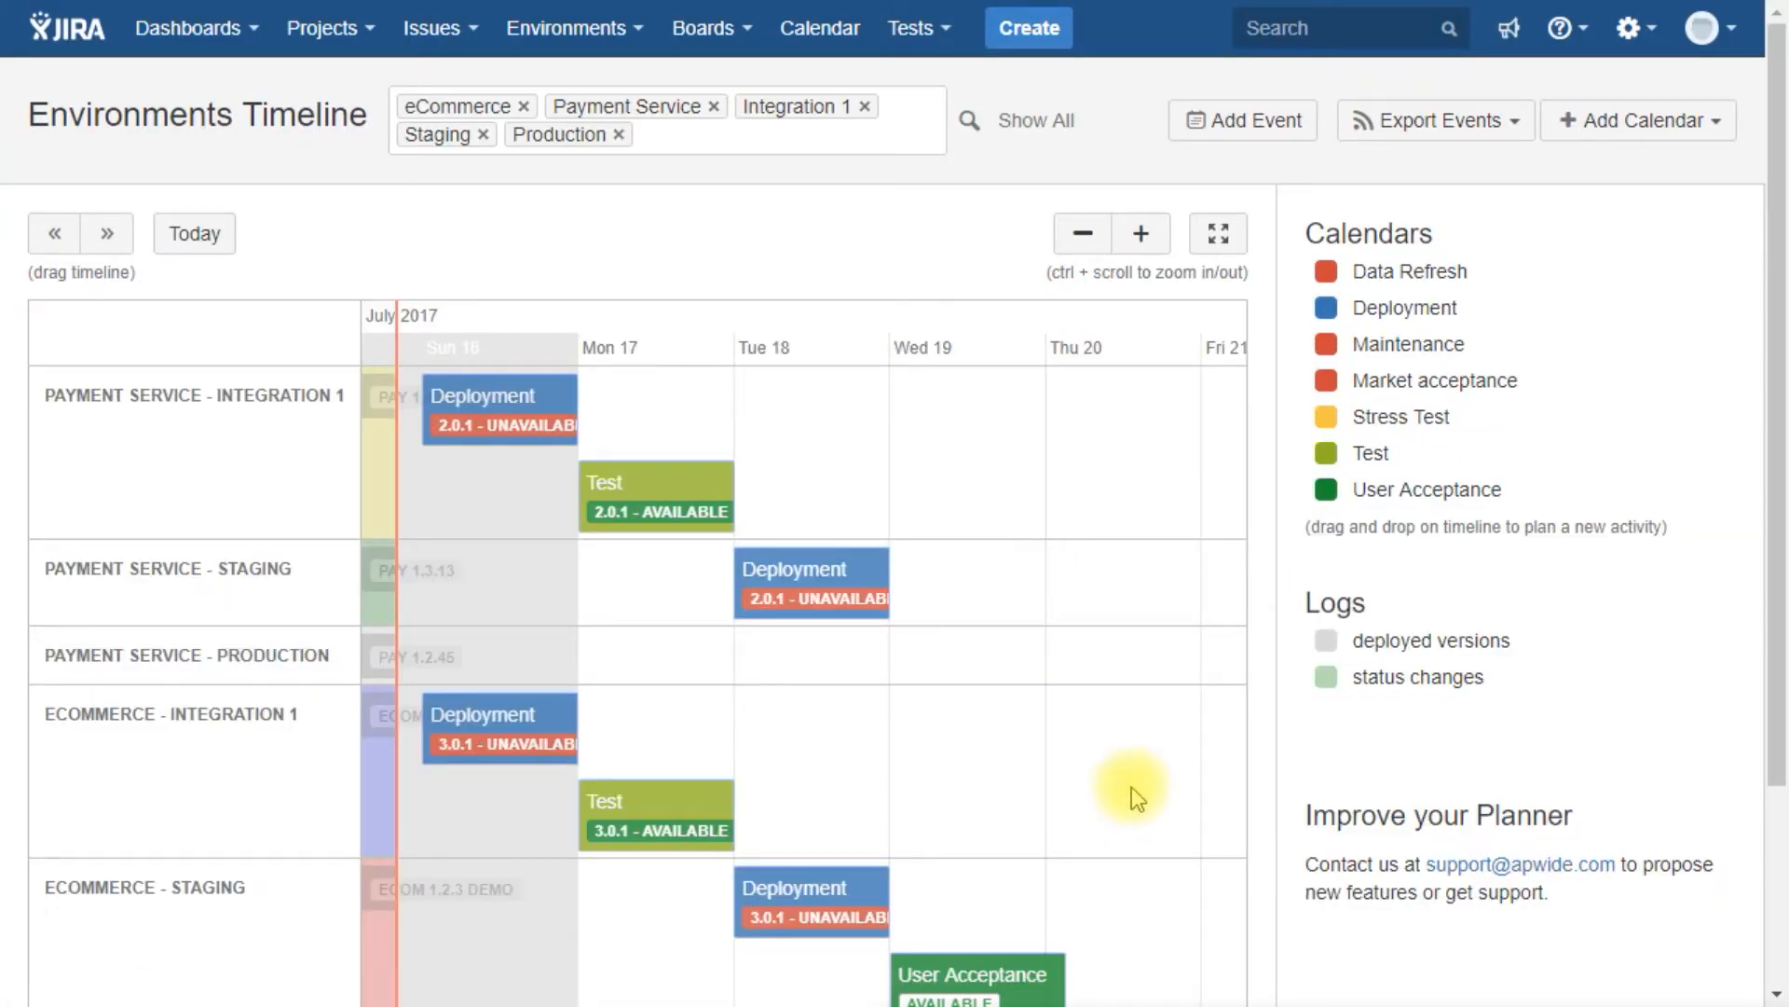
Schedule a Market acceptance event on eCommerce Staging for Friday 21 July and extend the User Acceptance event until 21 July 00:00
{"action": "scroll", "coordinate": [1266, 907], "scroll_direction": "down", "scroll_amount": 2}
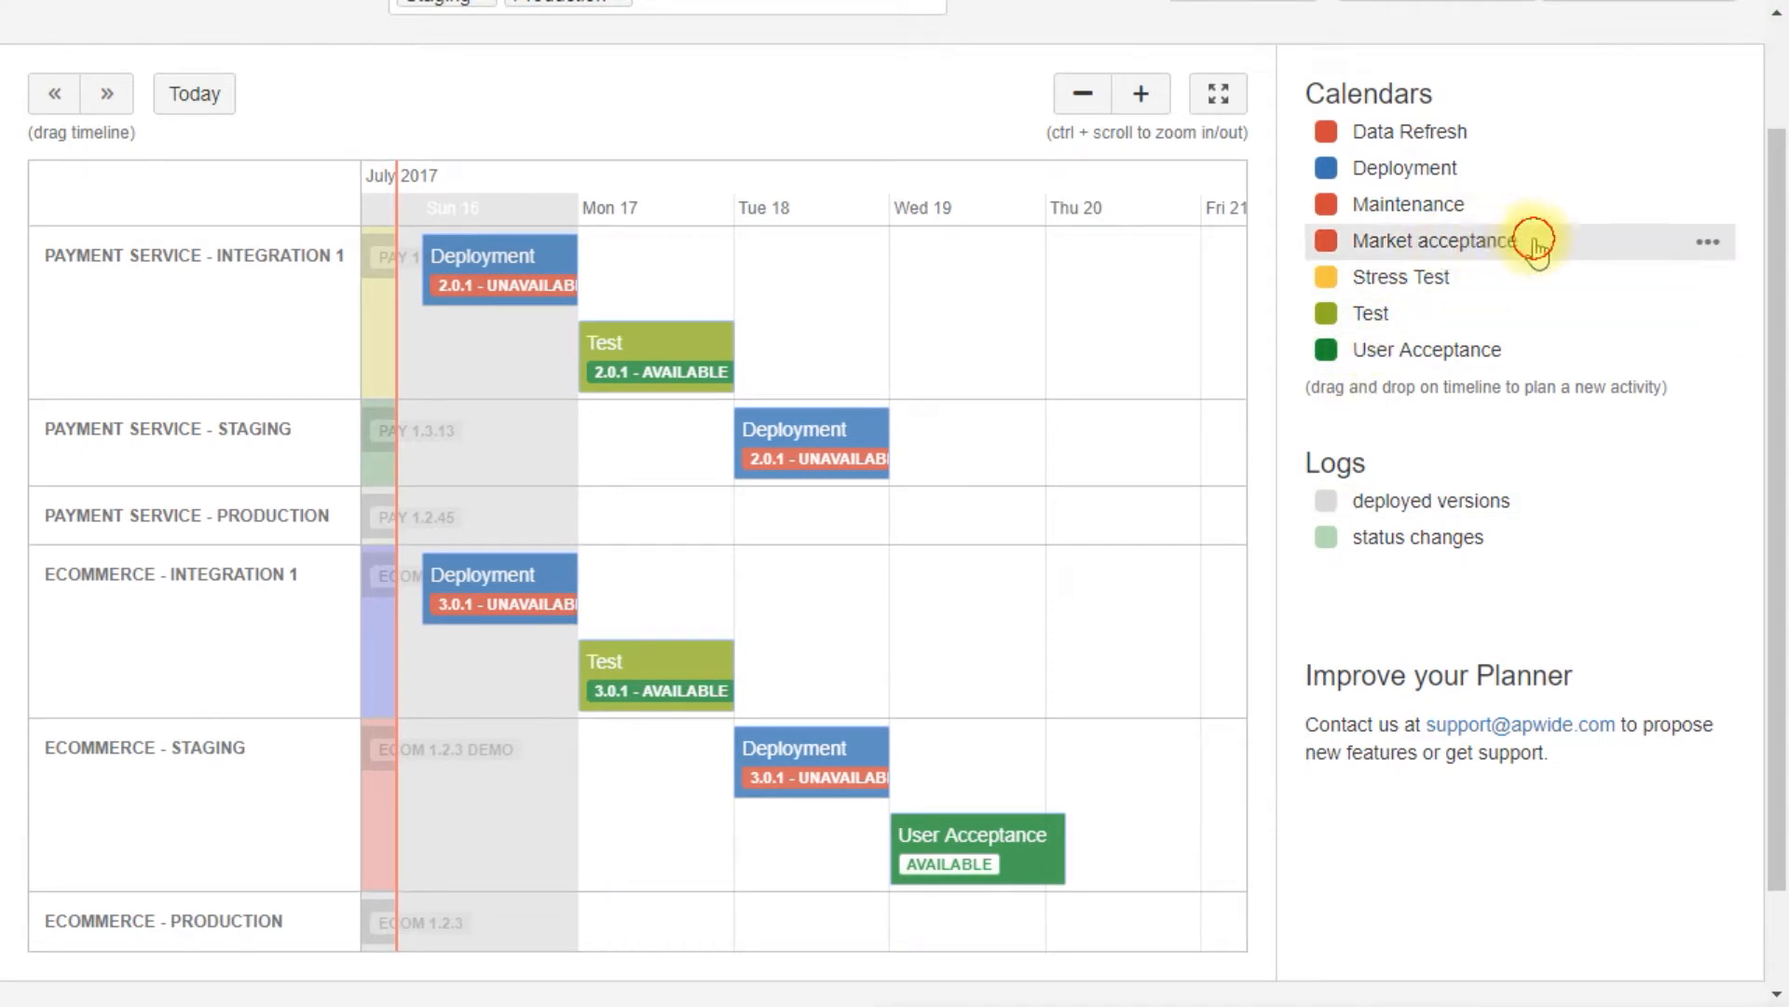
{"action": "left_click_drag", "start_coordinate": [1139, 859], "coordinate": [1139, 859]}
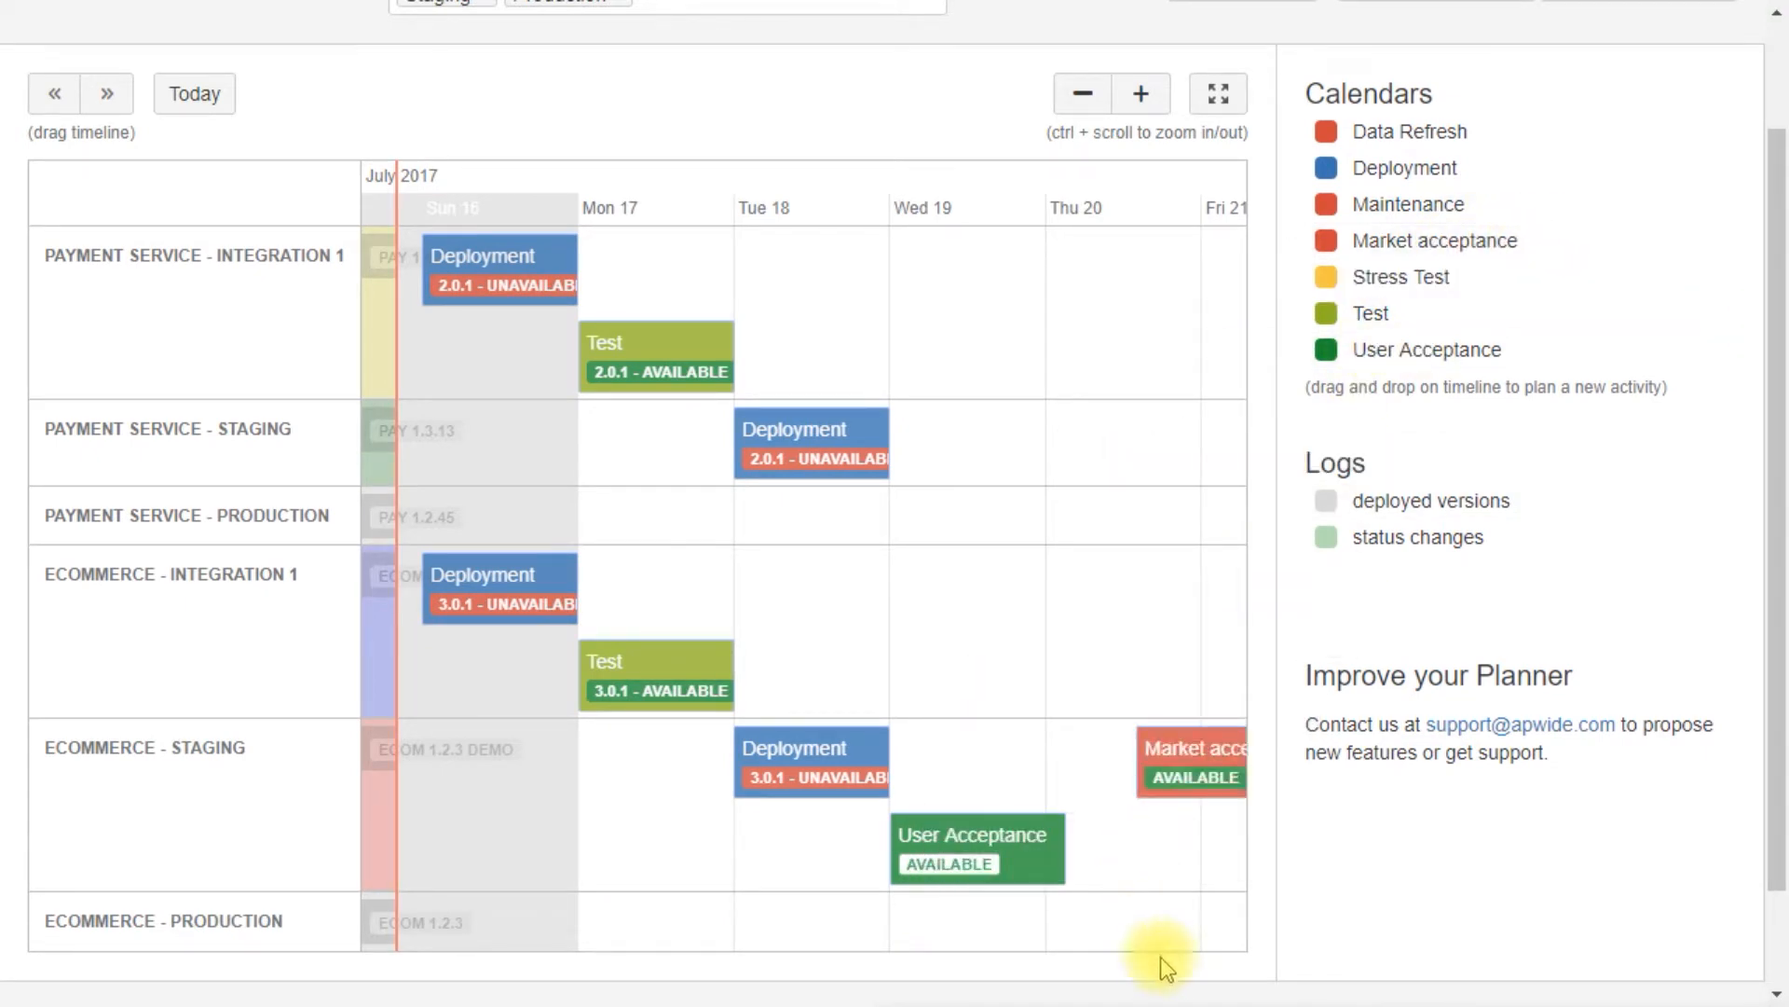
{"action": "left_click_drag", "start_coordinate": [1162, 919], "coordinate": [930, 921]}
{"action": "left_click", "coordinate": [731, 833]}
{"action": "left_click_drag", "start_coordinate": [796, 847], "coordinate": [1083, 946]}
Add Payment Service Staging to the User Acceptance event with version 2.0.1 and status Available, and set eCommerce Staging to version 3.0.1
{"action": "left_click", "coordinate": [1012, 922]}
{"action": "left_click", "coordinate": [827, 839]}
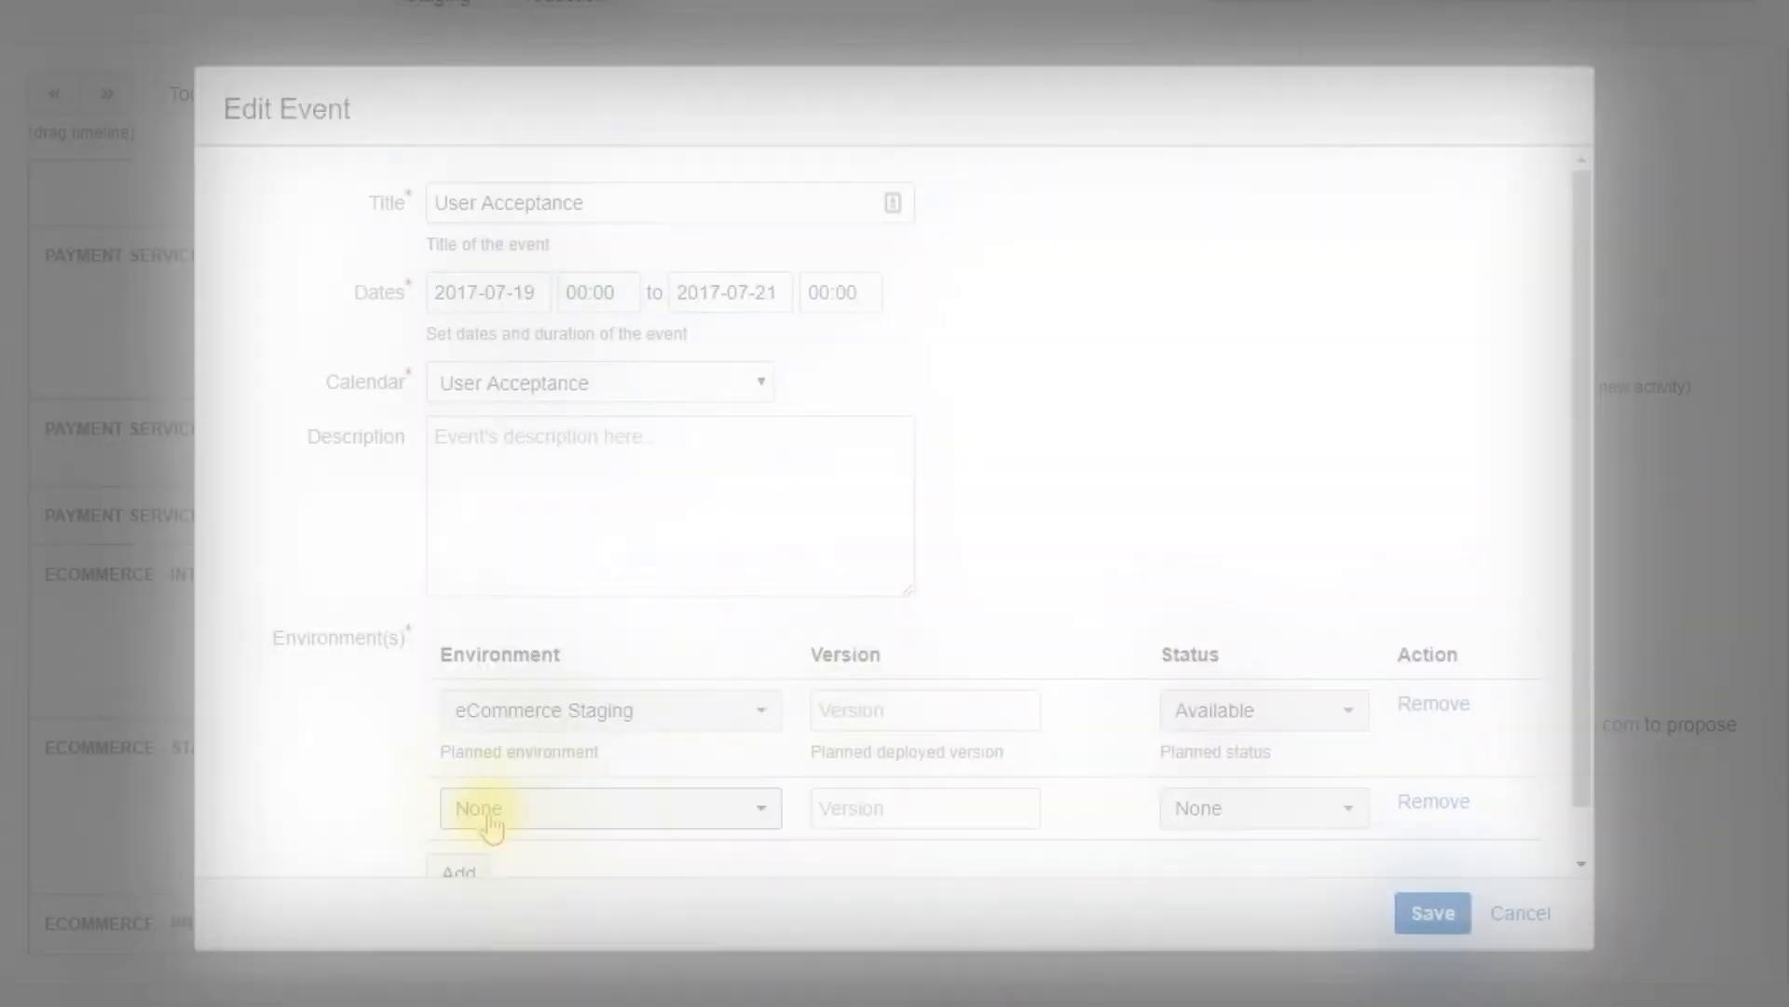
{"action": "left_click", "coordinate": [498, 810]}
{"action": "type", "text": "pay"}
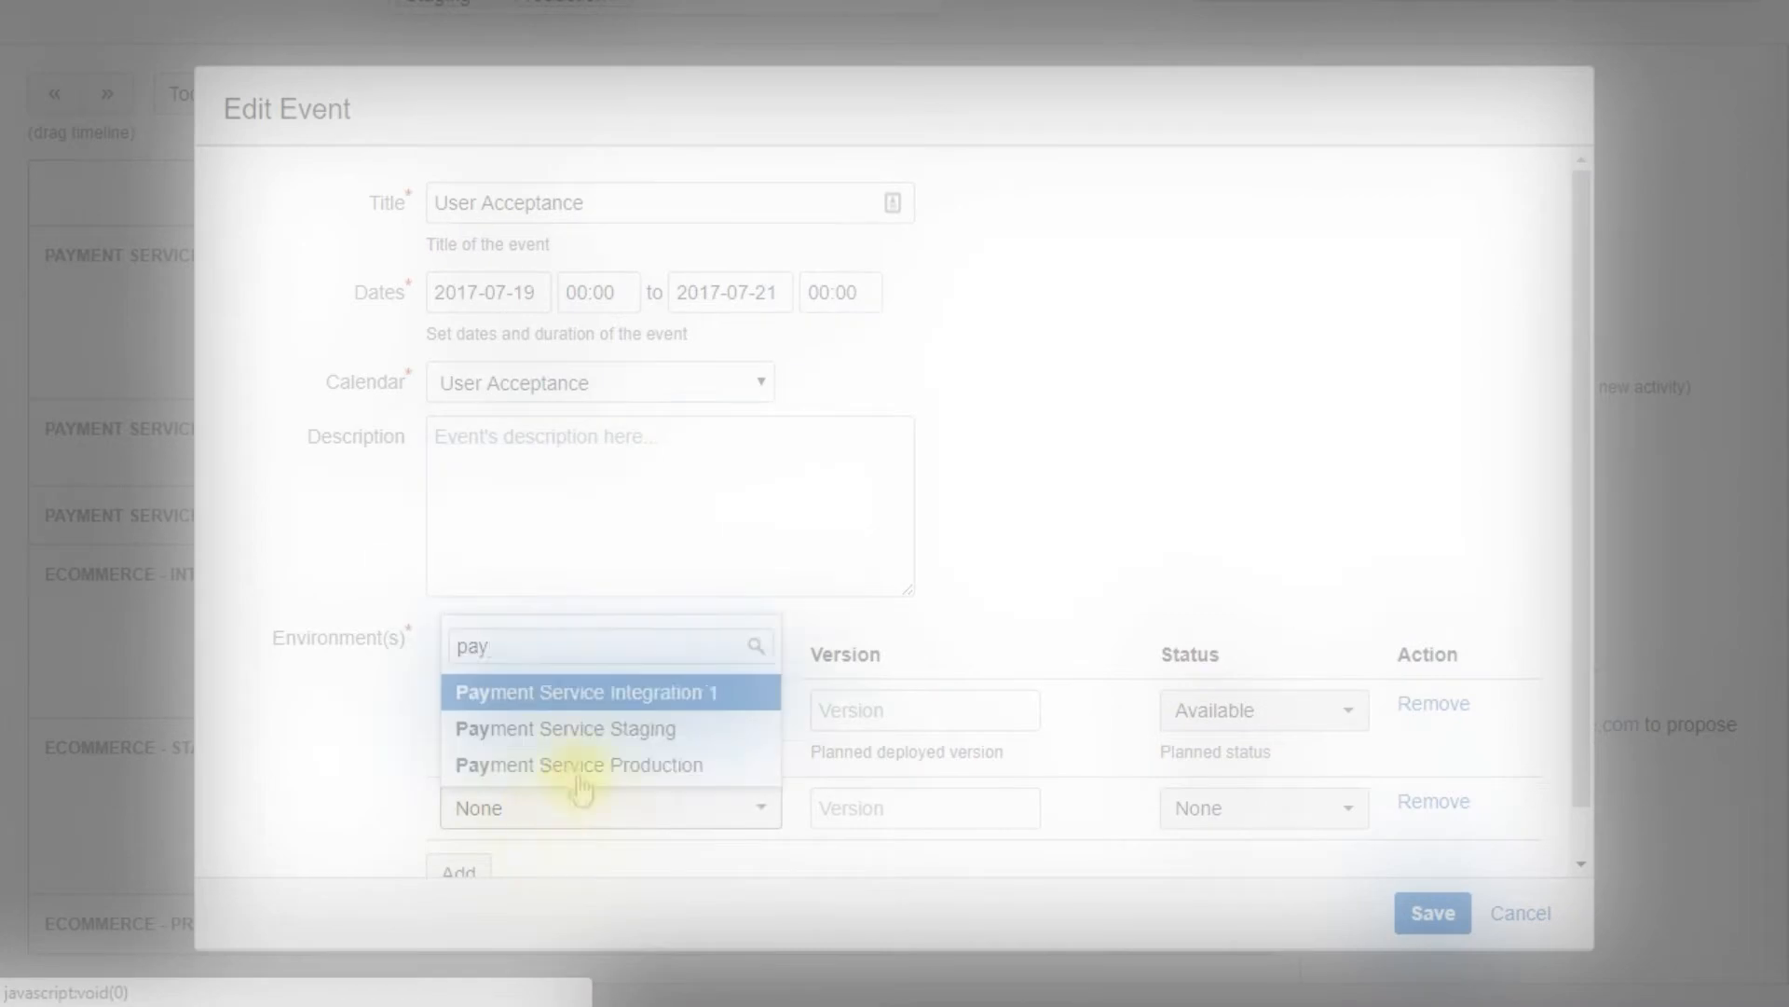
{"action": "left_click", "coordinate": [566, 728]}
{"action": "left_click", "coordinate": [946, 710]}
{"action": "type", "text": "3.0.1"}
{"action": "left_click", "coordinate": [1338, 809]}
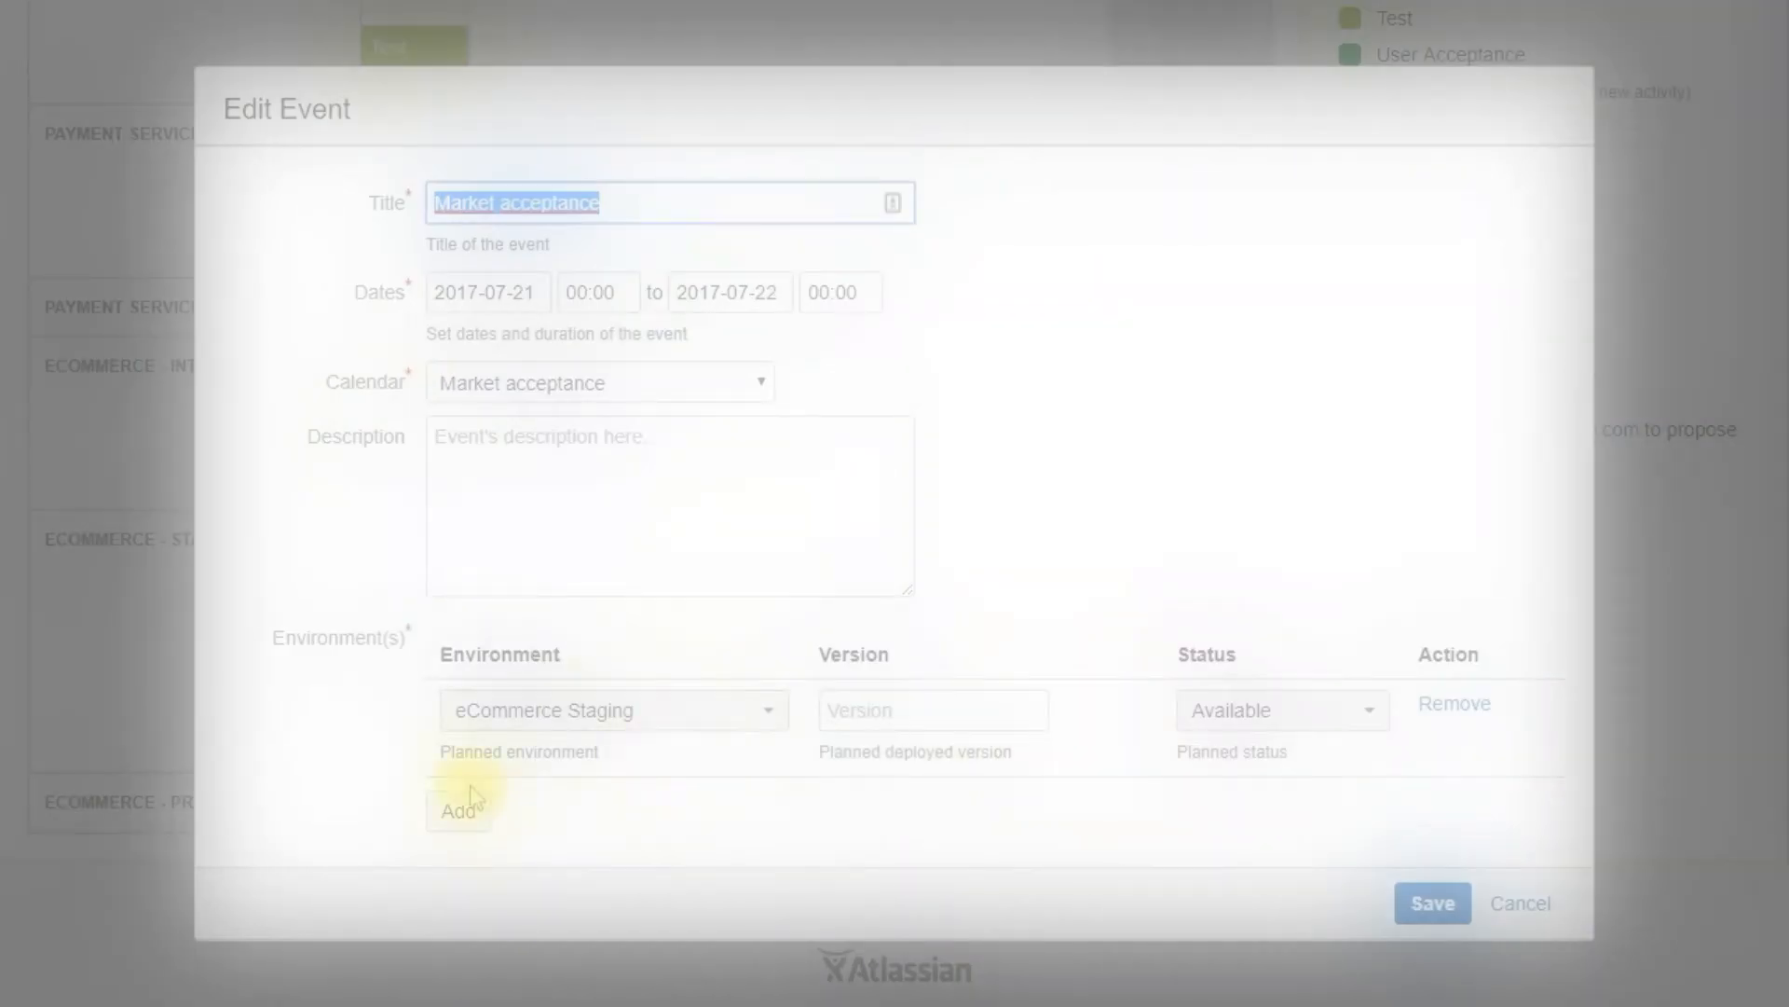
Add Payment Service Staging to the Market acceptance event with version 2.0.1 and status Available, set eCommerce Staging to 3.0.1, and save
{"action": "left_click", "coordinate": [459, 811]}
{"action": "left_click", "coordinate": [596, 808]}
{"action": "type", "text": "pay"}
{"action": "left_click", "coordinate": [566, 728]}
{"action": "left_click", "coordinate": [970, 813]}
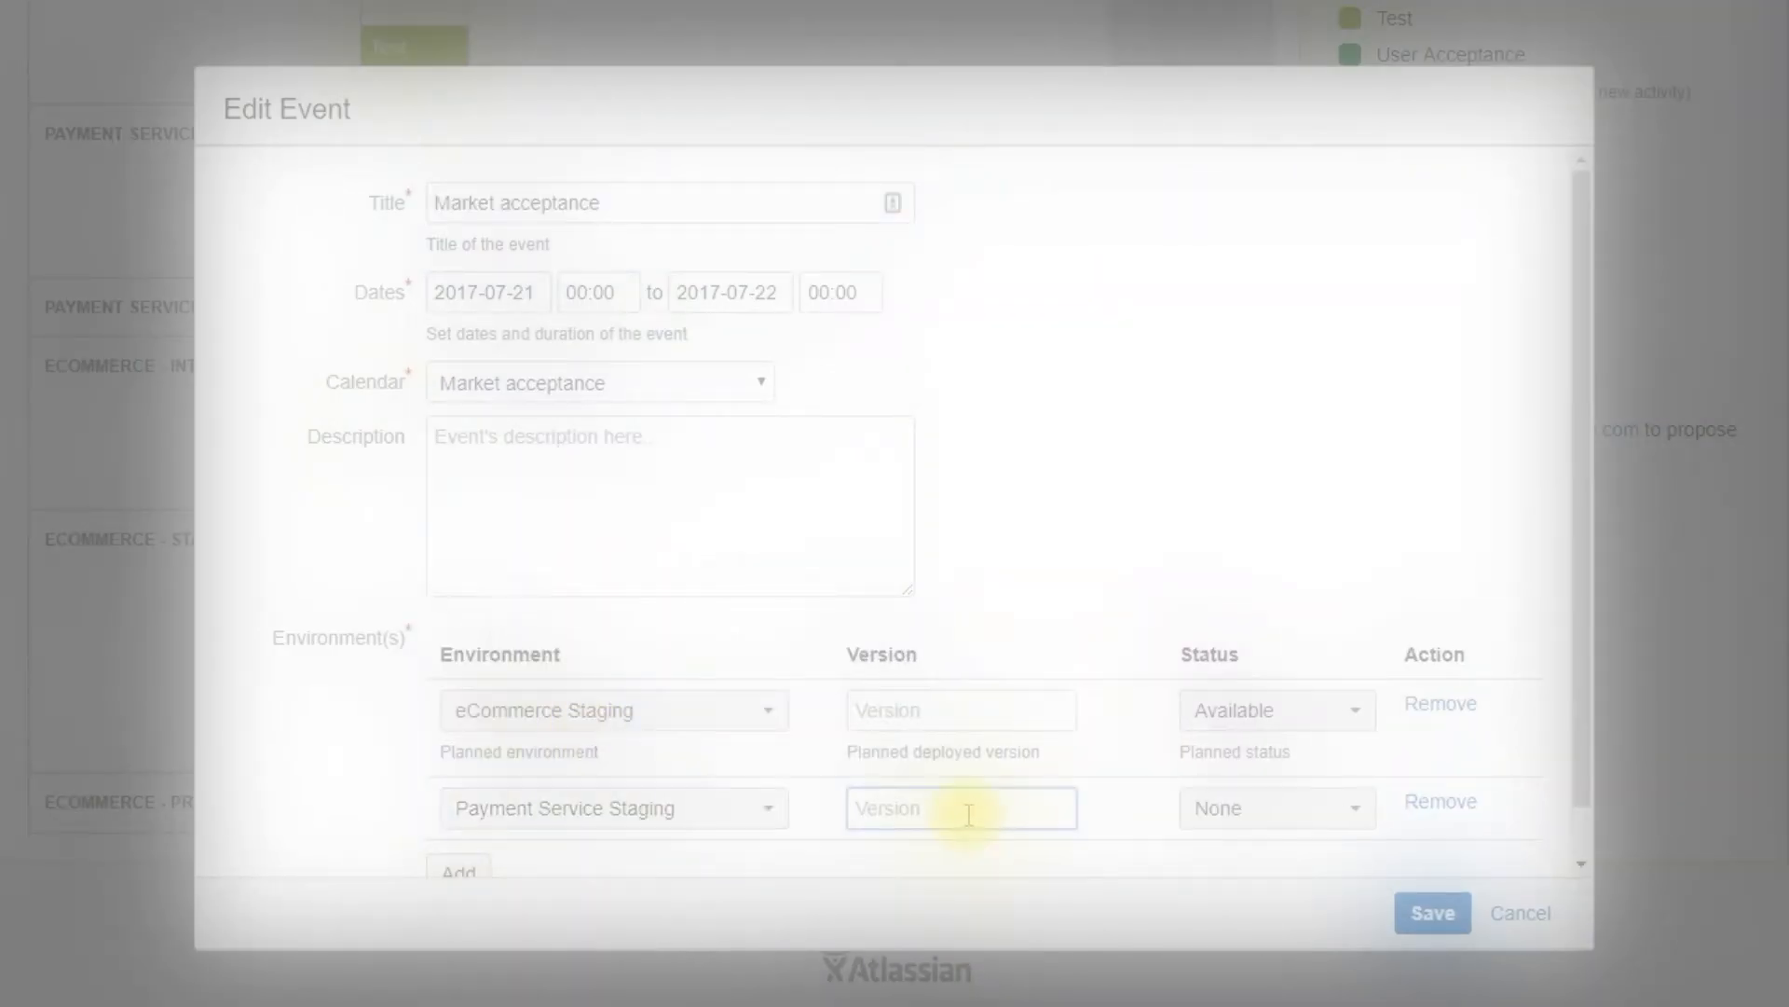
{"action": "type", "text": "3.0.1"}
{"action": "left_click", "coordinate": [1339, 809]}
{"action": "left_click", "coordinate": [1218, 615]}
{"action": "left_click", "coordinate": [1433, 913]}
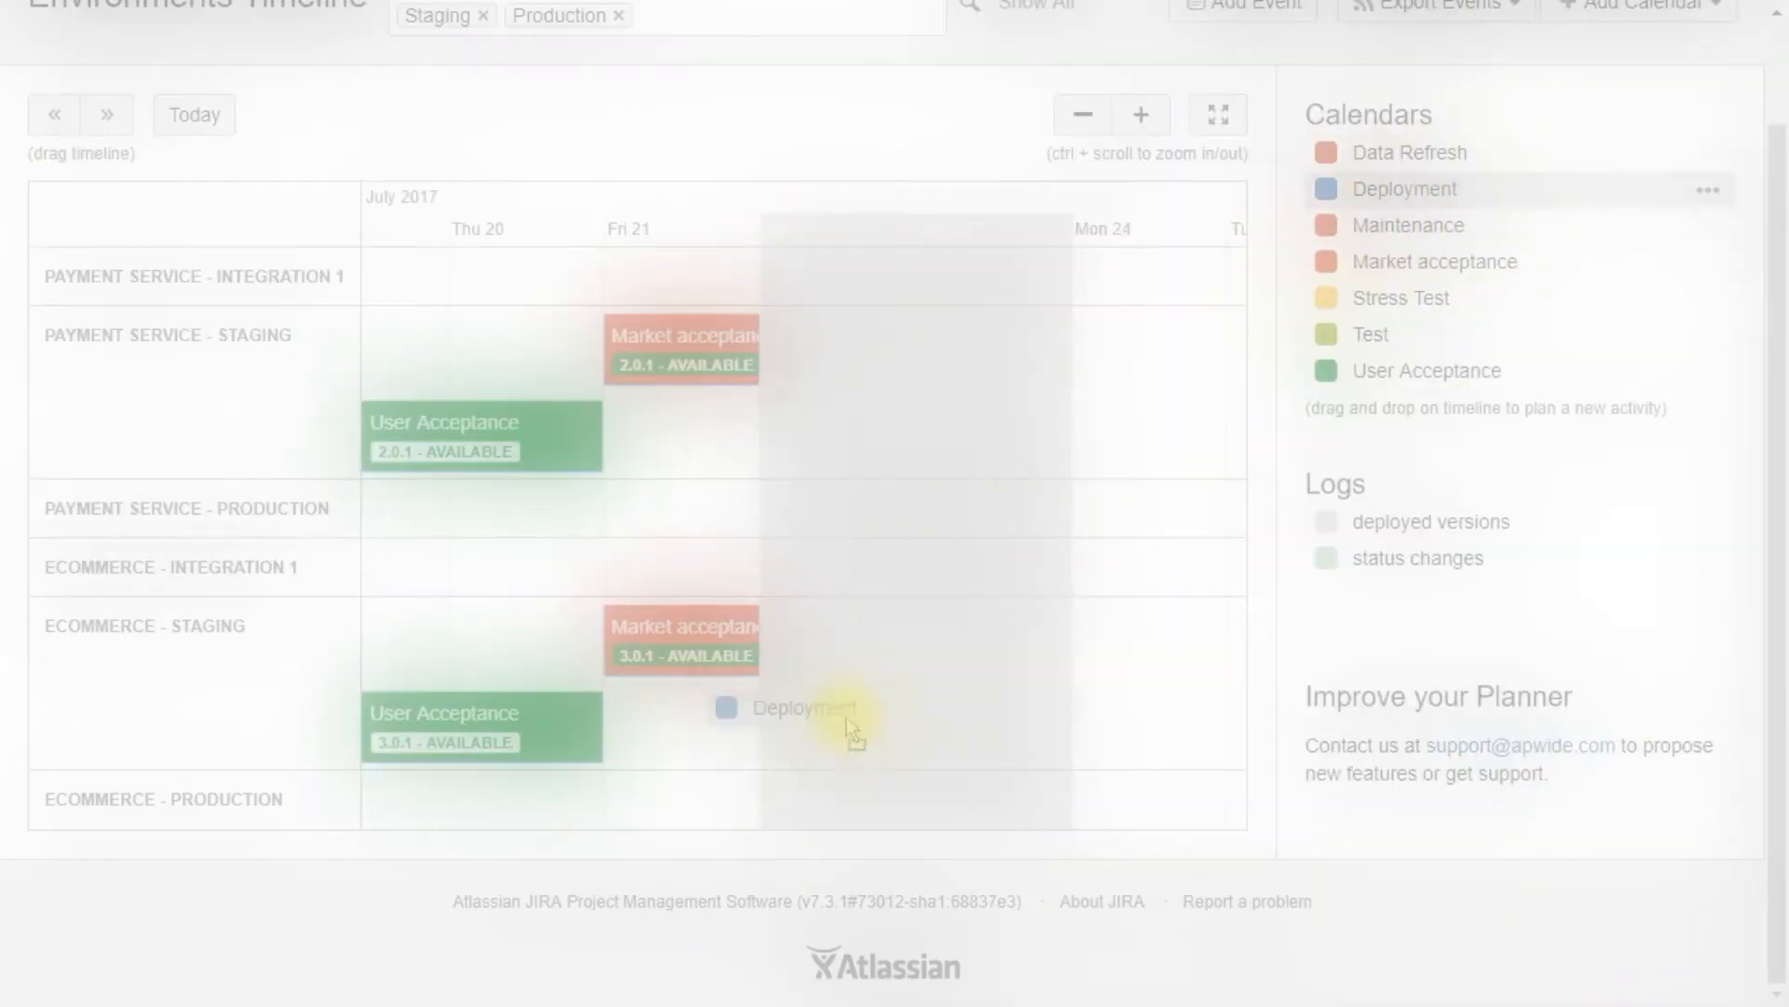
Add a Deployment event to eCommerce Production running from Saturday 22 to Monday 24 July 00:00
{"action": "left_click", "coordinate": [913, 771]}
{"action": "left_click_drag", "start_coordinate": [846, 718], "coordinate": [1085, 803]}
{"action": "left_click", "coordinate": [963, 797]}
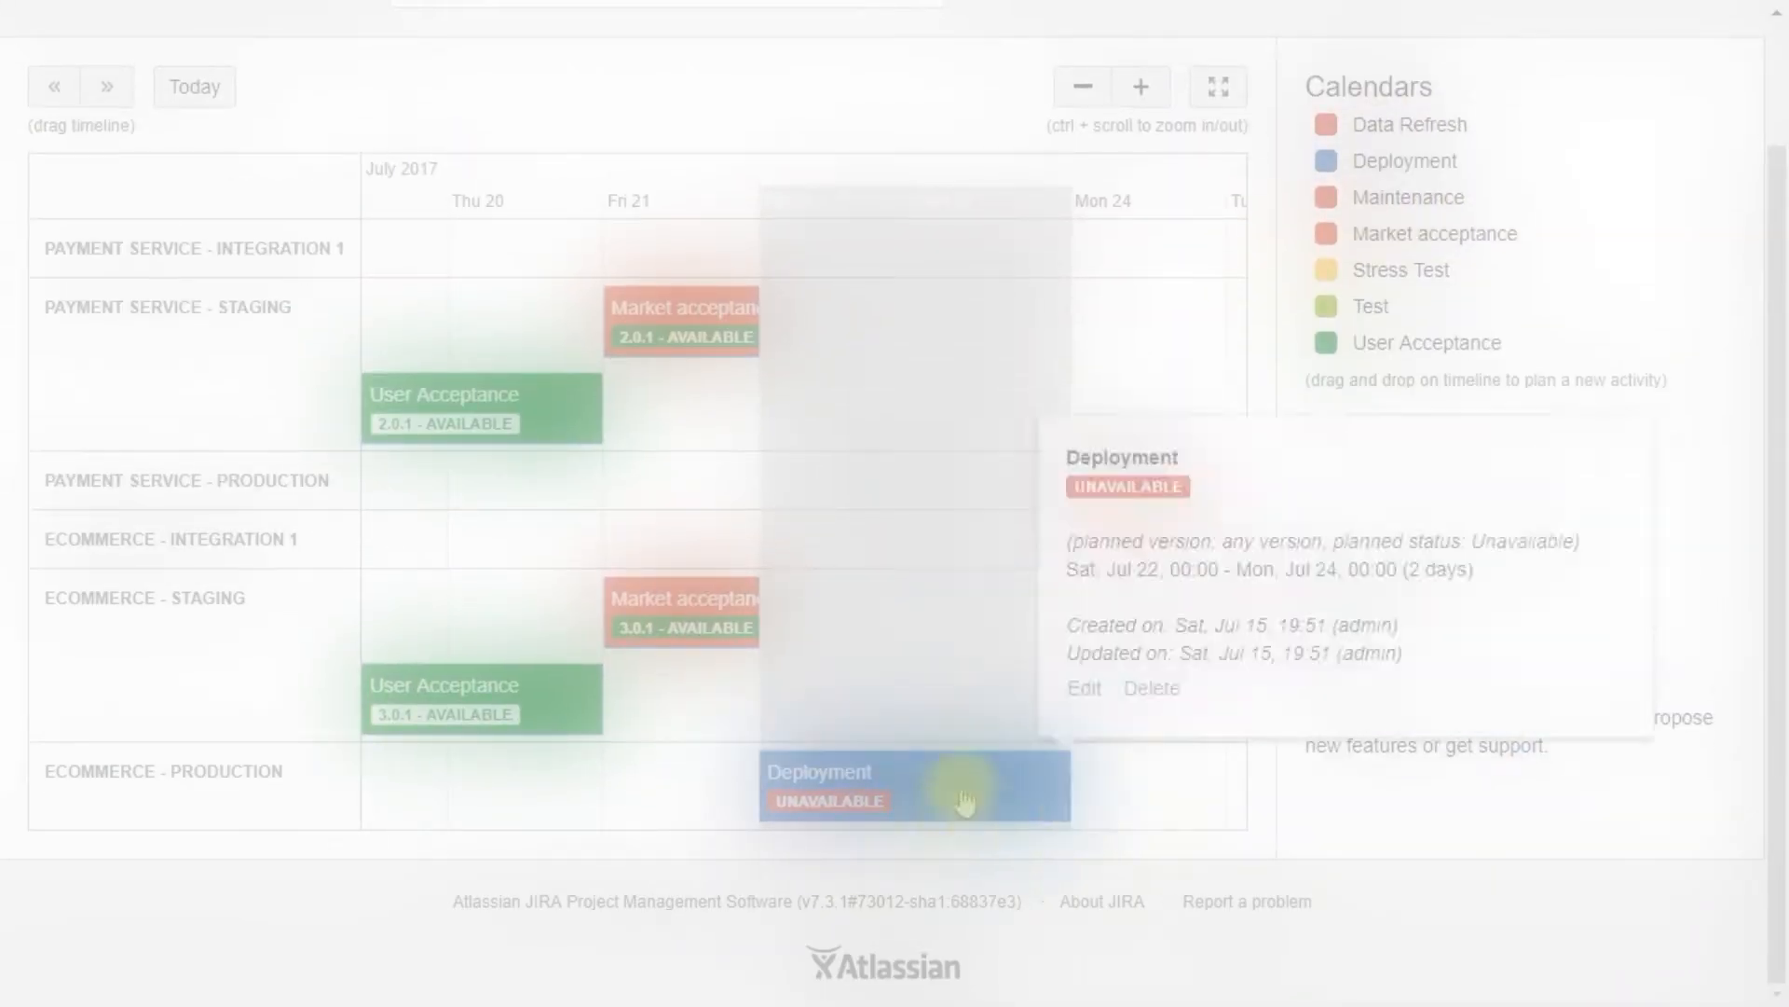
Add Payment Service Production to the production Deployment event with version 2.0.1 and status Unavailable, and set eCommerce Production to version 3.0.1
{"action": "left_click", "coordinate": [1087, 687]}
{"action": "left_click", "coordinate": [465, 809]}
{"action": "left_click", "coordinate": [522, 809]}
{"action": "type", "text": "pay"}
{"action": "left_click", "coordinate": [615, 763]}
{"action": "left_click", "coordinate": [936, 711]}
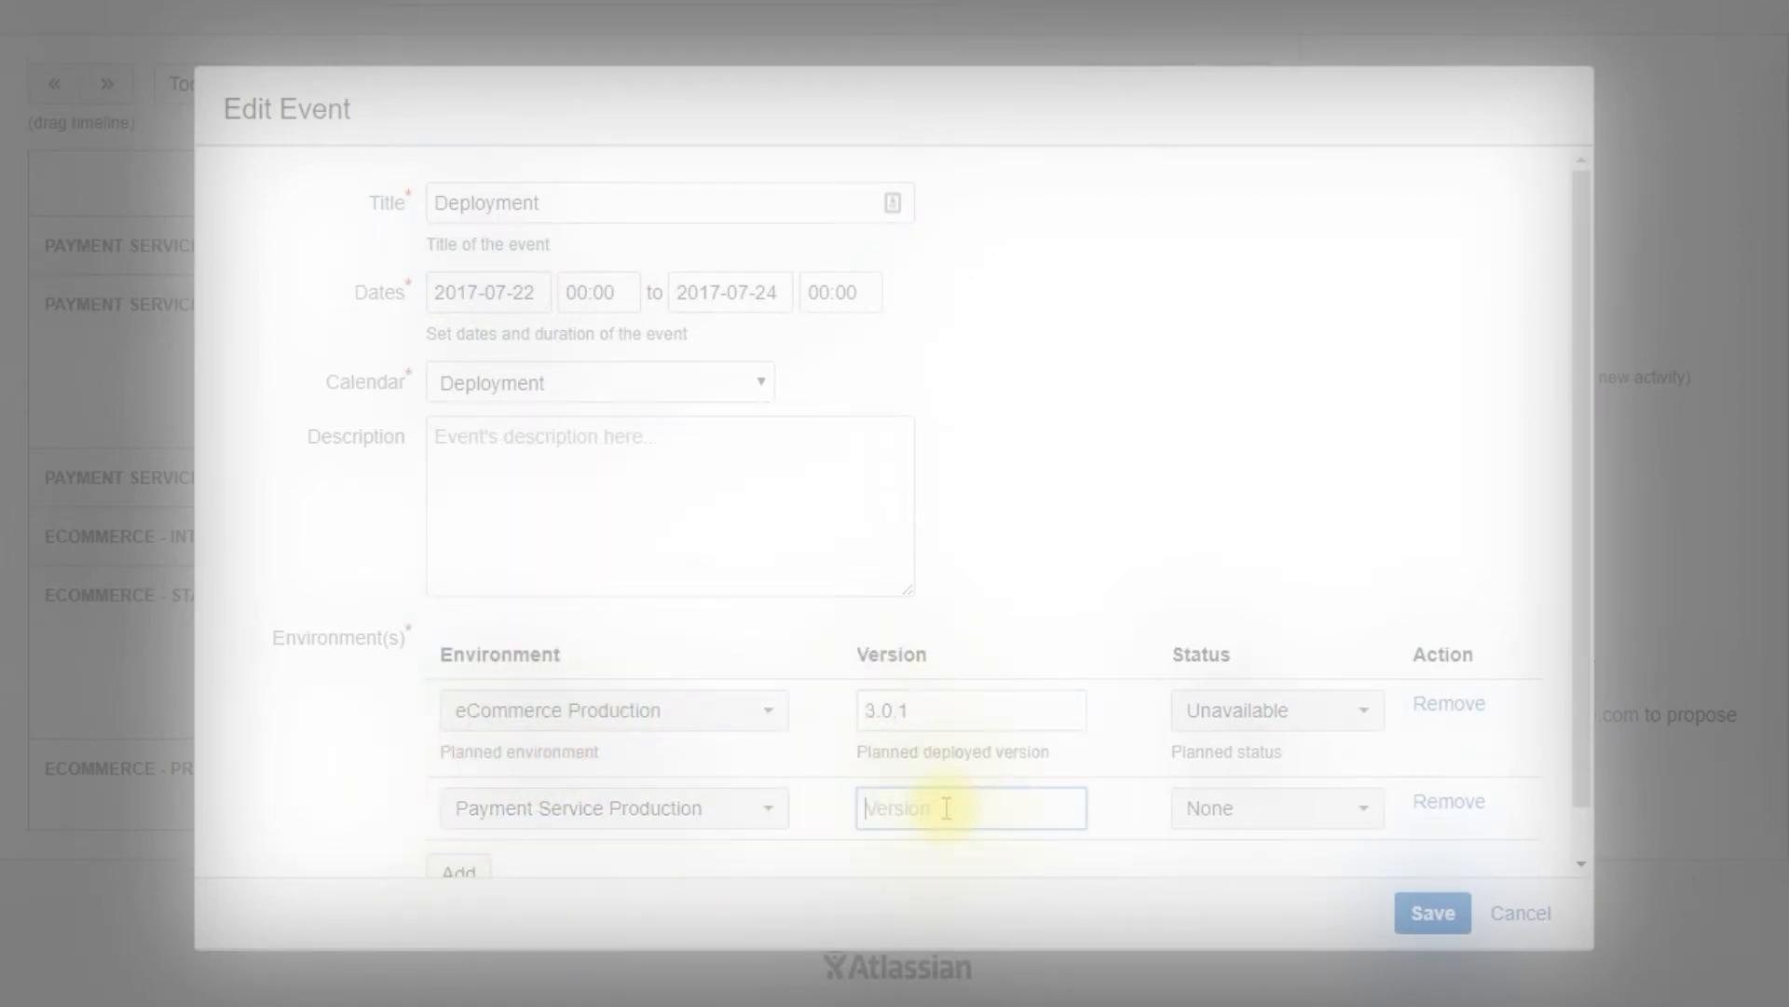
{"action": "left_click", "coordinate": [1274, 807]}
{"action": "left_click", "coordinate": [1306, 797]}
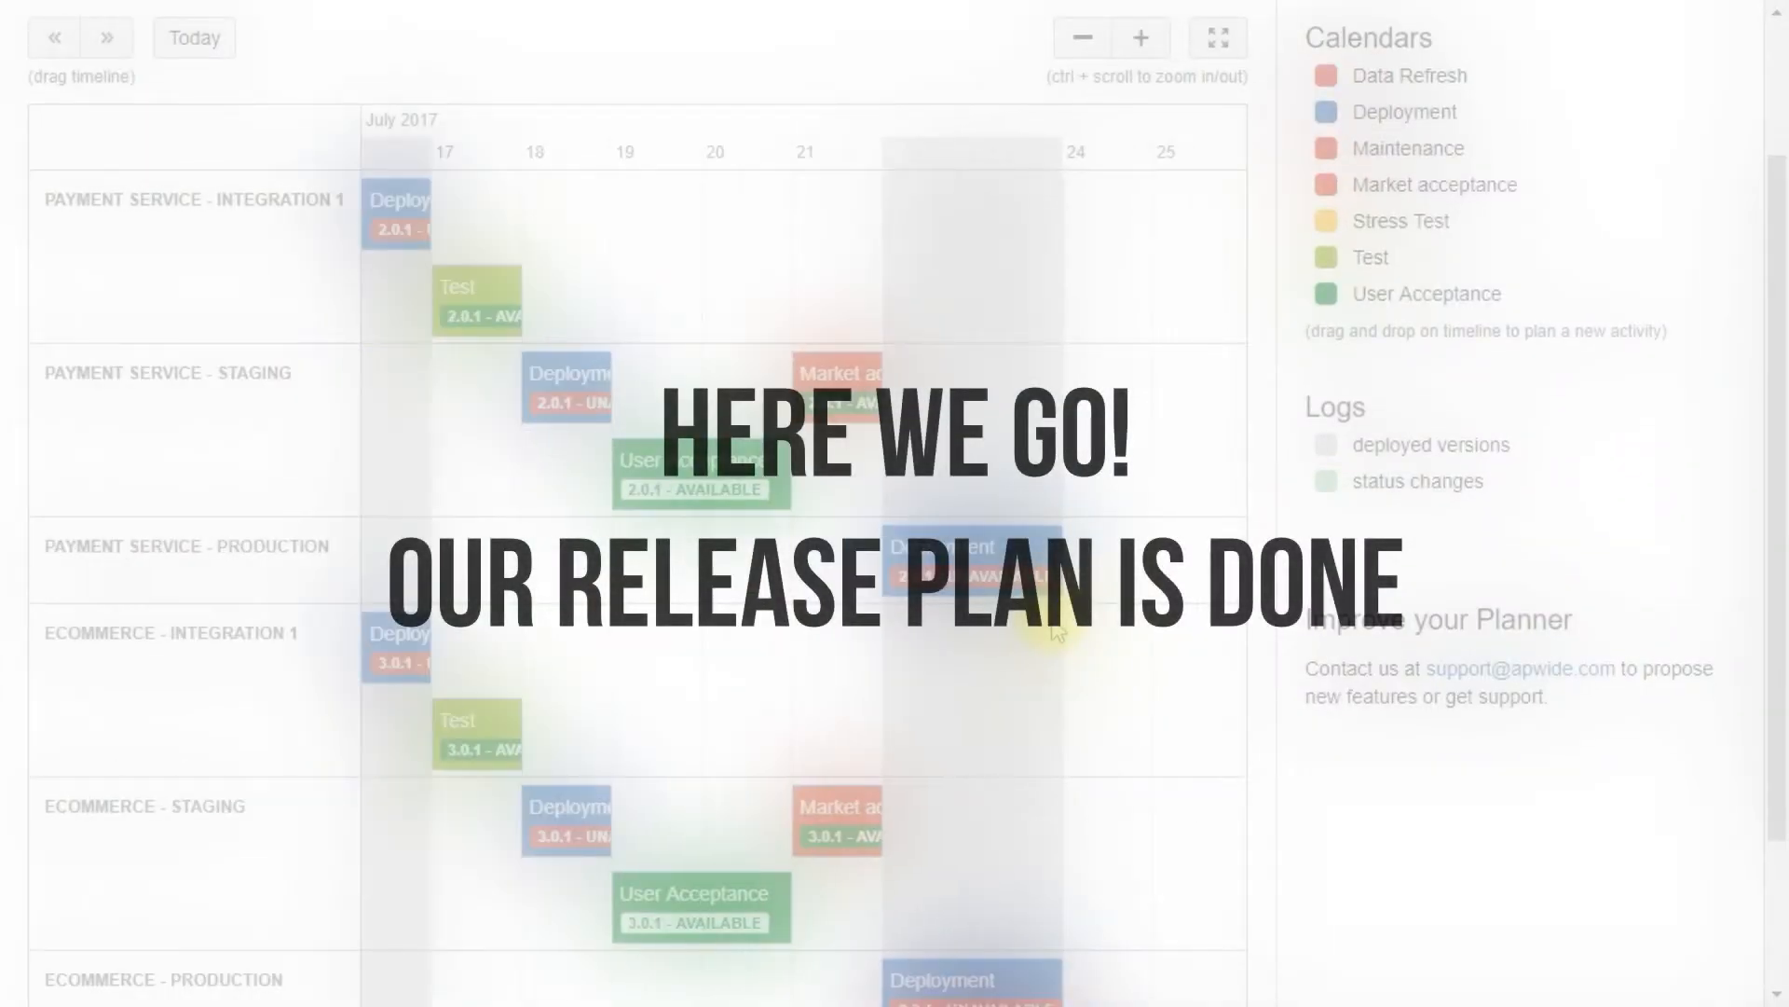
Examine the complete release plan on the timeline, including in full-screen mode
{"action": "scroll", "coordinate": [1052, 622], "scroll_direction": "down", "scroll_amount": 3}
{"action": "mouse_move", "coordinate": [843, 663]}
{"action": "left_mouse_down"}
{"action": "mouse_move", "coordinate": [1034, 675]}
{"action": "mouse_move", "coordinate": [829, 689]}
{"action": "left_mouse_up"}
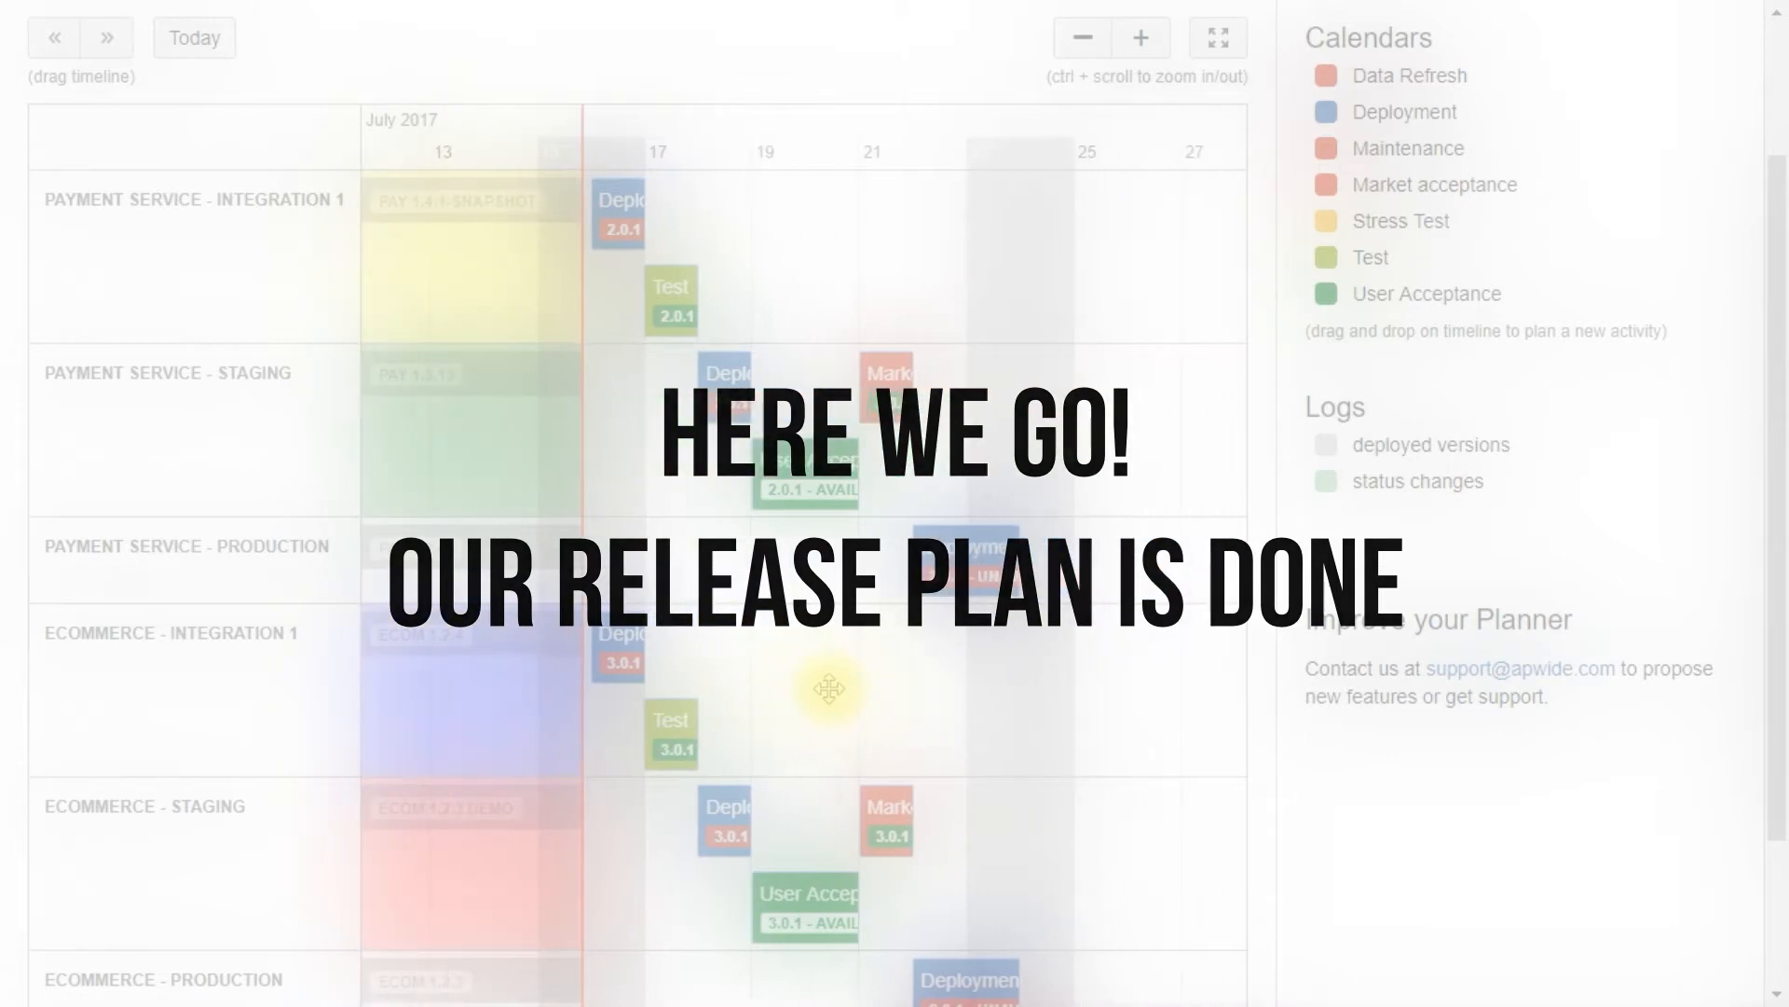
{"action": "left_click", "coordinate": [1218, 37]}
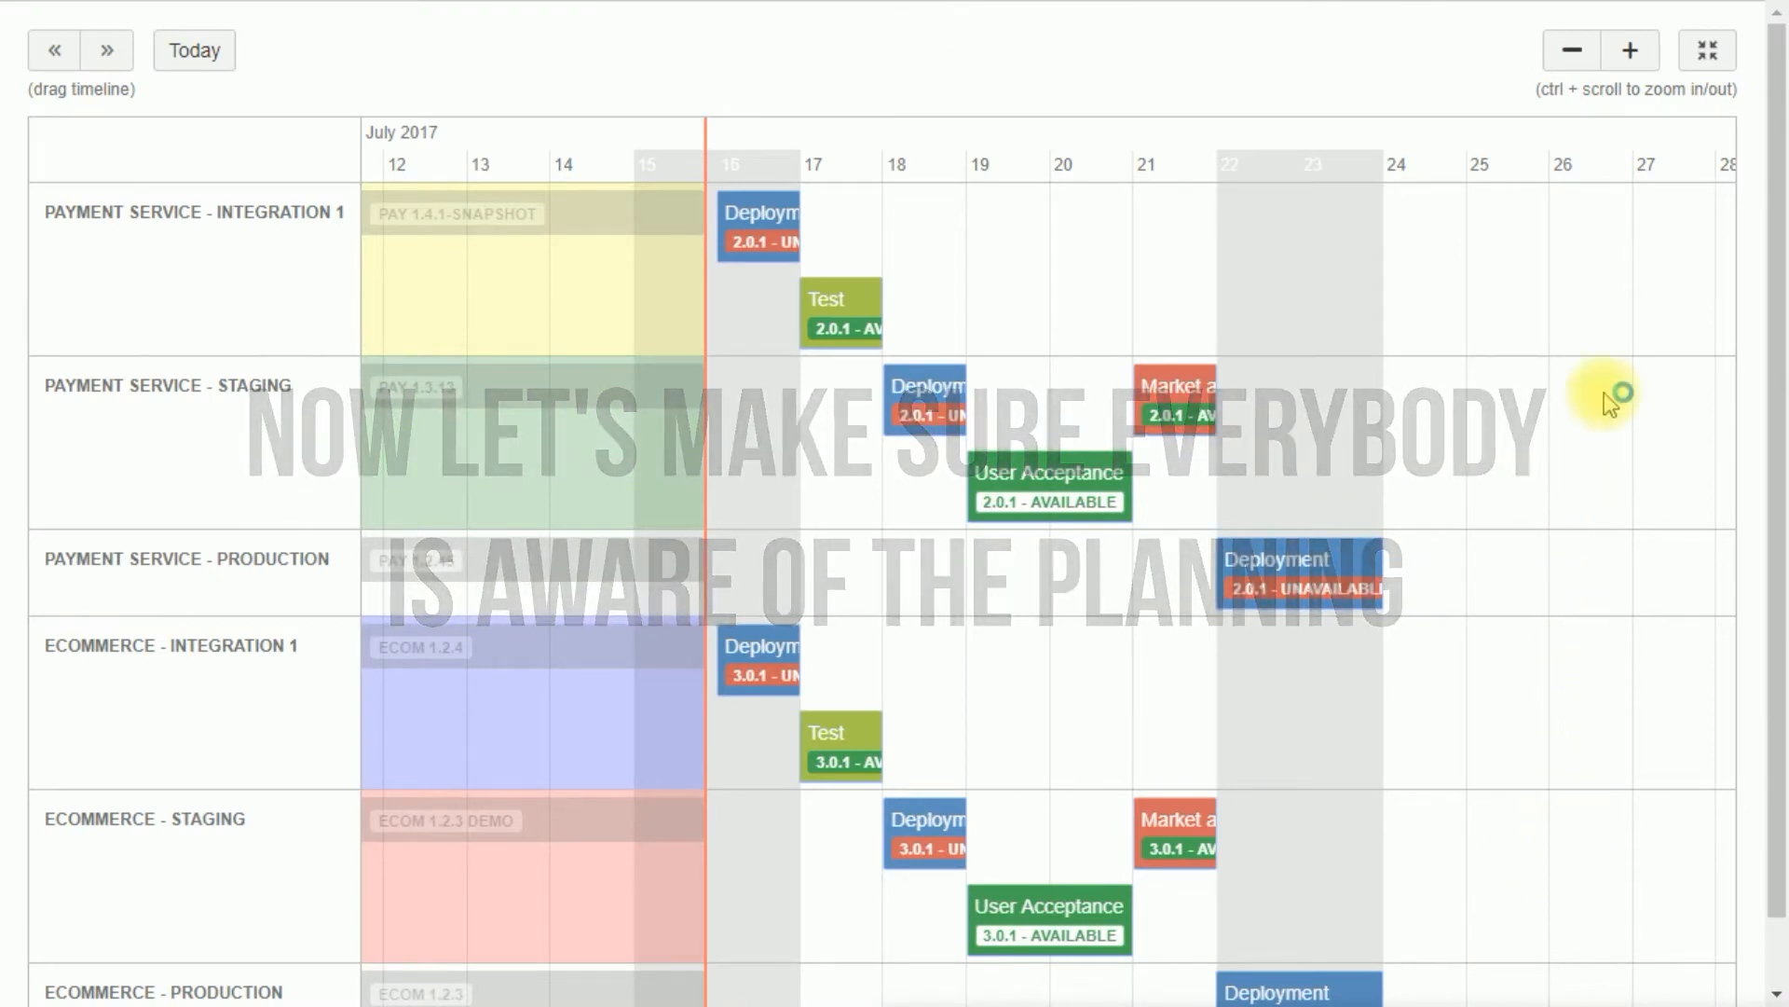
{"action": "left_click", "coordinate": [1703, 55]}
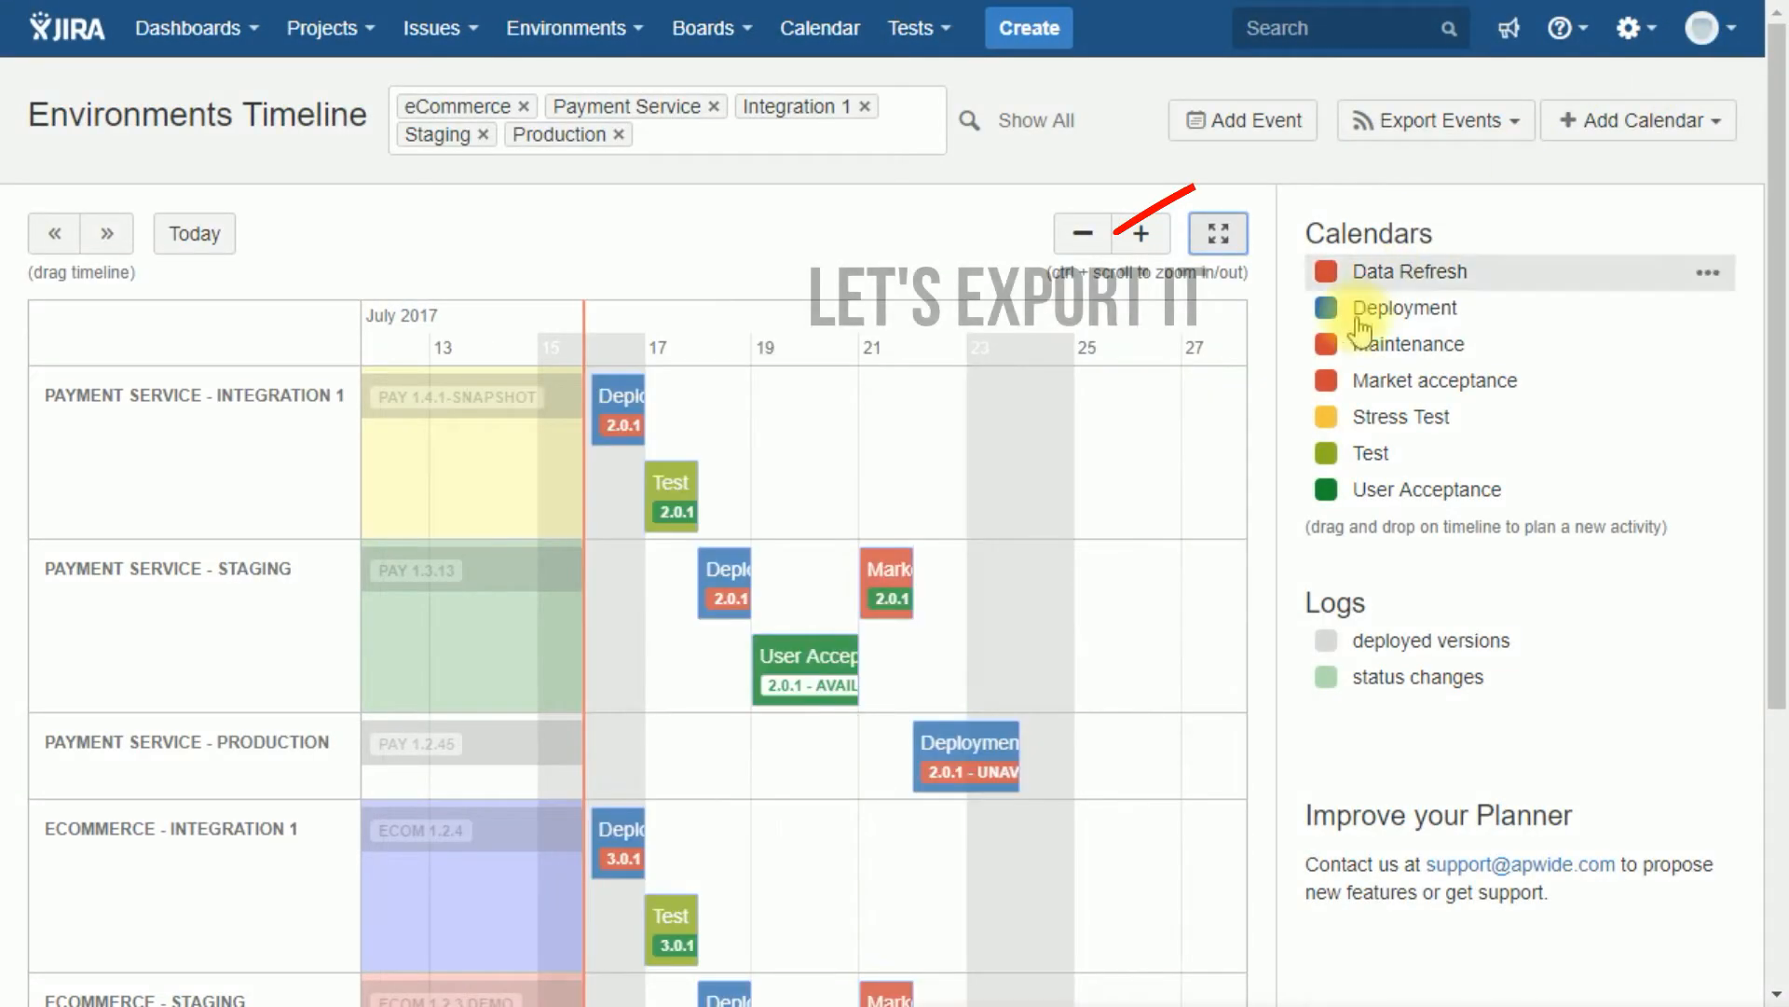
Create a new events export named "Release planning" that includes all calendars and both log types
{"action": "left_click", "coordinate": [1406, 126]}
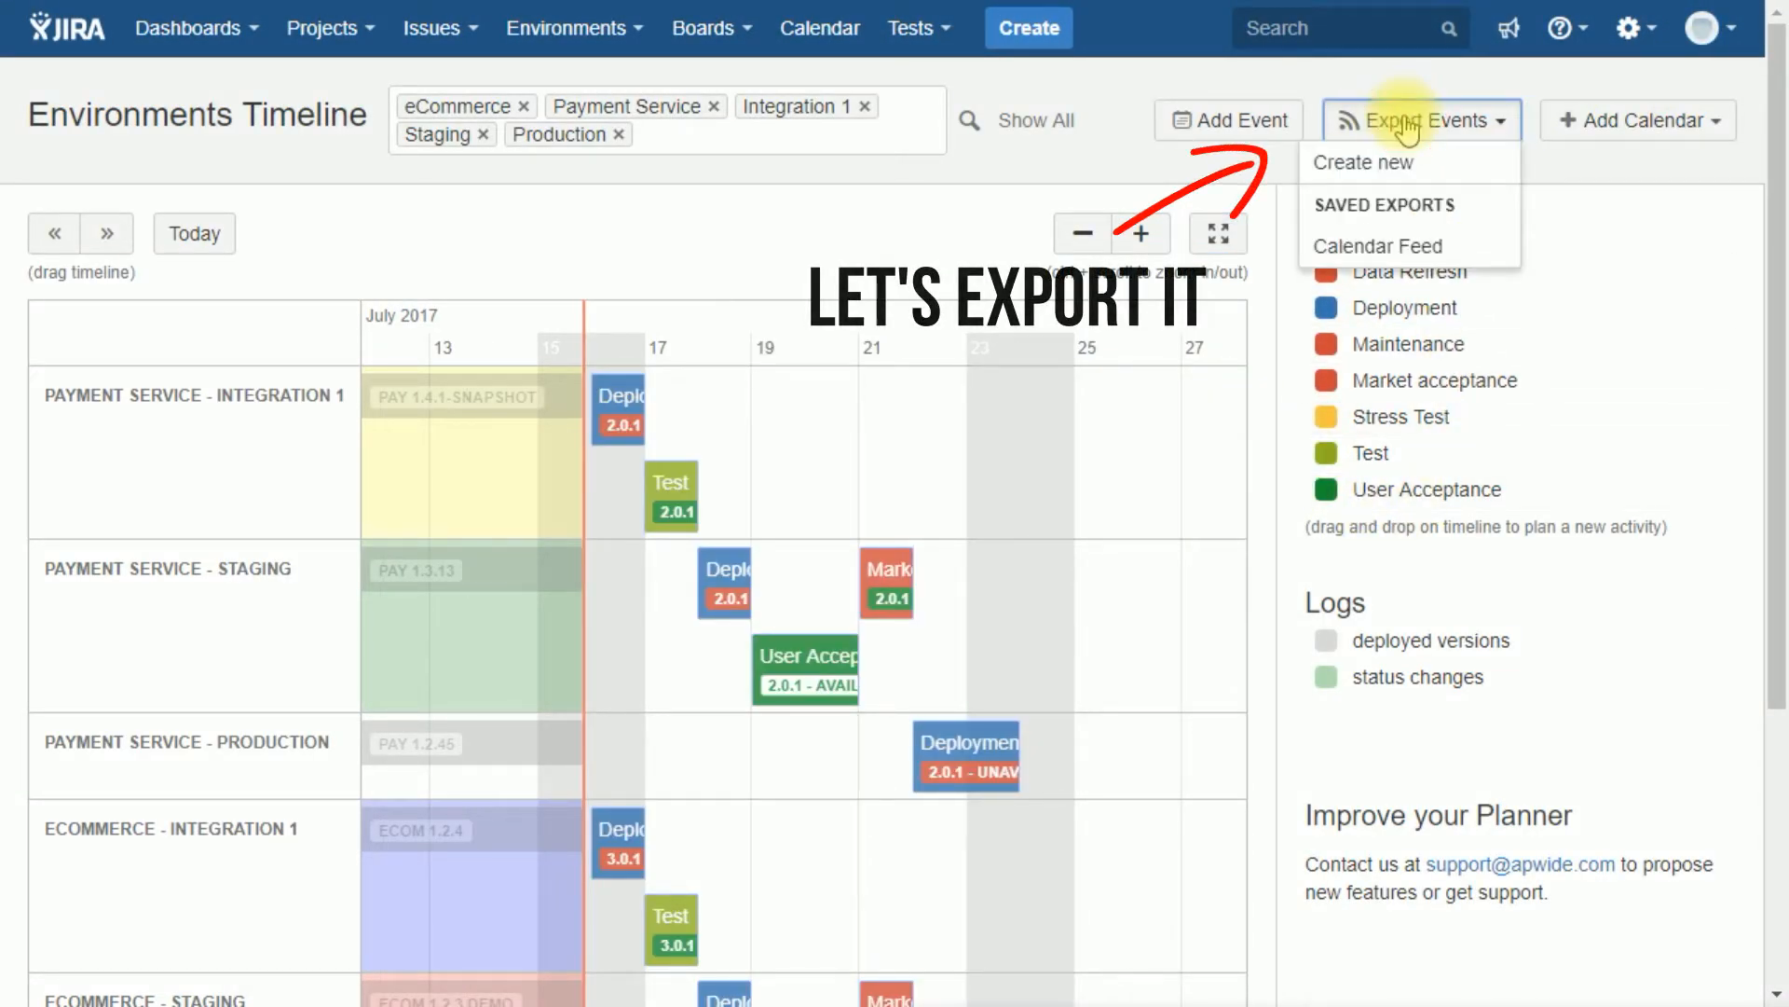
{"action": "left_click", "coordinate": [1403, 160]}
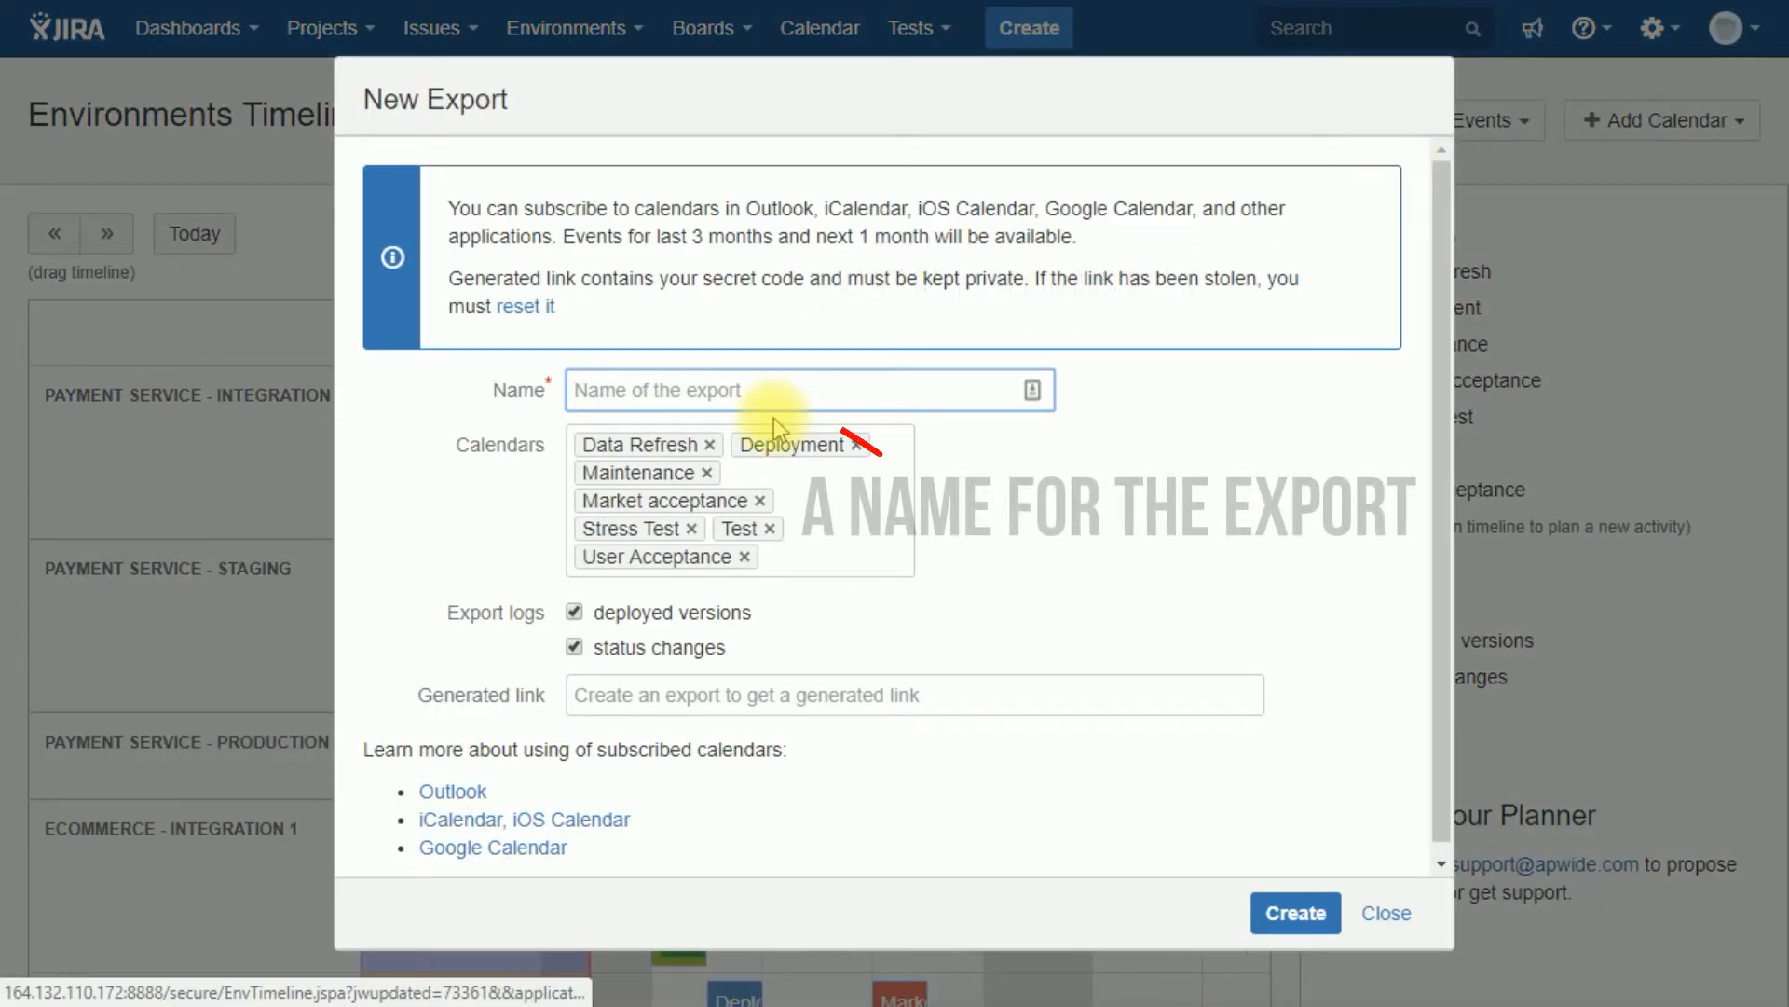
{"action": "left_click", "coordinate": [751, 392]}
{"action": "type", "text": "Release"}
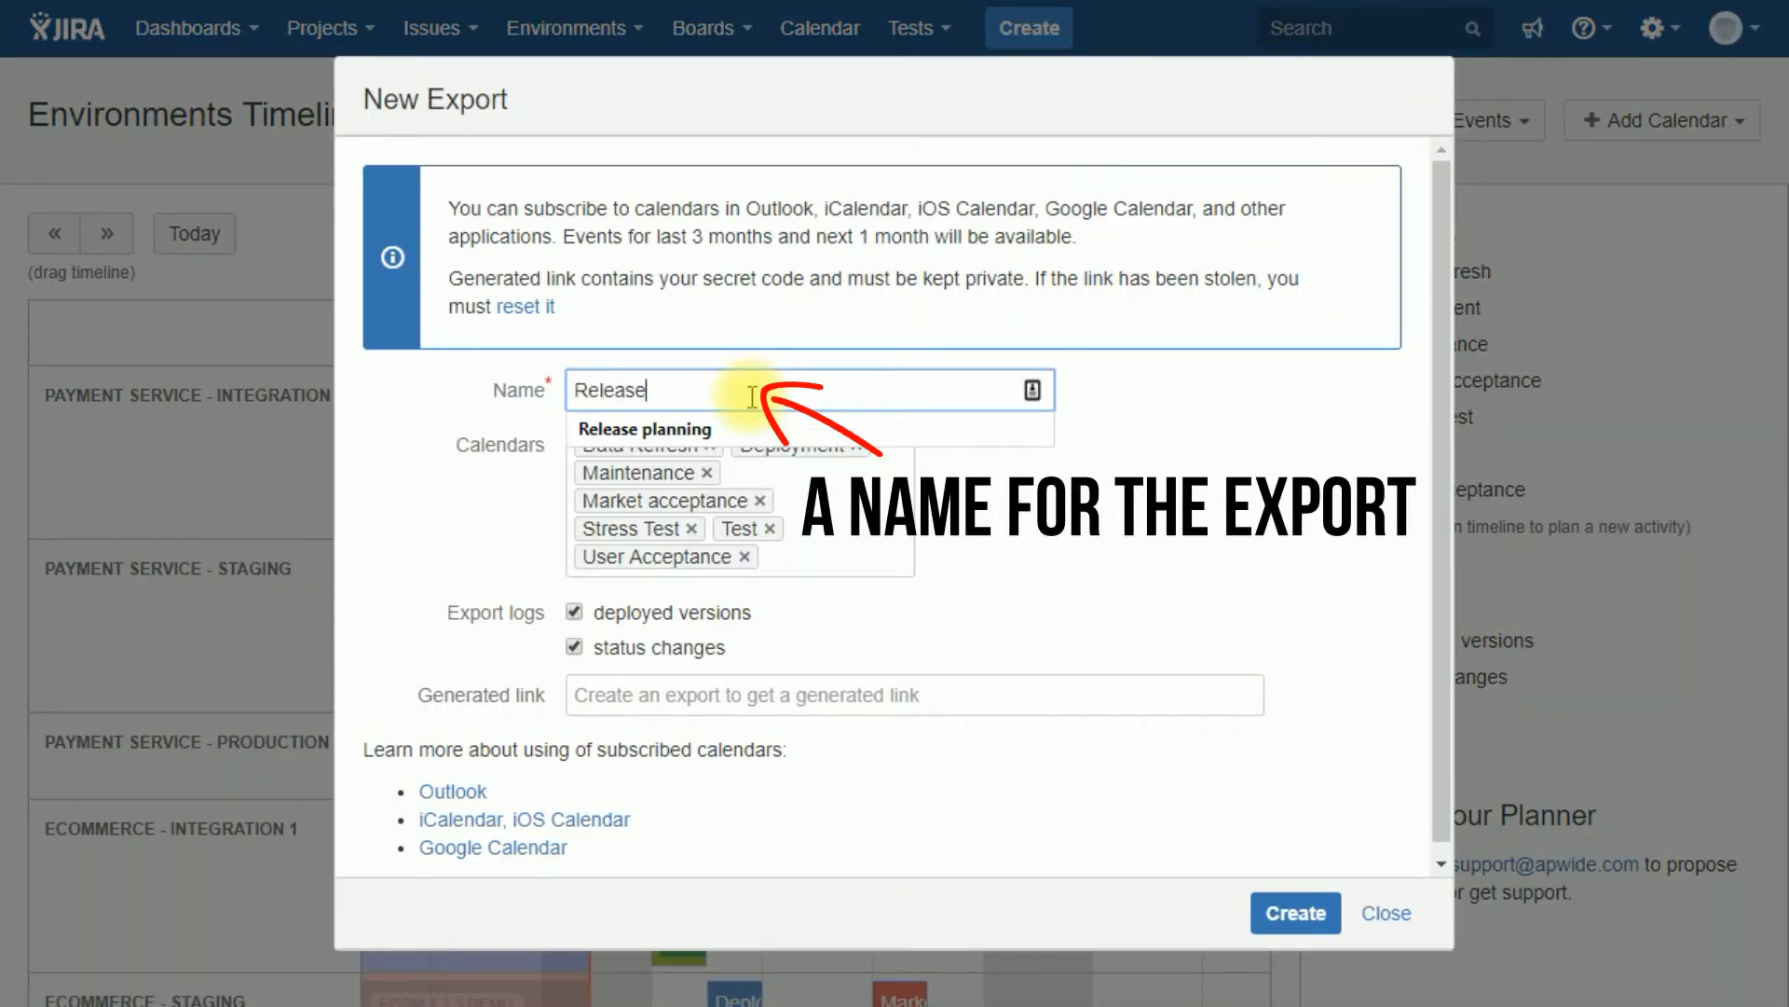
{"action": "type", "text": " planning"}
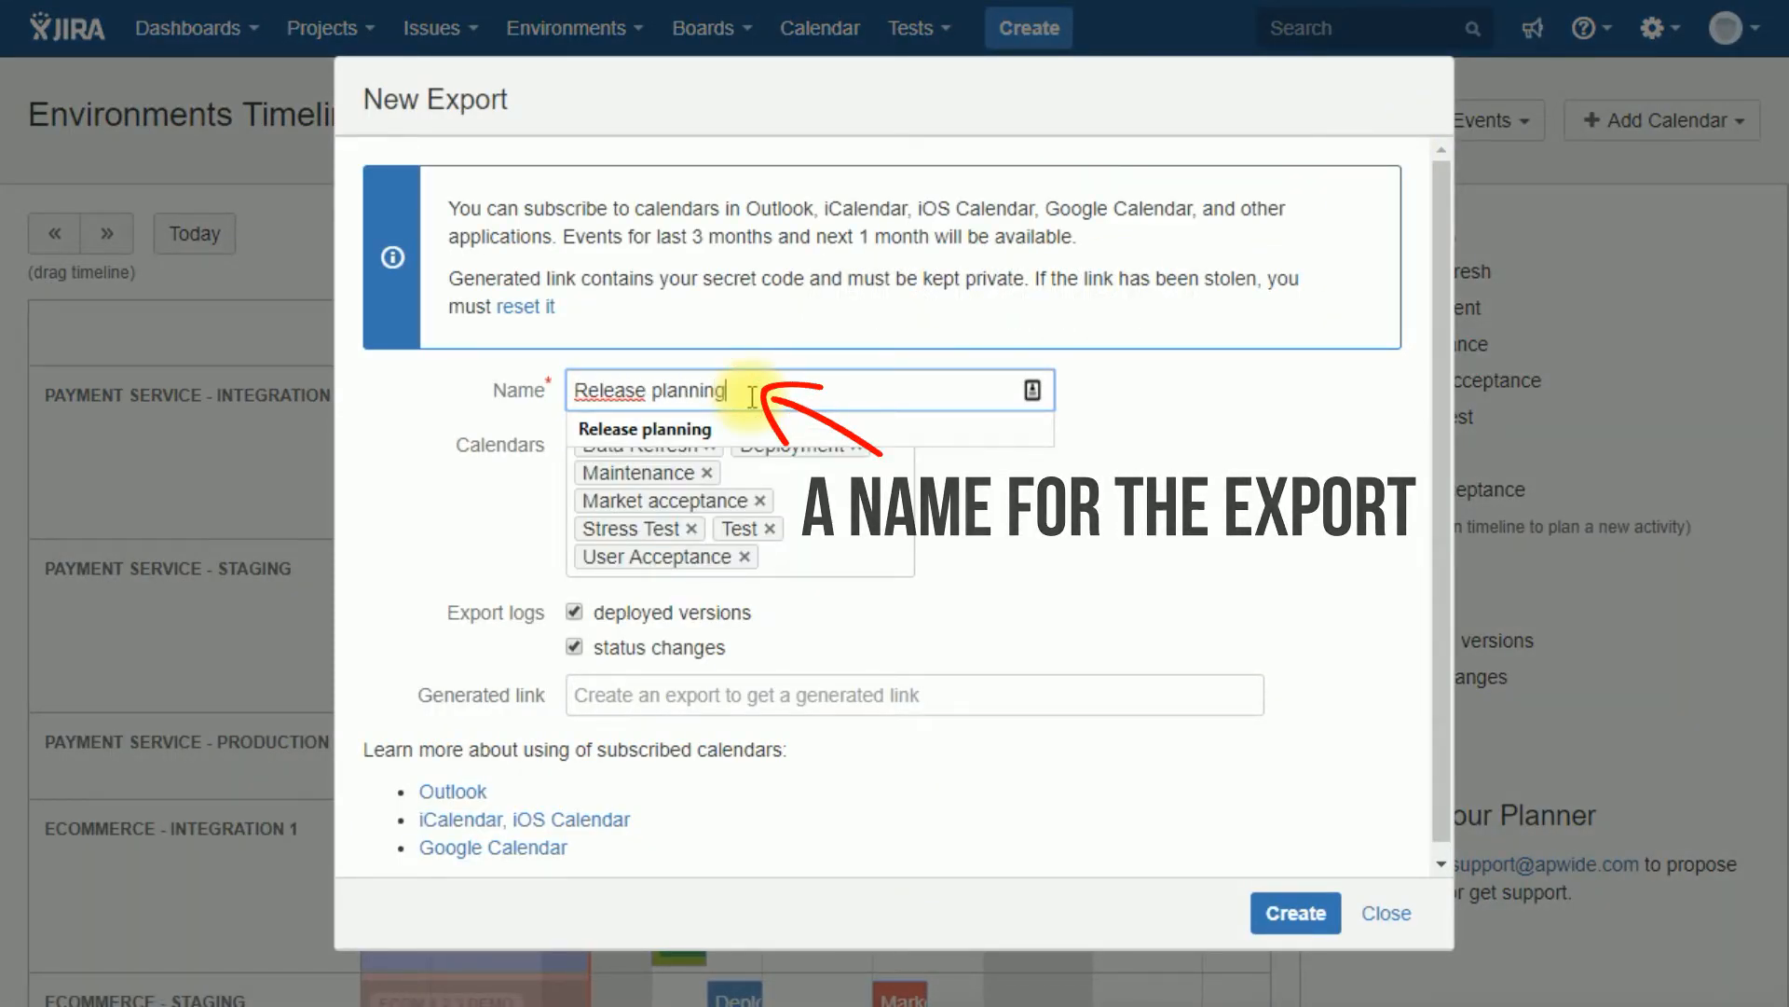
{"action": "left_click", "coordinate": [986, 512]}
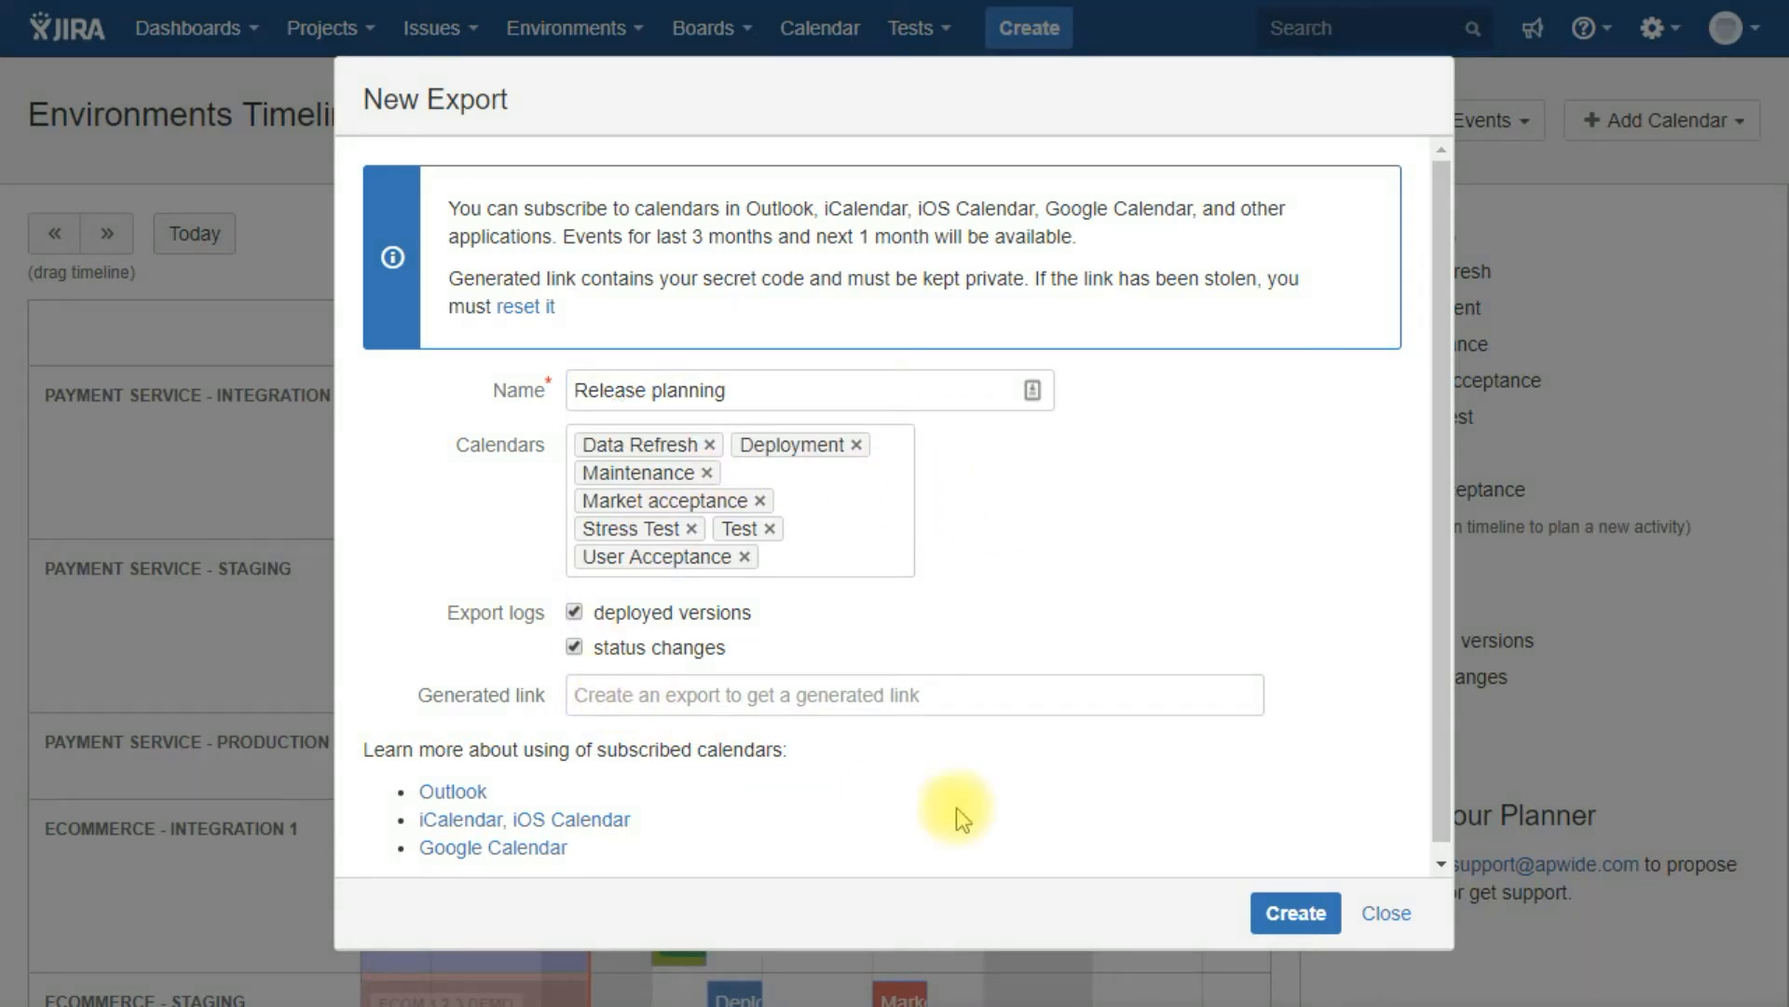
{"action": "left_click", "coordinate": [1292, 912]}
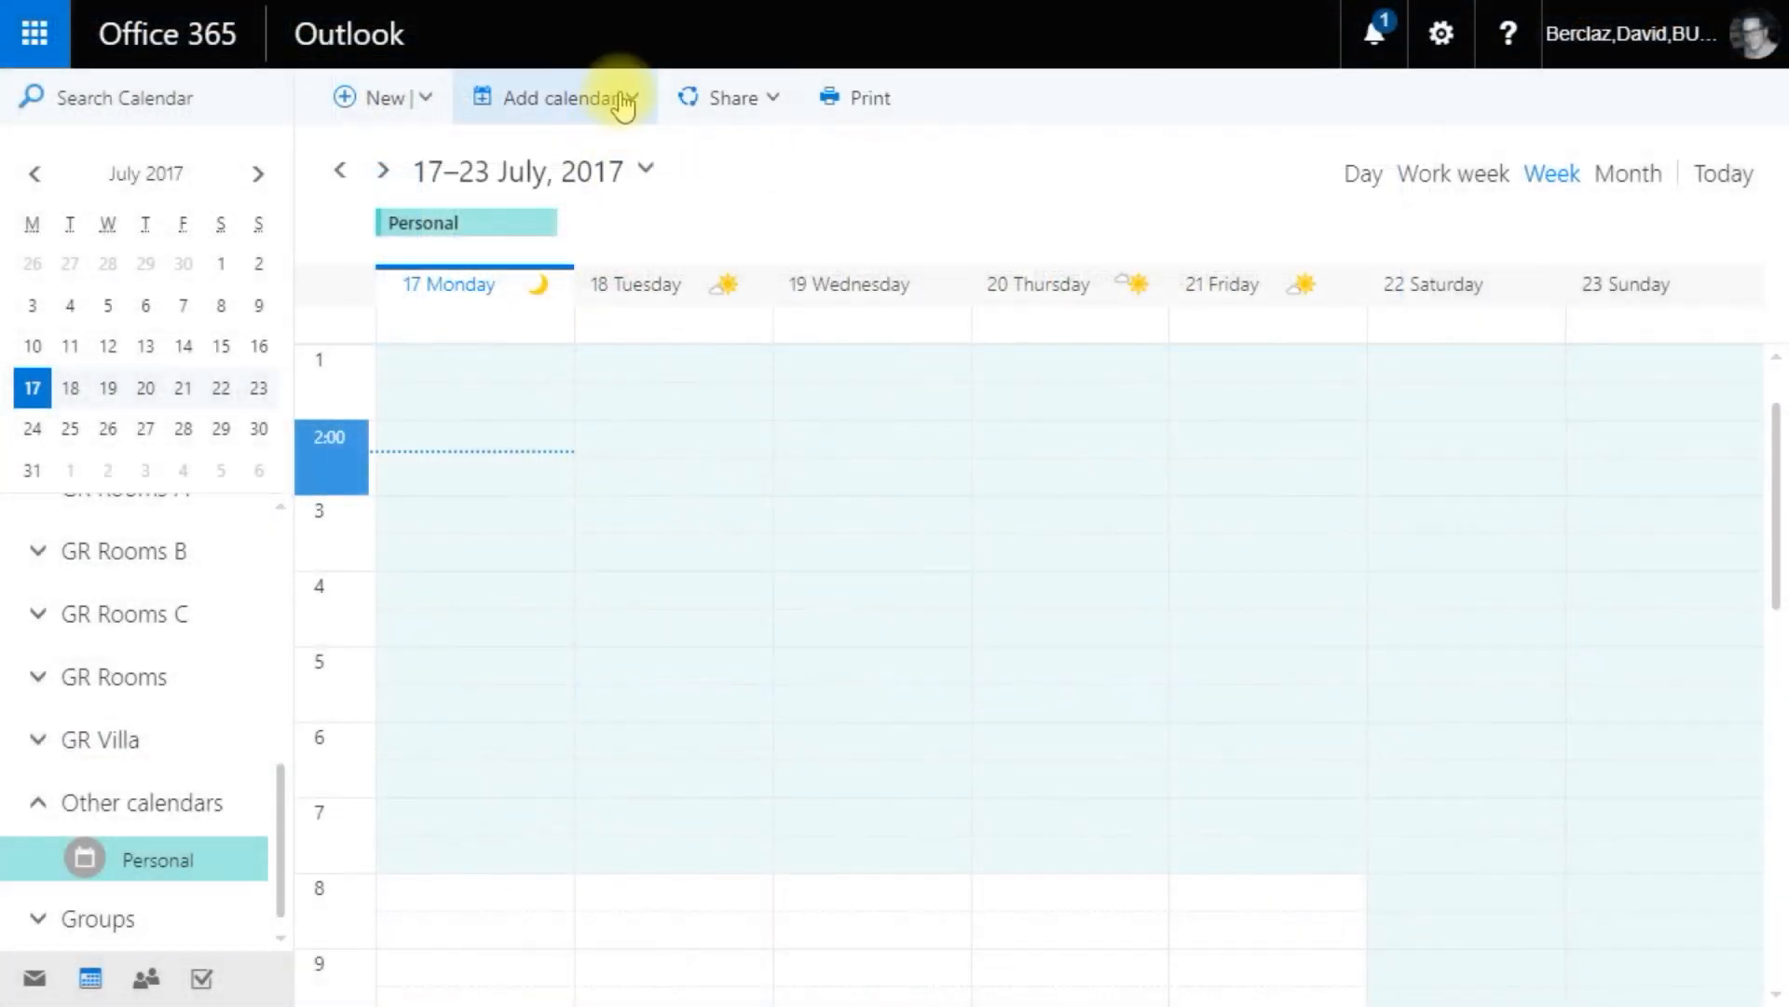
In the Outlook calendar, subscribe to an Internet calendar using the private export link, name it "Release planning", and save it
{"action": "left_click", "coordinate": [620, 103]}
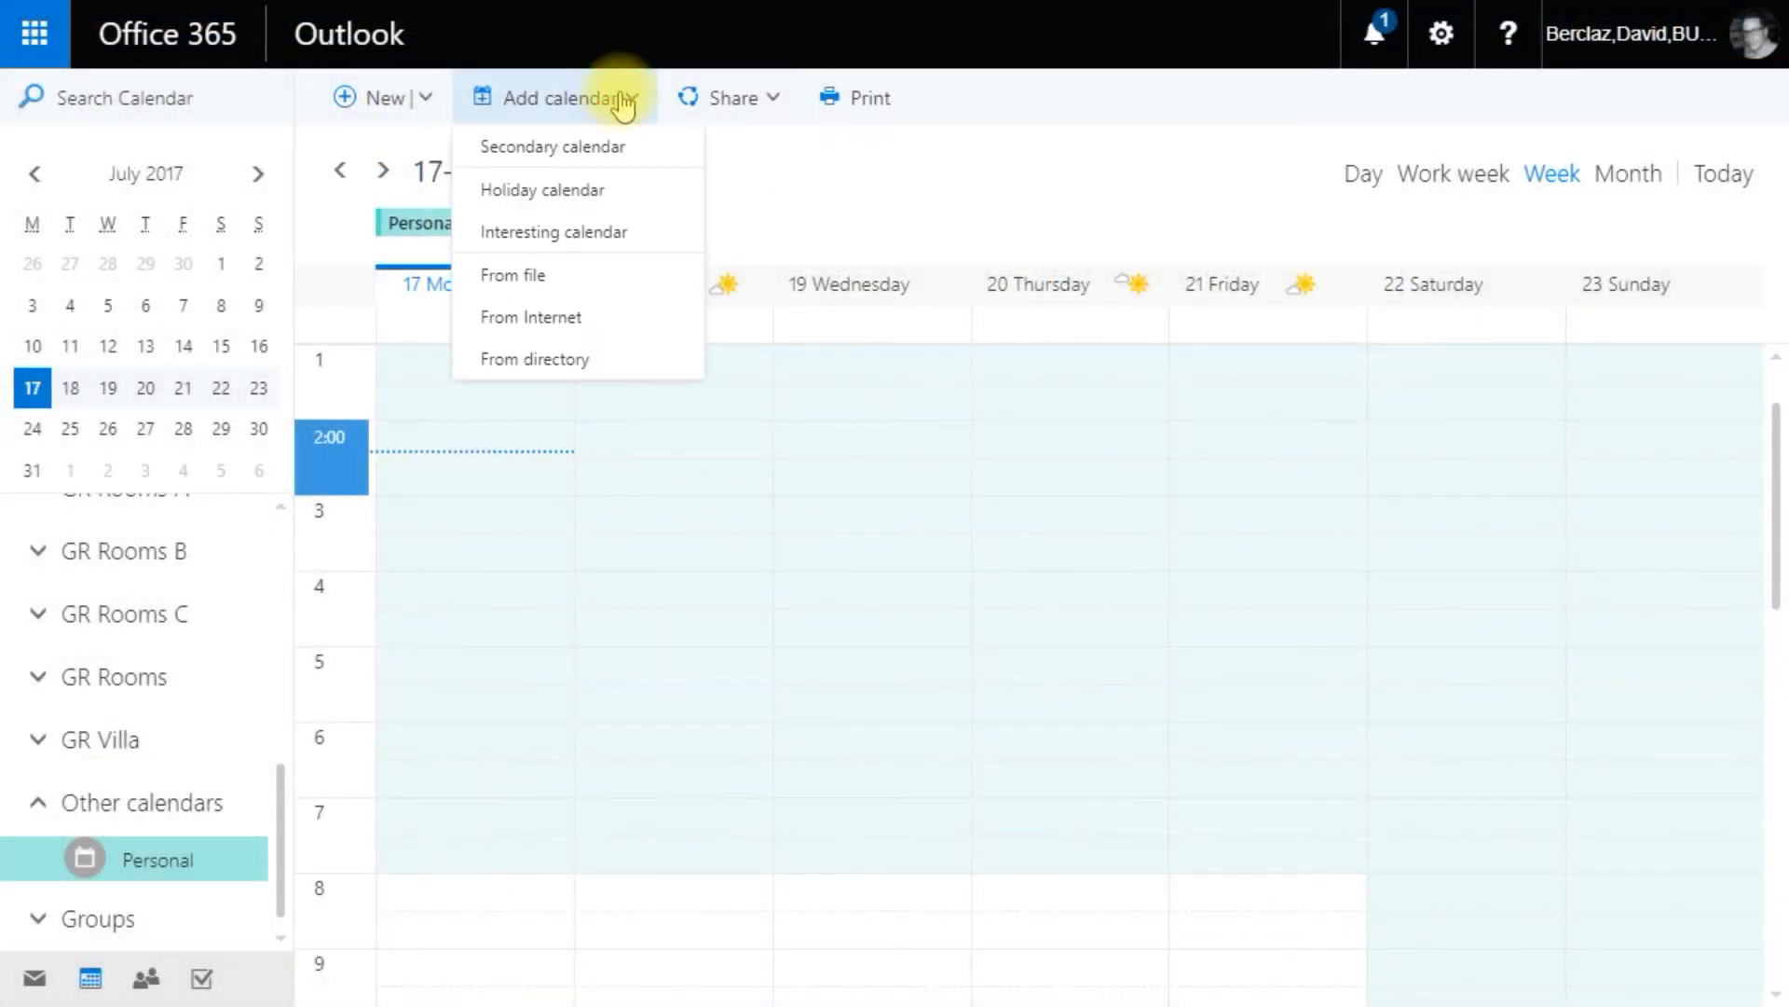
{"action": "left_click", "coordinate": [559, 319]}
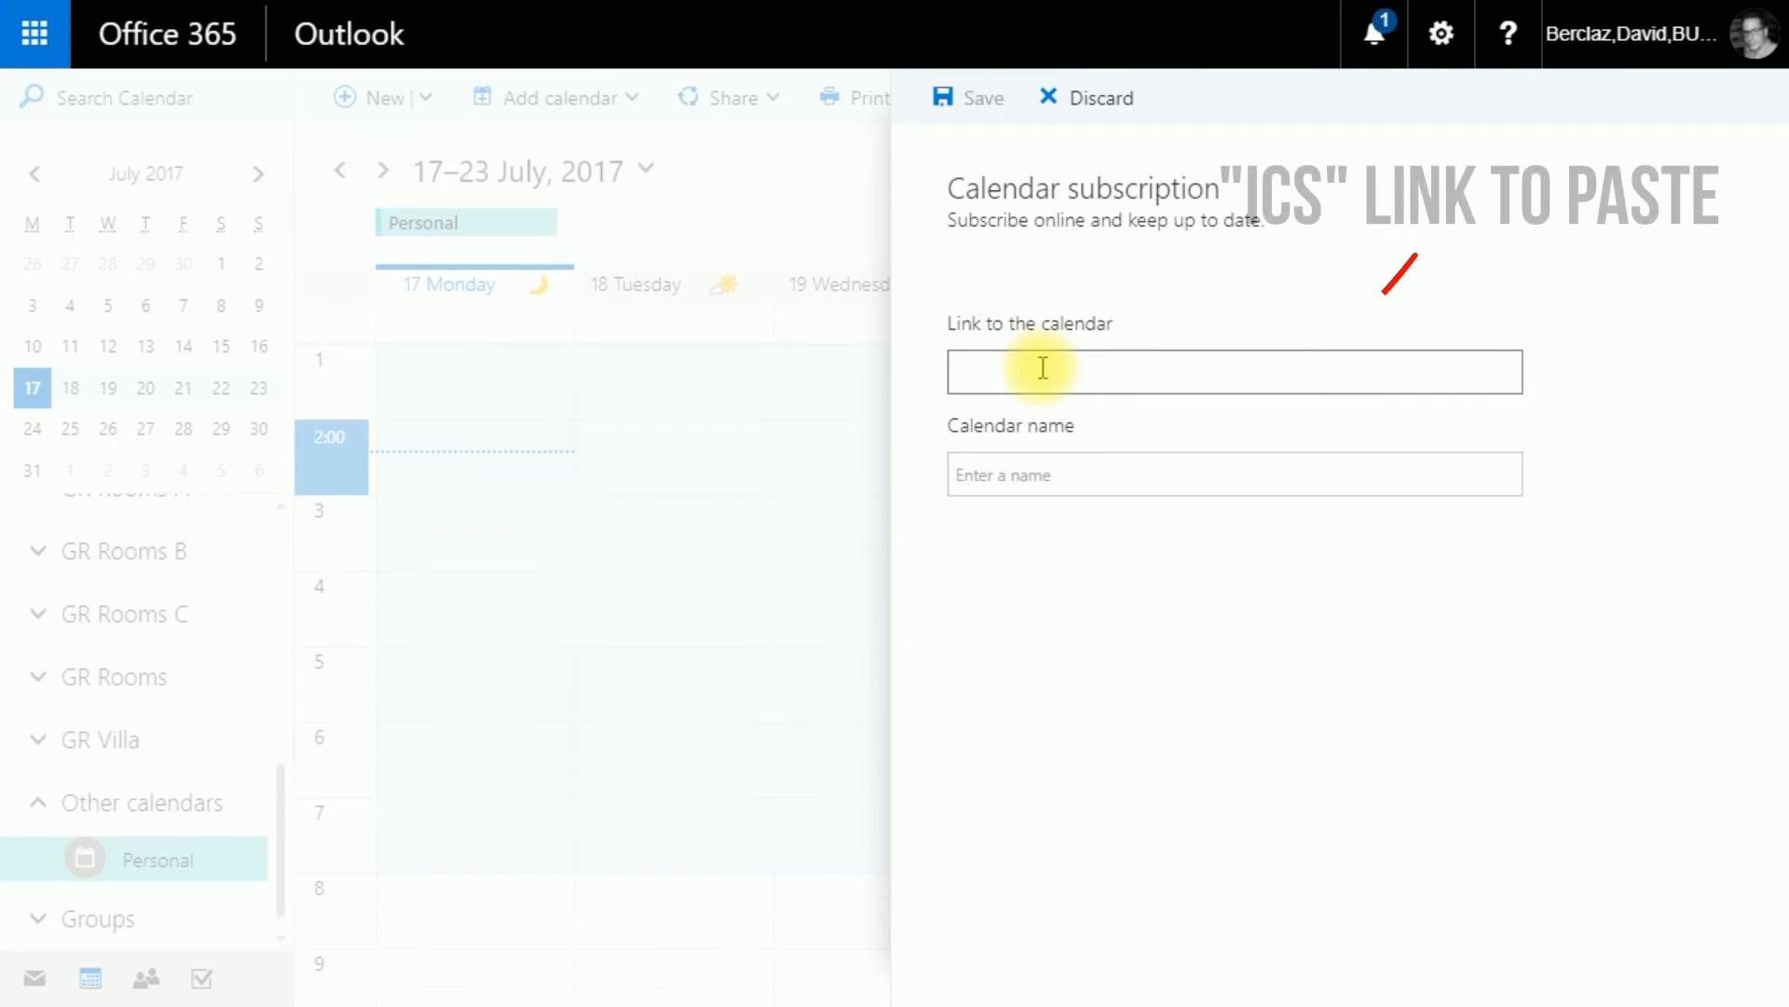
{"action": "key", "text": "ctrl+v"}
{"action": "left_click", "coordinate": [1086, 472]}
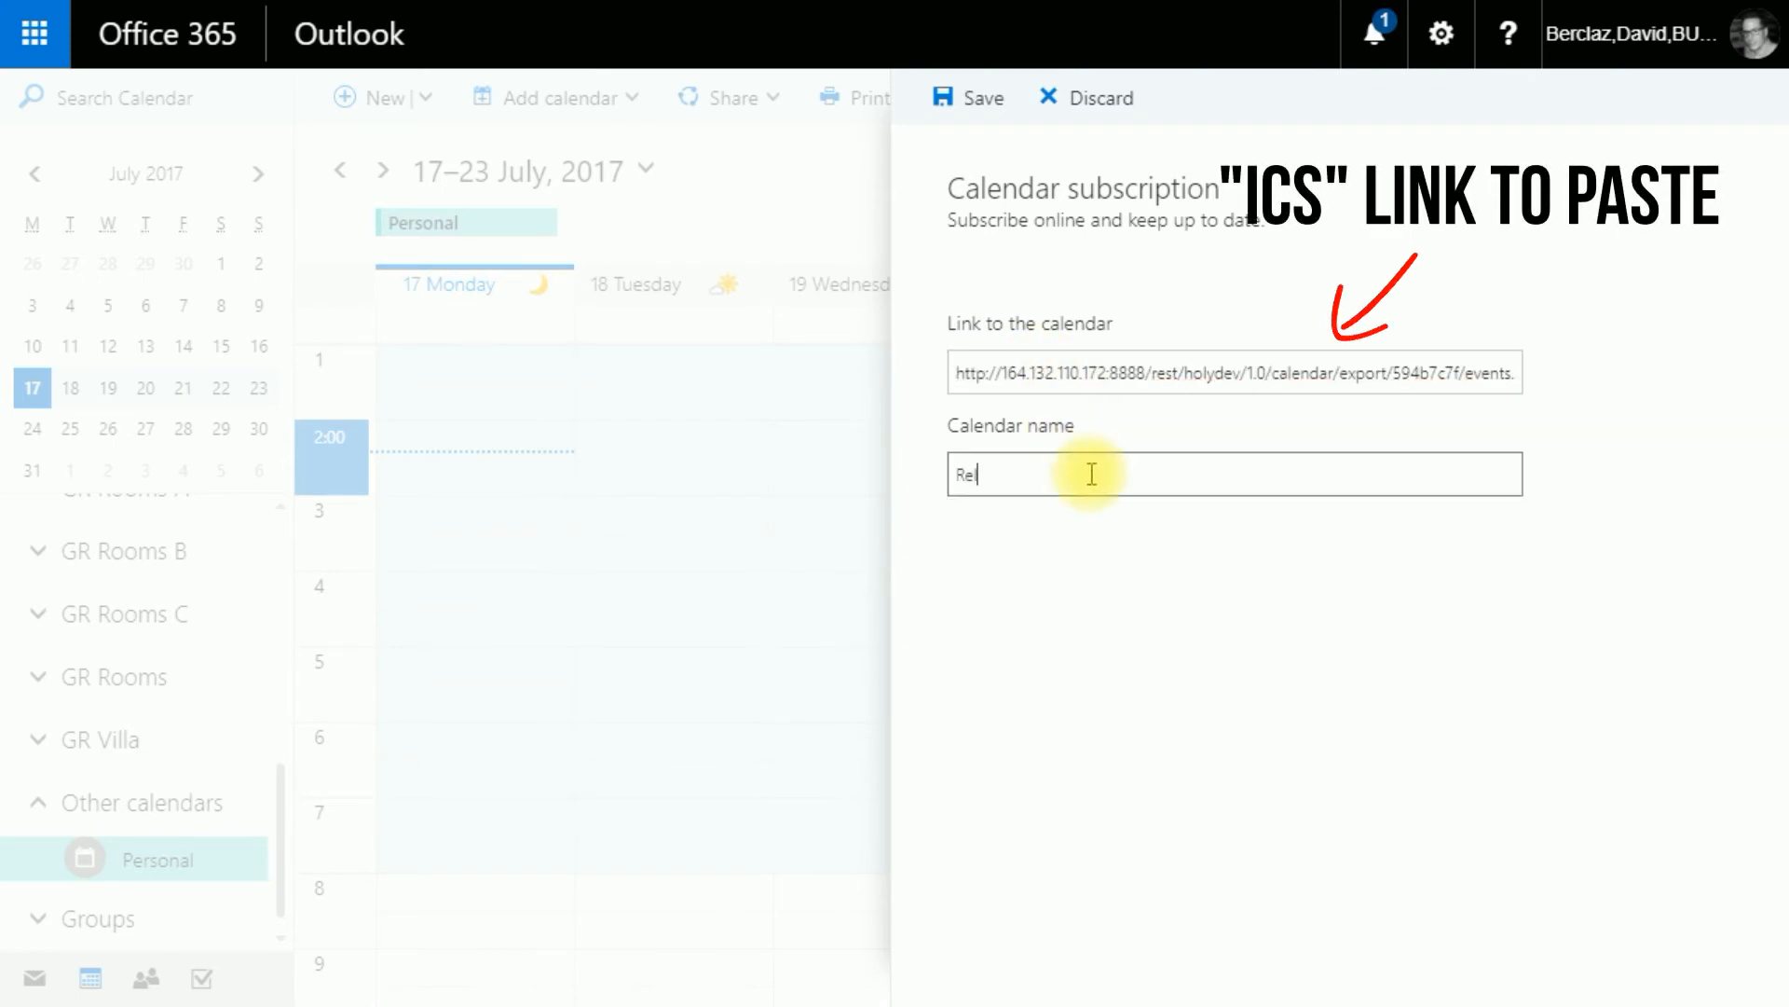
{"action": "type", "text": "Release planning"}
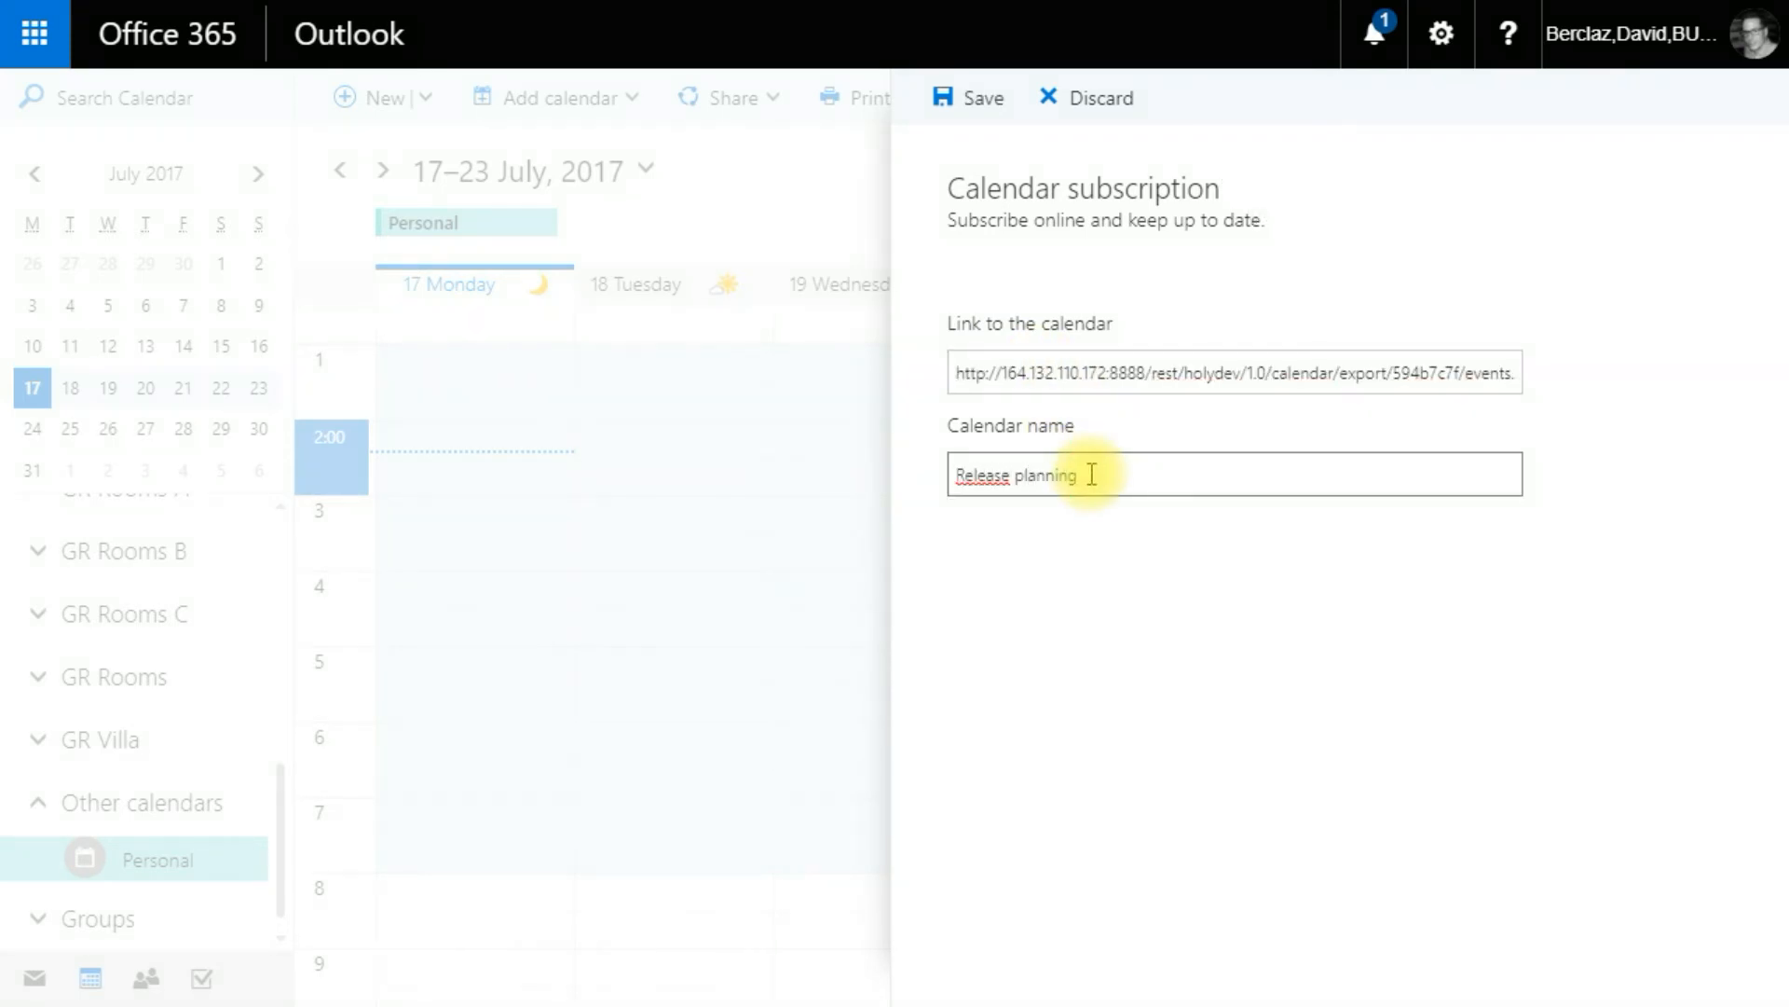
{"action": "left_click", "coordinate": [976, 108]}
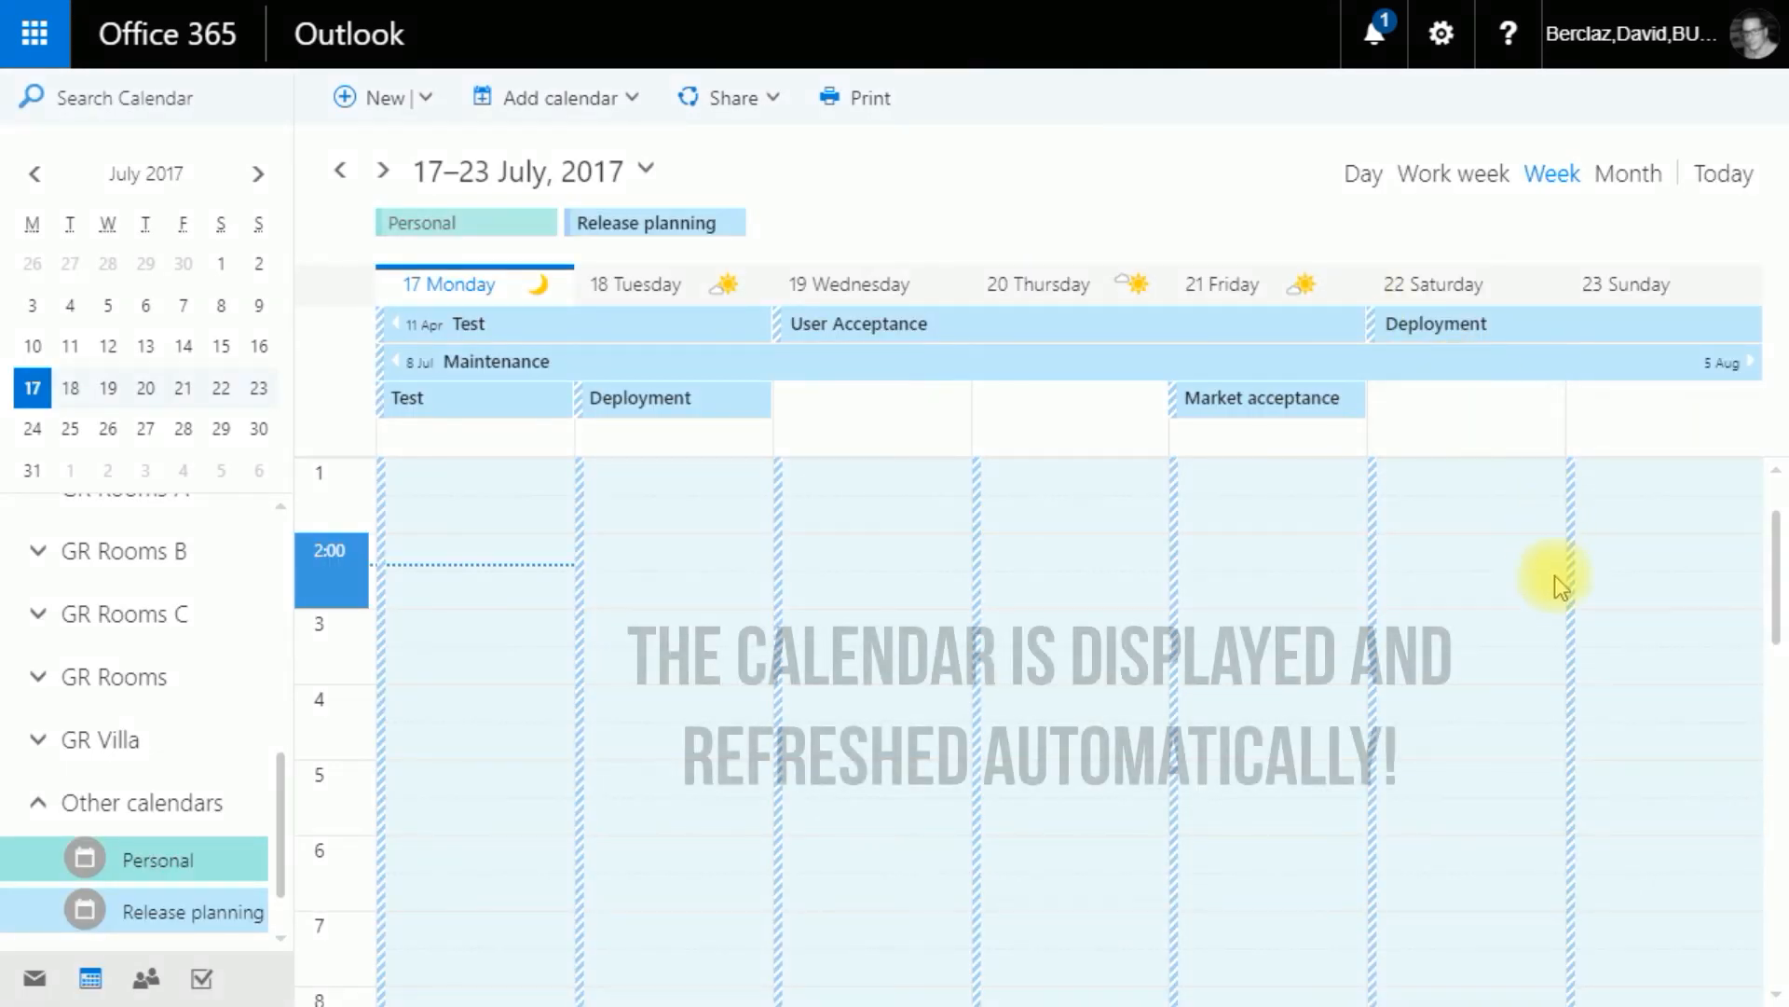
{"action": "scroll", "coordinate": [1547, 701], "scroll_direction": "down", "scroll_amount": 3}
{"action": "scroll", "coordinate": [1548, 701], "scroll_direction": "up", "scroll_amount": 5}
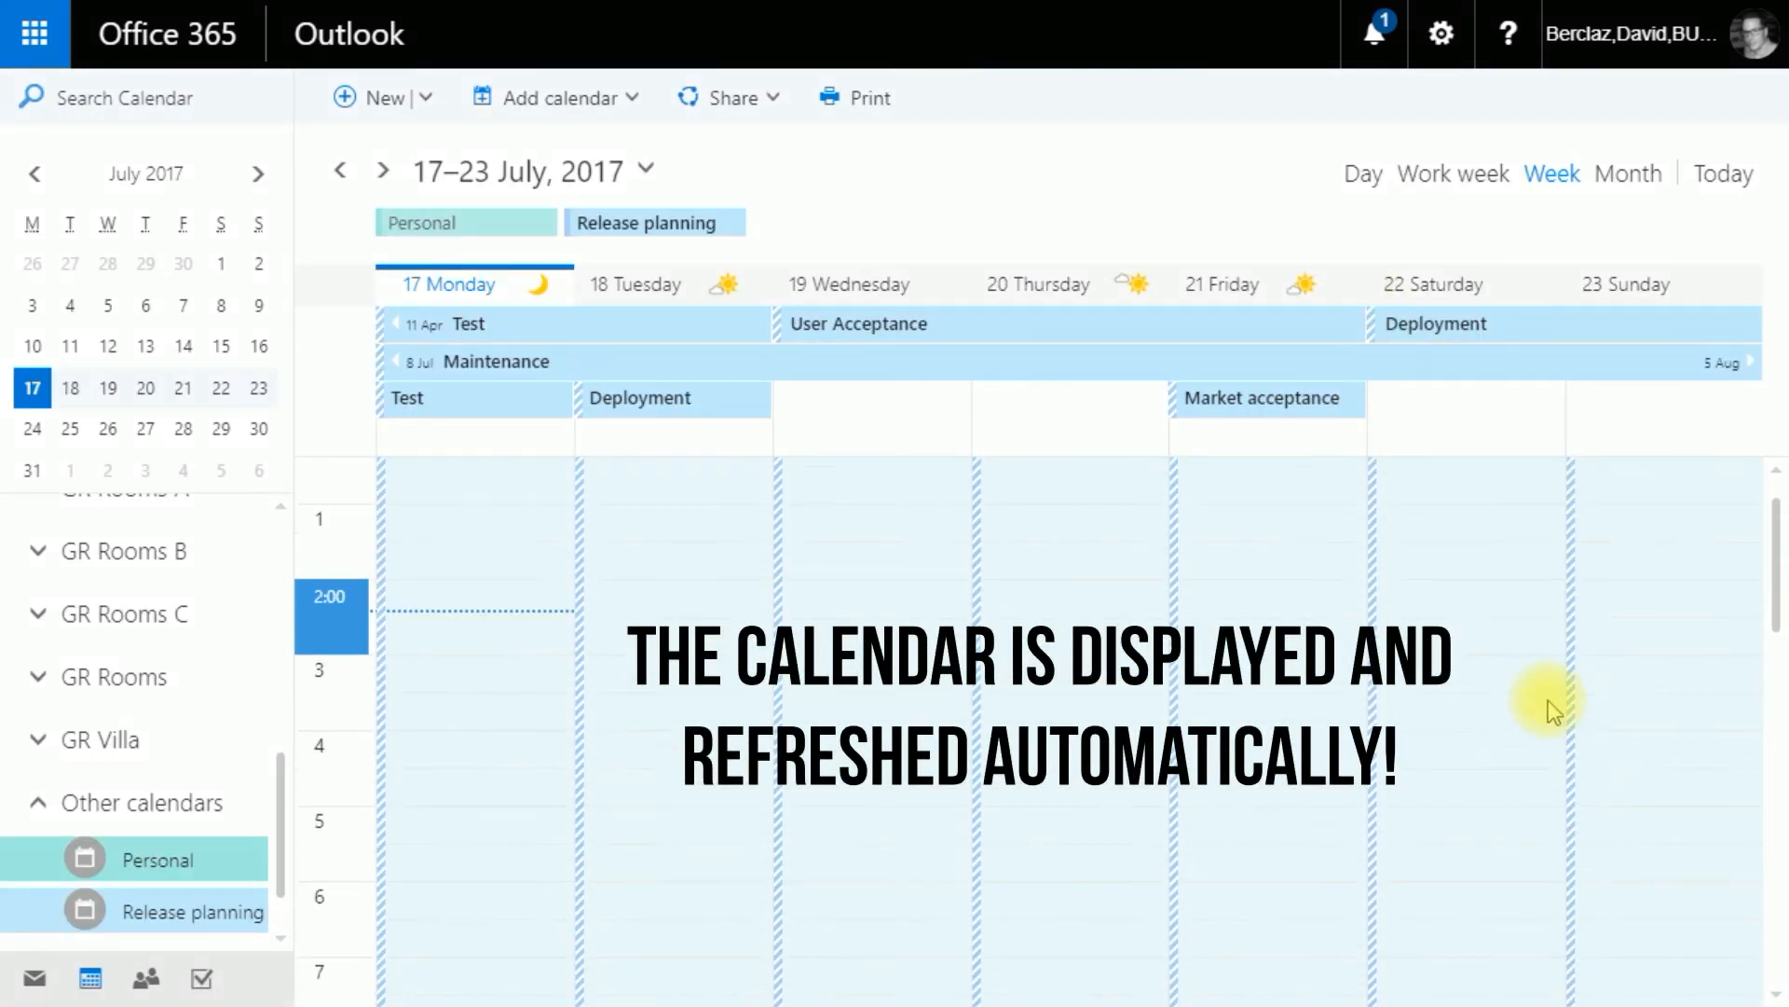